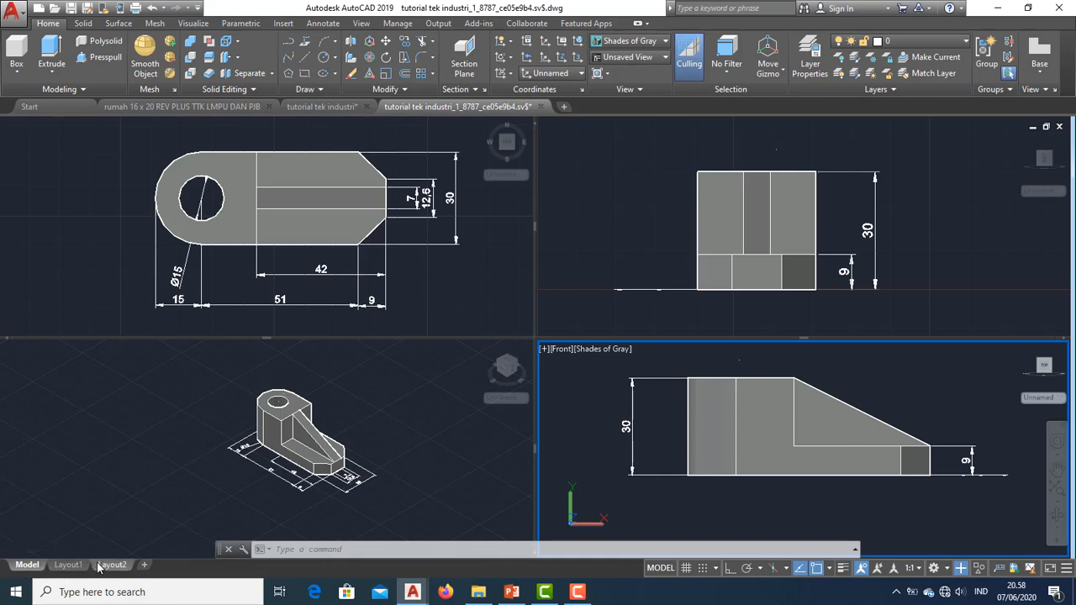
Step: Add a new layout to the drawing and open Layout1 to examine its four viewports
{"action": "left_click", "coordinate": [144, 565]}
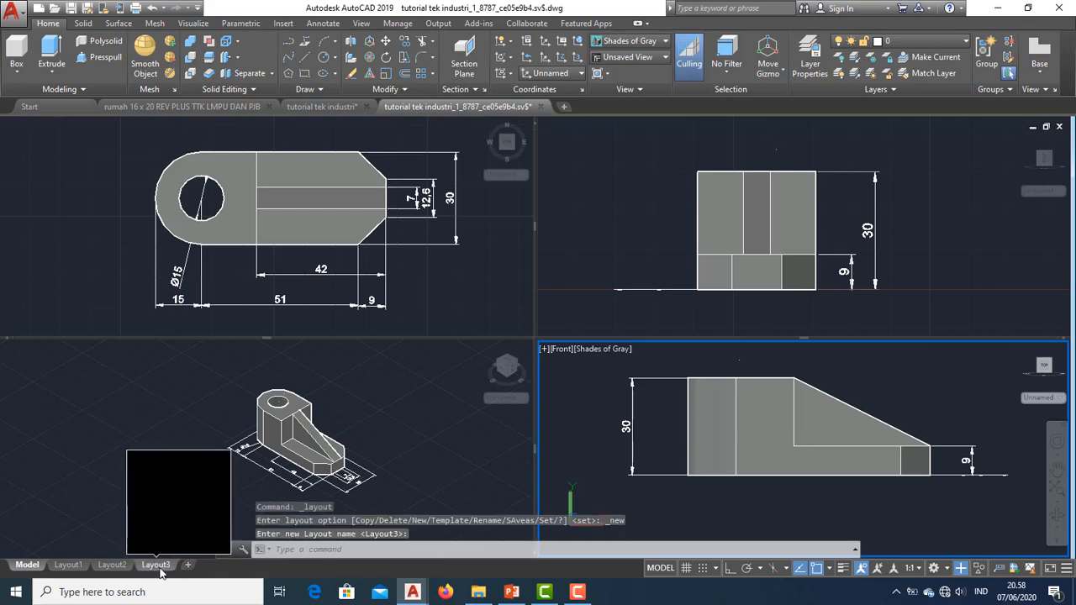
{"action": "left_click", "coordinate": [69, 565]}
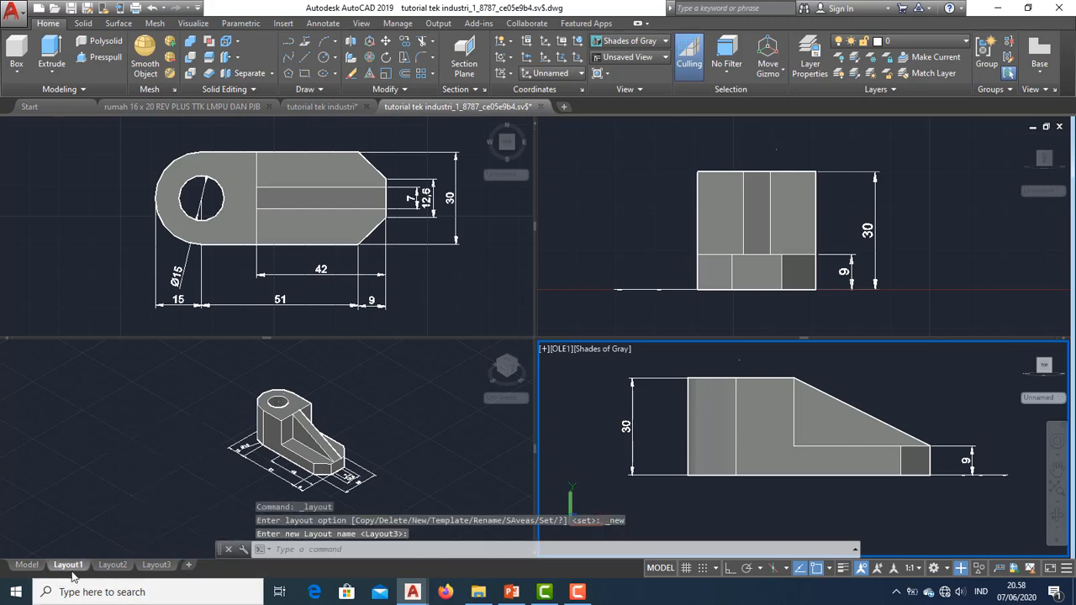
{"action": "left_click", "coordinate": [626, 319]}
{"action": "scroll", "coordinate": [611, 342], "scroll_direction": "down", "scroll_amount": 4}
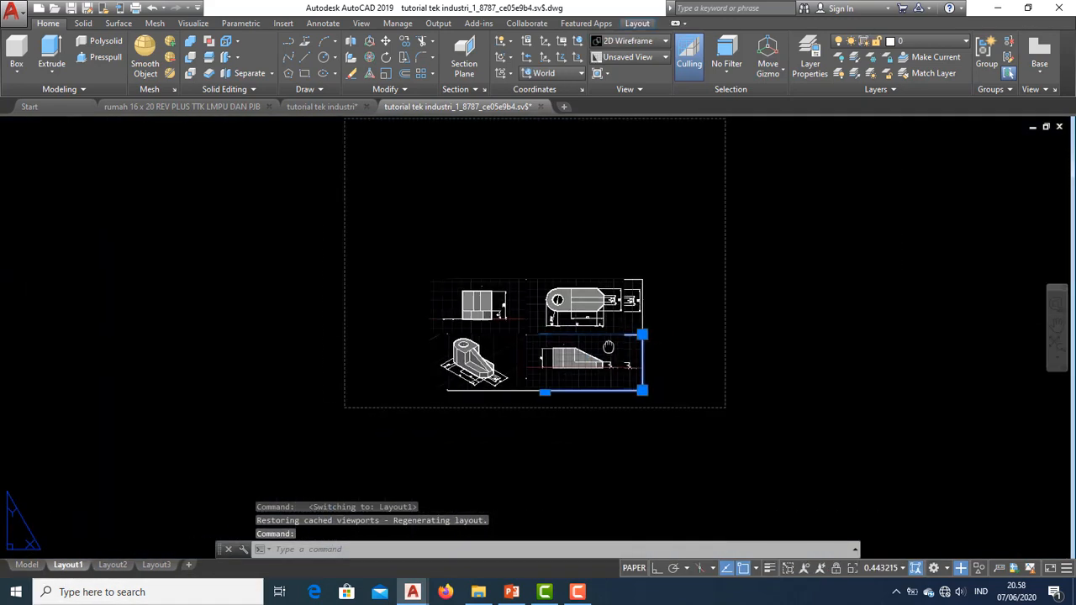
{"action": "scroll", "coordinate": [635, 351], "scroll_direction": "up", "scroll_amount": 3}
{"action": "middle_click_drag", "start_coordinate": [535, 396], "coordinate": [563, 383]}
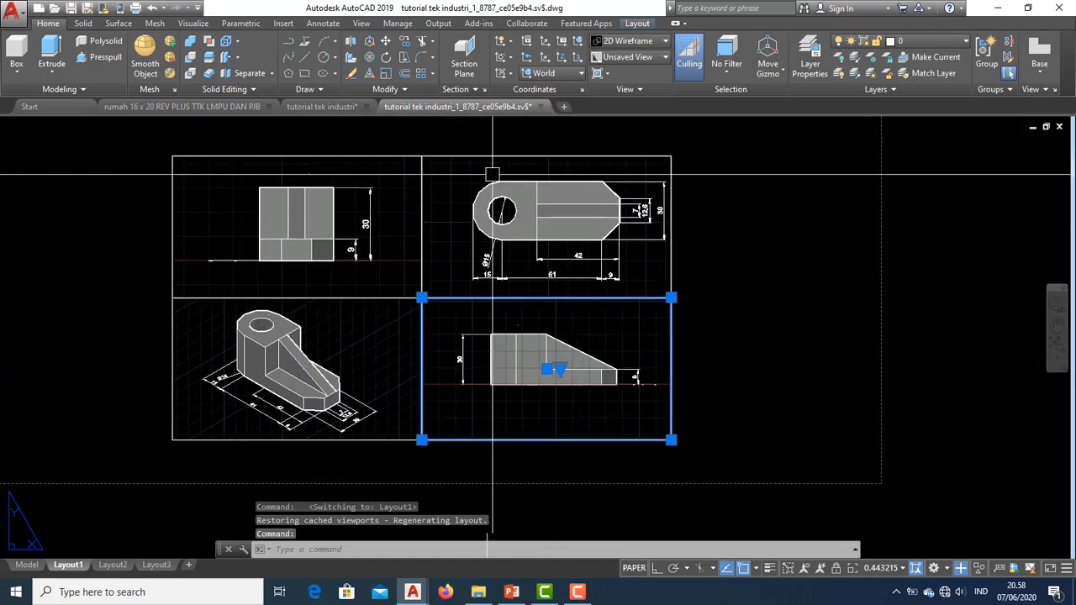
{"action": "key", "text": "Escape"}
{"action": "middle_click_drag", "start_coordinate": [679, 439], "coordinate": [623, 429]}
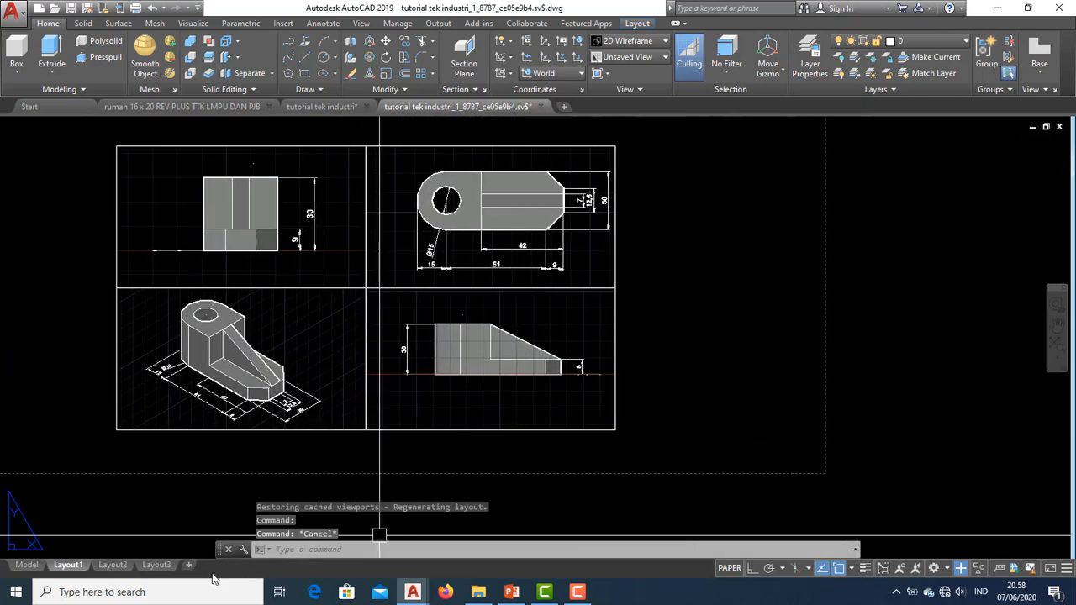
Step: Open Layout2 and look through the paper sizes in its single-sheet plot settings, including ISO A3 (420 x 297 mm), leaving the settings unapplied
{"action": "left_click", "coordinate": [112, 565]}
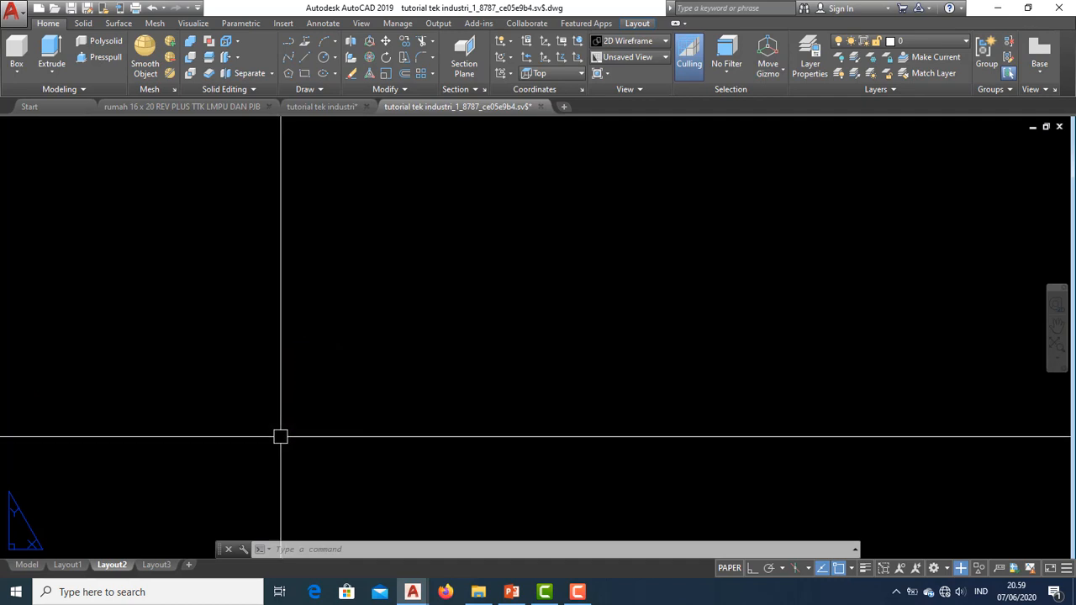
{"action": "left_click", "coordinate": [12, 11]}
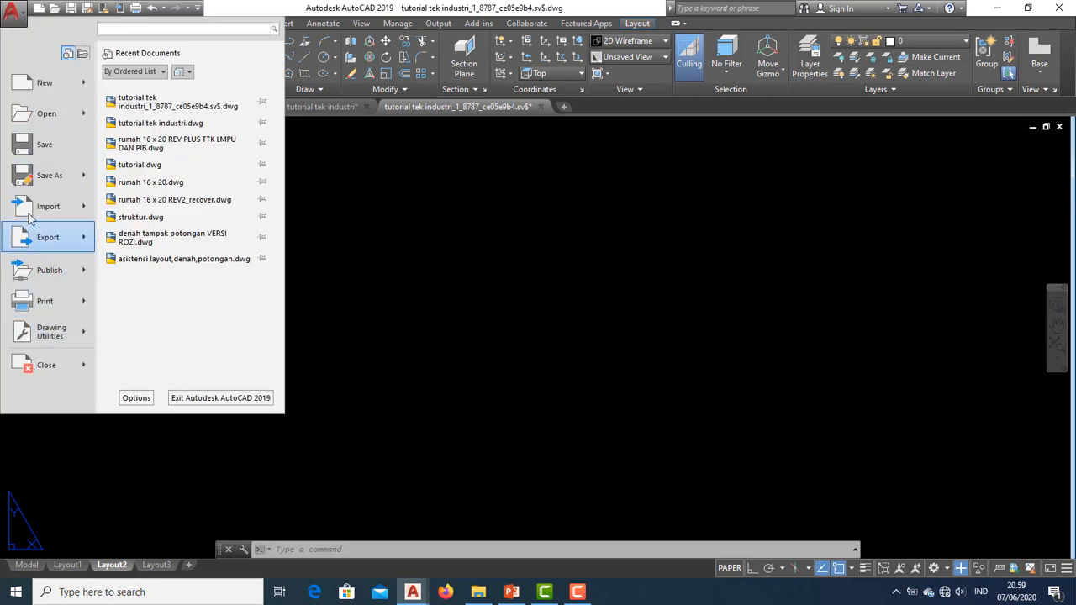
{"action": "left_click", "coordinate": [50, 305]}
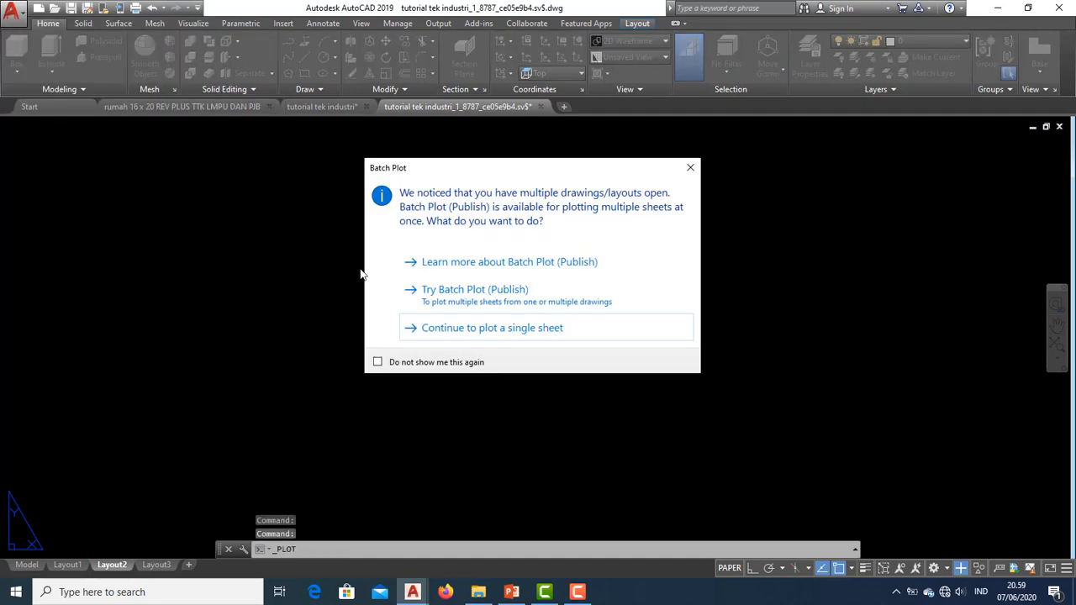
{"action": "left_click", "coordinate": [458, 331]}
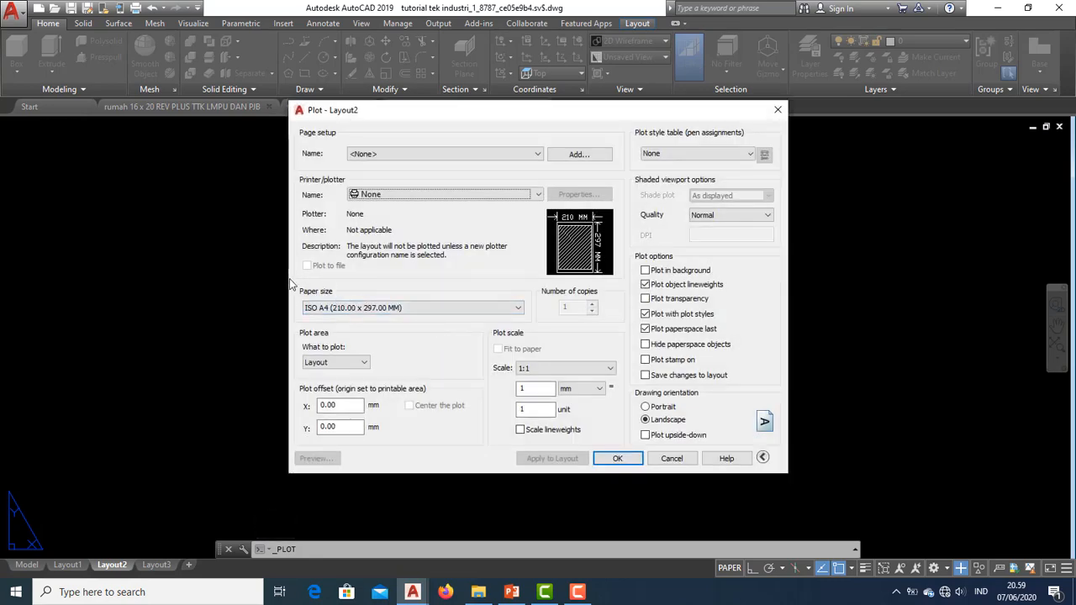
{"action": "left_click", "coordinate": [366, 311]}
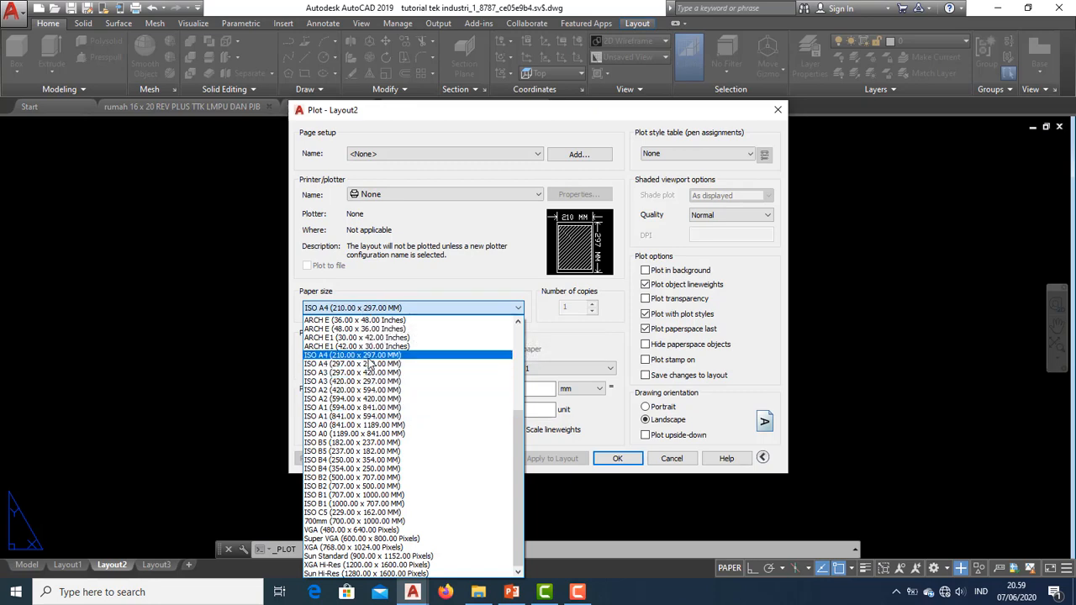
{"action": "scroll", "coordinate": [383, 360], "scroll_direction": "up", "scroll_amount": 1}
{"action": "scroll", "coordinate": [384, 358], "scroll_direction": "up", "scroll_amount": 5}
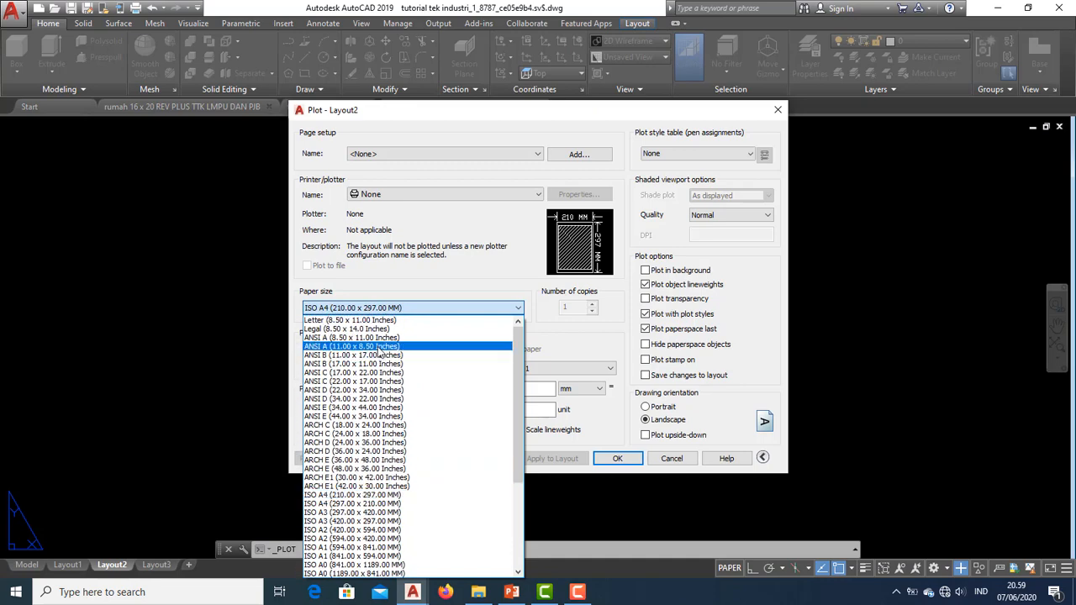
{"action": "scroll", "coordinate": [382, 361], "scroll_direction": "down", "scroll_amount": 3}
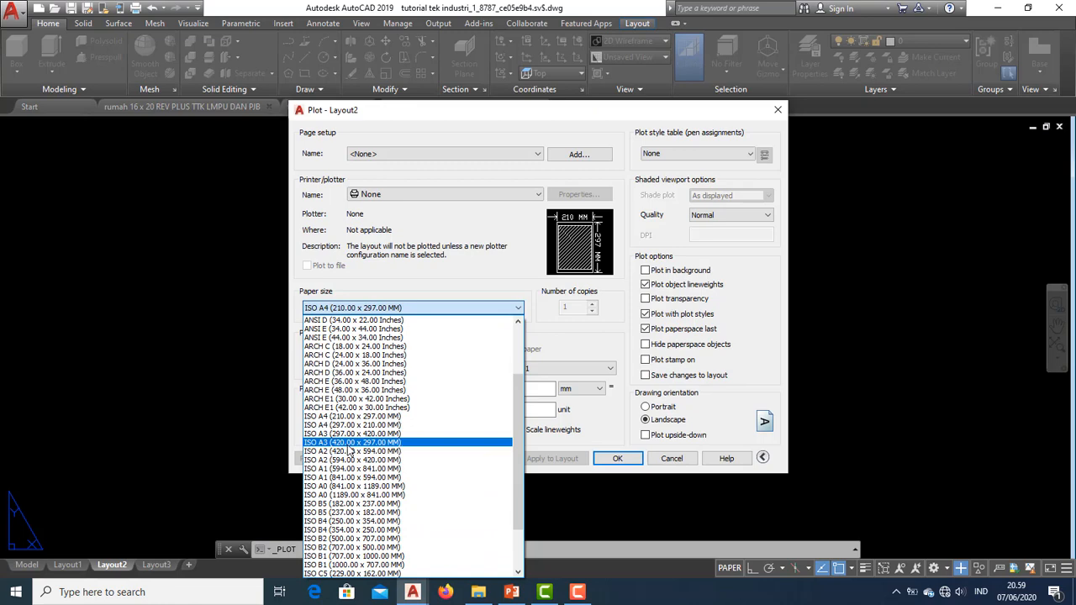
{"action": "left_click", "coordinate": [777, 114]}
{"action": "left_click", "coordinate": [779, 115]}
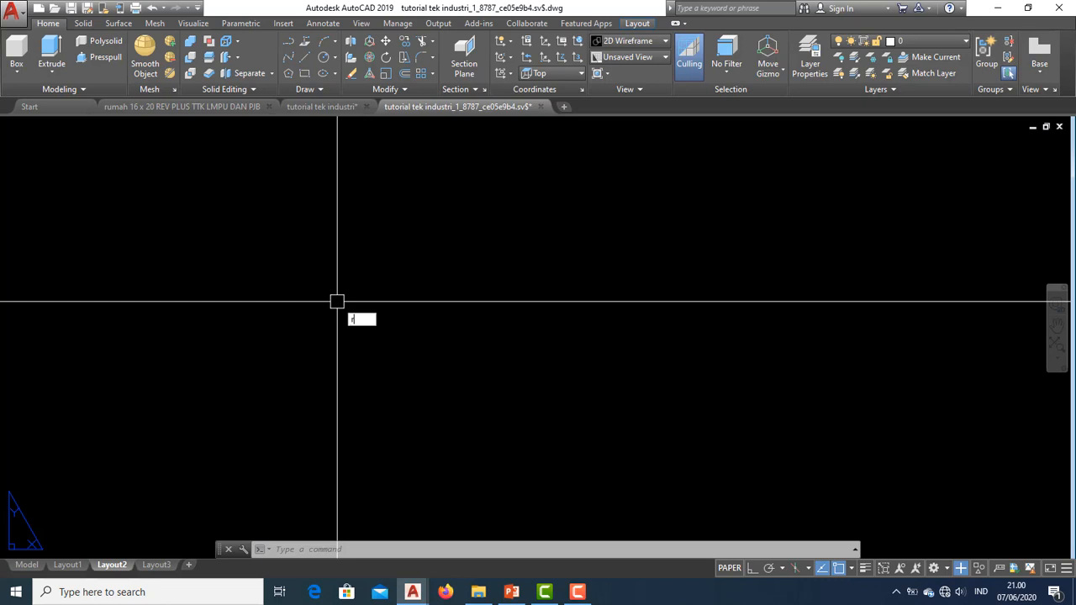
Step: Draw a 420 x 297 rectangle in the empty Layout2 as the A3 sheet outline
{"action": "type", "text": "c"}
{"action": "key", "text": "Return"}
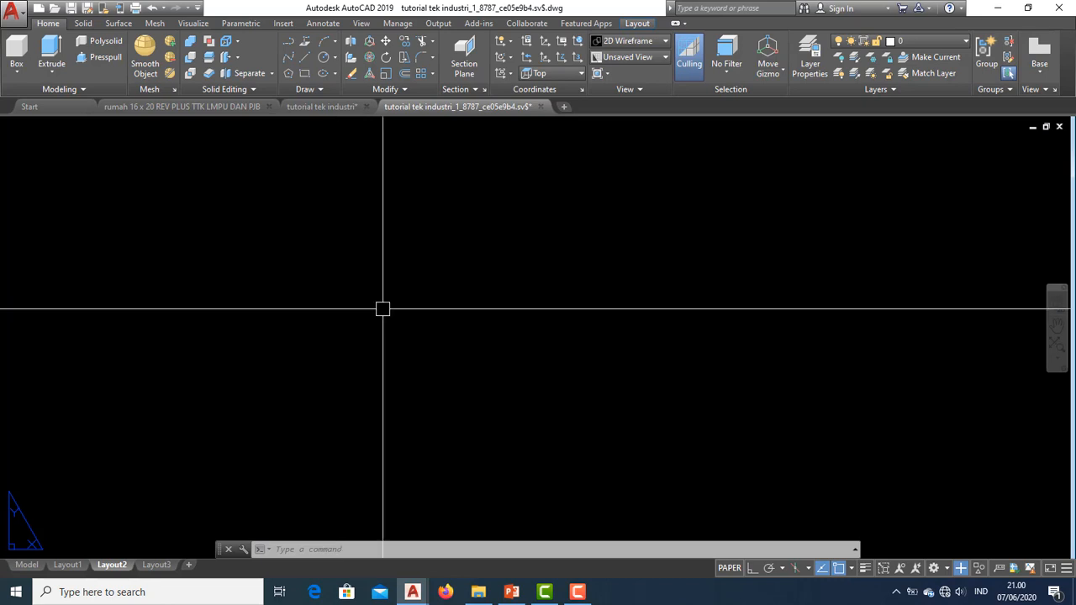
{"action": "type", "text": "rec"}
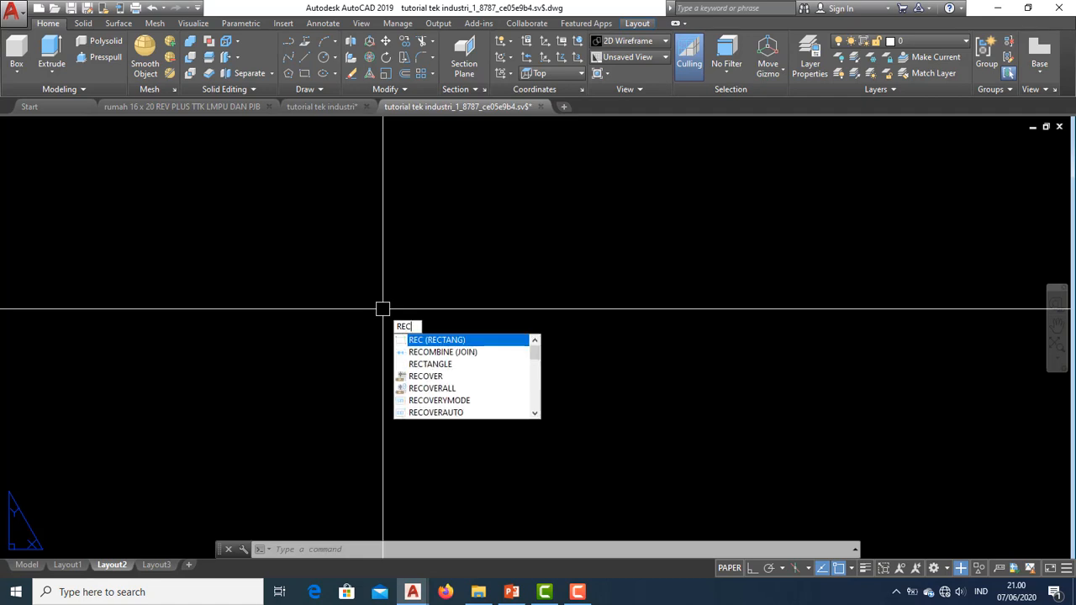
{"action": "key", "text": "Return"}
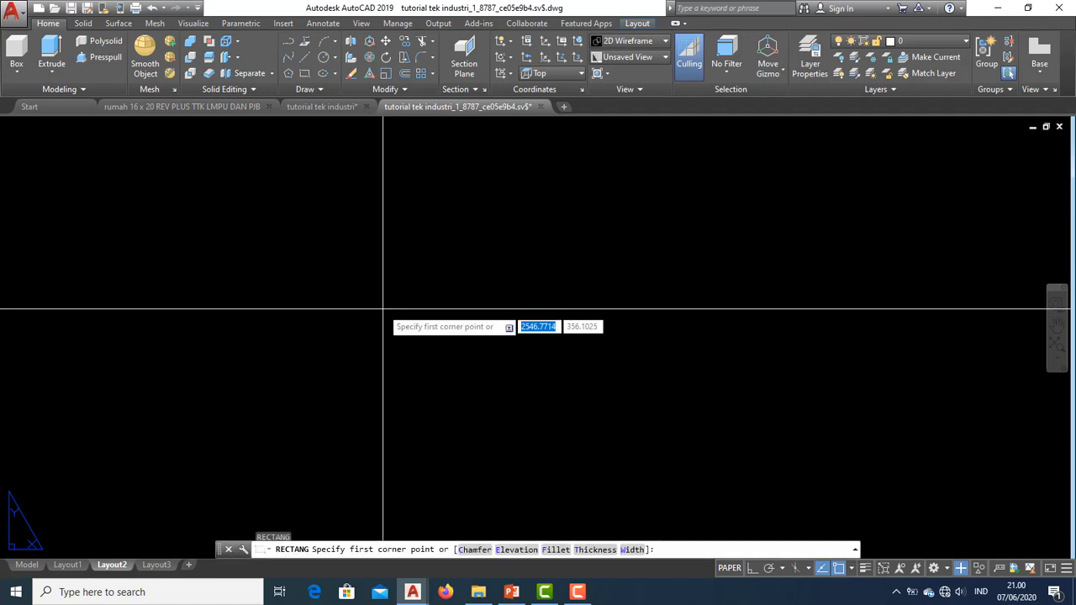
{"action": "left_click", "coordinate": [335, 276]}
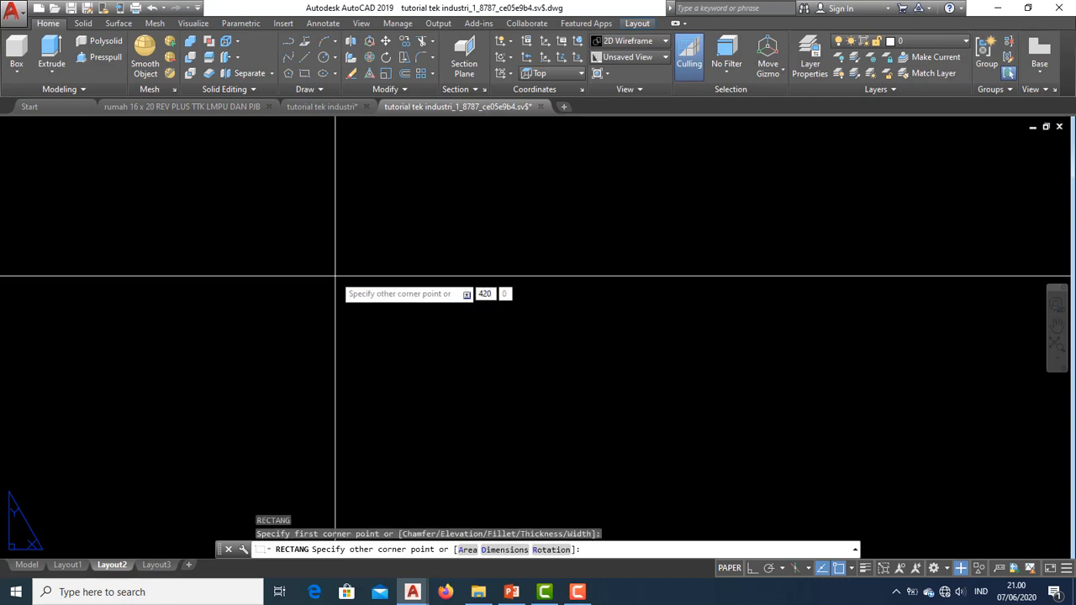
{"action": "key", "text": "Tab"}
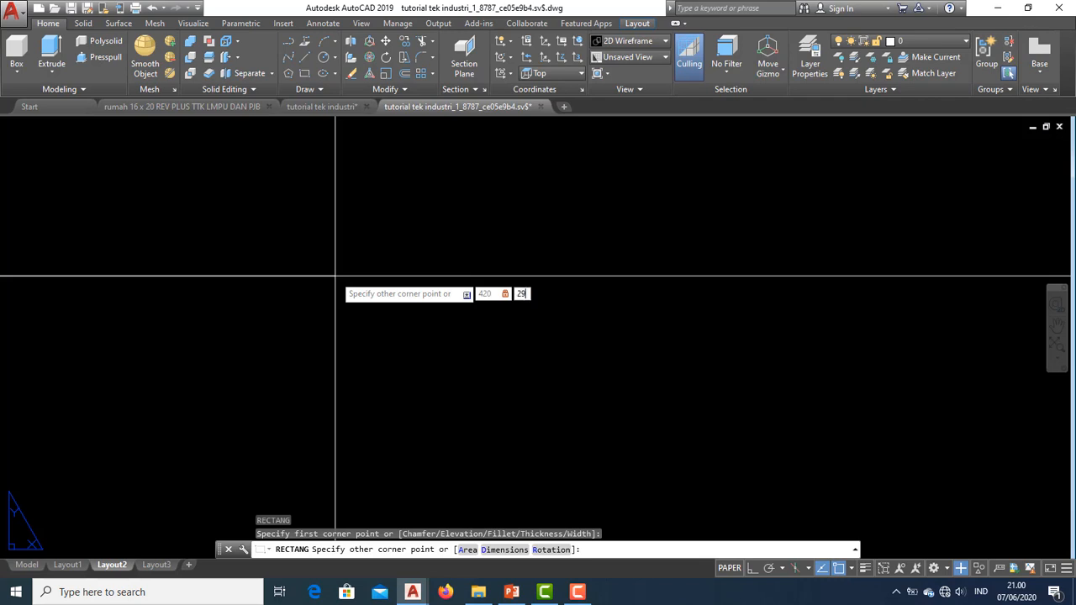
{"action": "type", "text": "297"}
{"action": "key", "text": "Return"}
{"action": "scroll", "coordinate": [350, 258], "scroll_direction": "up", "scroll_amount": 4}
{"action": "middle_click_drag", "start_coordinate": [351, 257], "coordinate": [386, 325]}
{"action": "scroll", "coordinate": [399, 289], "scroll_direction": "up", "scroll_amount": 2}
{"action": "middle_click_drag", "start_coordinate": [399, 288], "coordinate": [375, 306]}
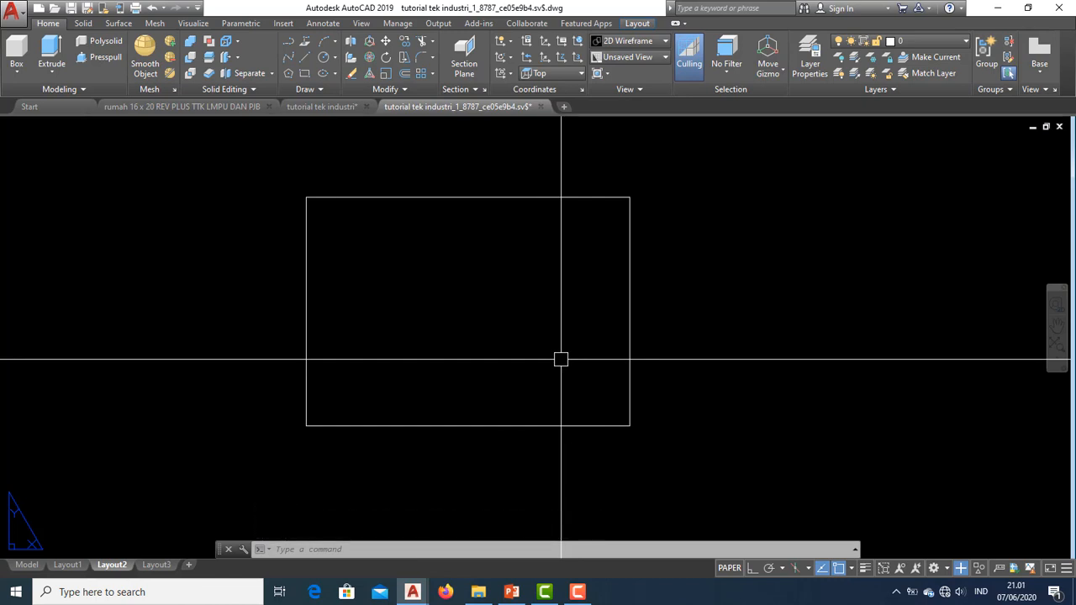
{"action": "type", "text": "o"}
{"action": "key", "text": "Return"}
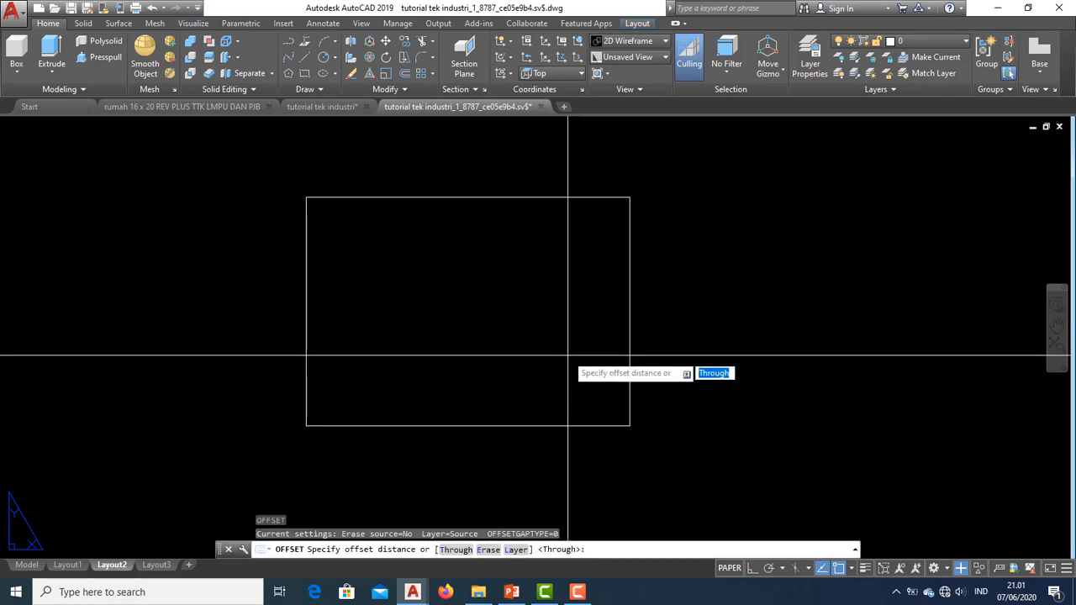
{"action": "type", "text": "2"}
{"action": "key", "text": "Return"}
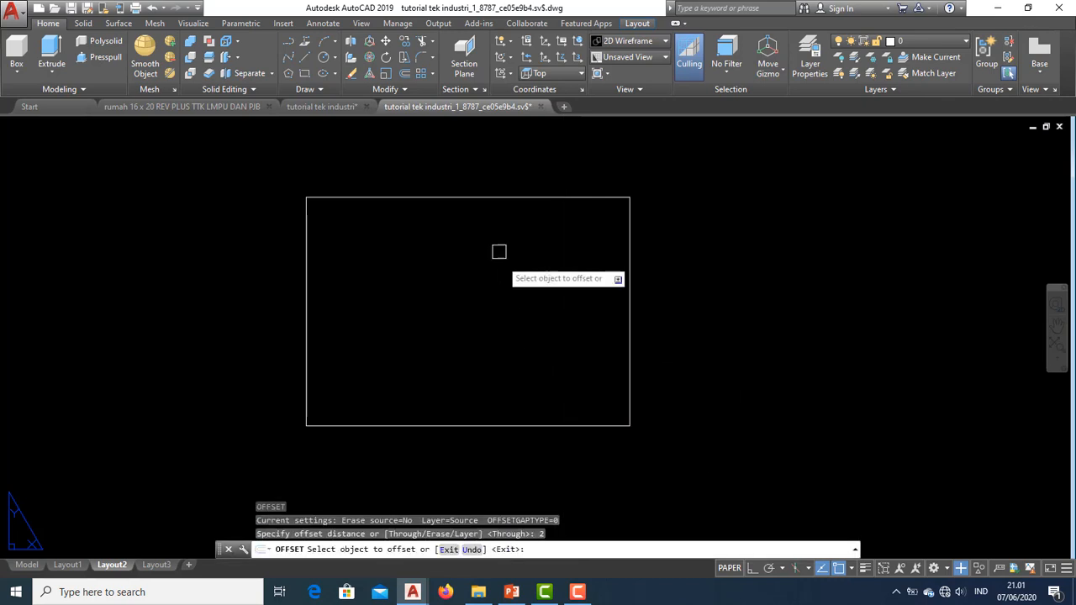
{"action": "left_click", "coordinate": [478, 197]}
{"action": "key", "text": "Escape"}
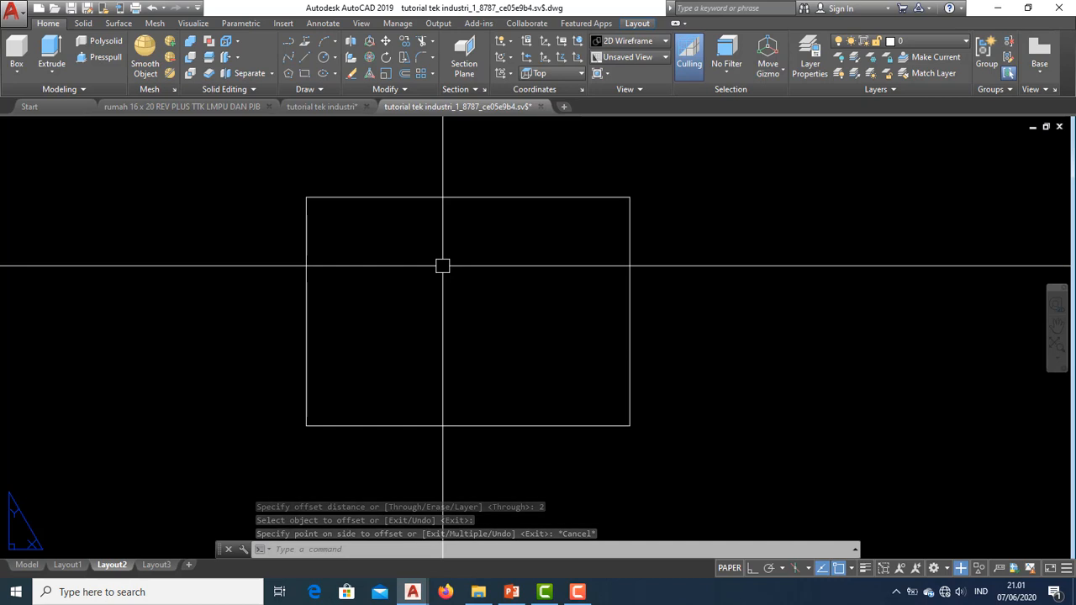
Step: Offset the A3 sheet rectangle inward by 20
{"action": "type", "text": "o"}
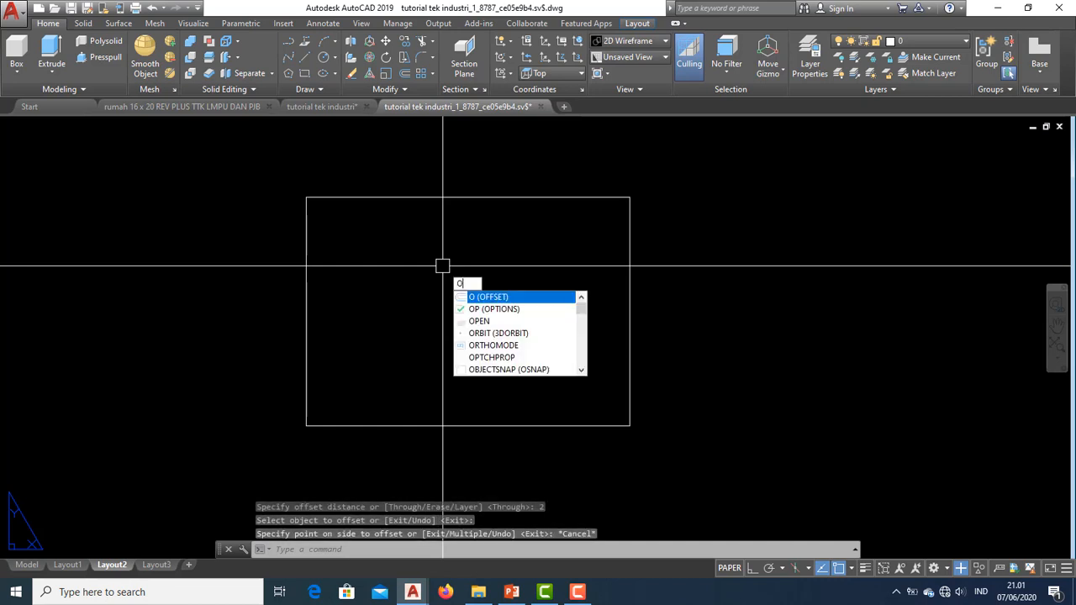
{"action": "key", "text": "Return"}
{"action": "key", "text": "Return"}
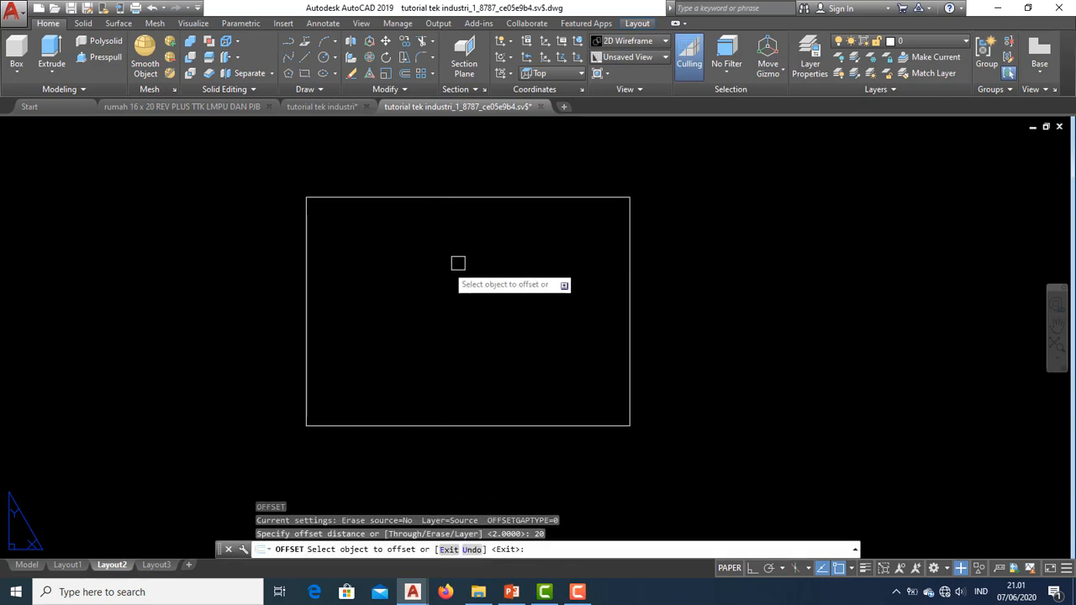
{"action": "left_click", "coordinate": [484, 198]}
{"action": "left_click", "coordinate": [503, 305]}
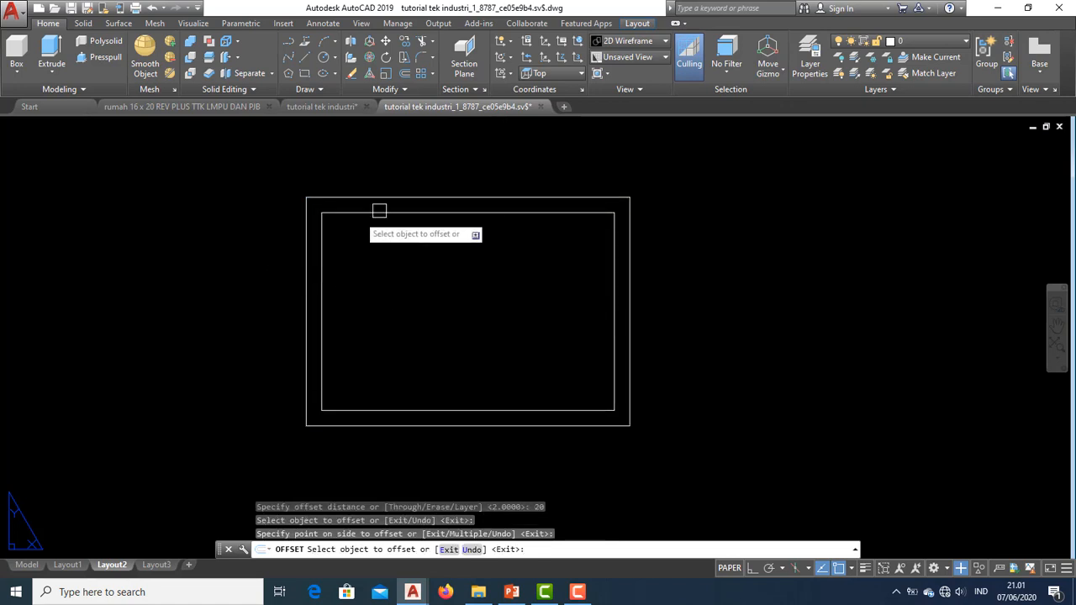
{"action": "key", "text": "Escape"}
Step: Offset the outer A3 sheet rectangle inward by 10 to add a middle border line
{"action": "scroll", "coordinate": [425, 251], "scroll_direction": "up", "scroll_amount": 2}
{"action": "mouse_move", "coordinate": [409, 256]}
{"action": "middle_mouse_down"}
{"action": "mouse_move", "coordinate": [387, 259]}
{"action": "mouse_move", "coordinate": [386, 236]}
{"action": "middle_mouse_up"}
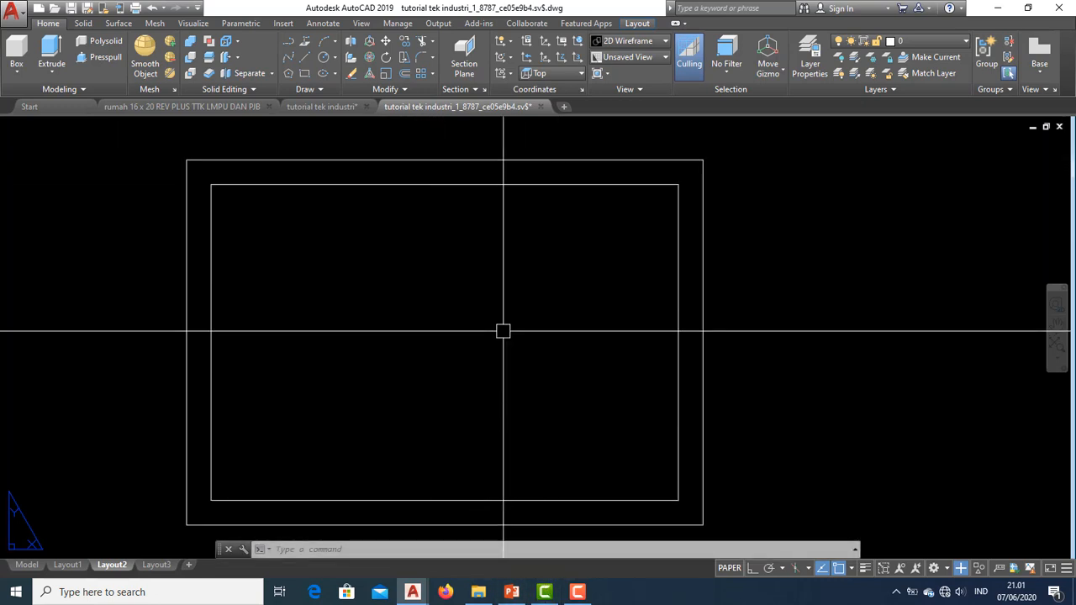
{"action": "key", "text": "Escape"}
{"action": "type", "text": "o"}
{"action": "key", "text": "Return"}
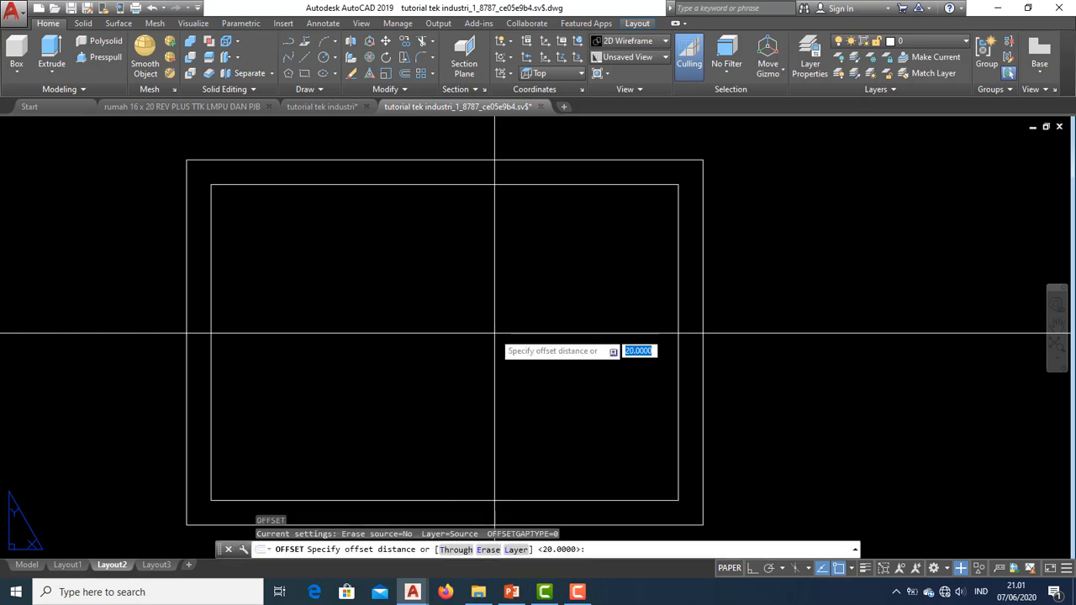
{"action": "type", "text": "10"}
{"action": "key", "text": "Return"}
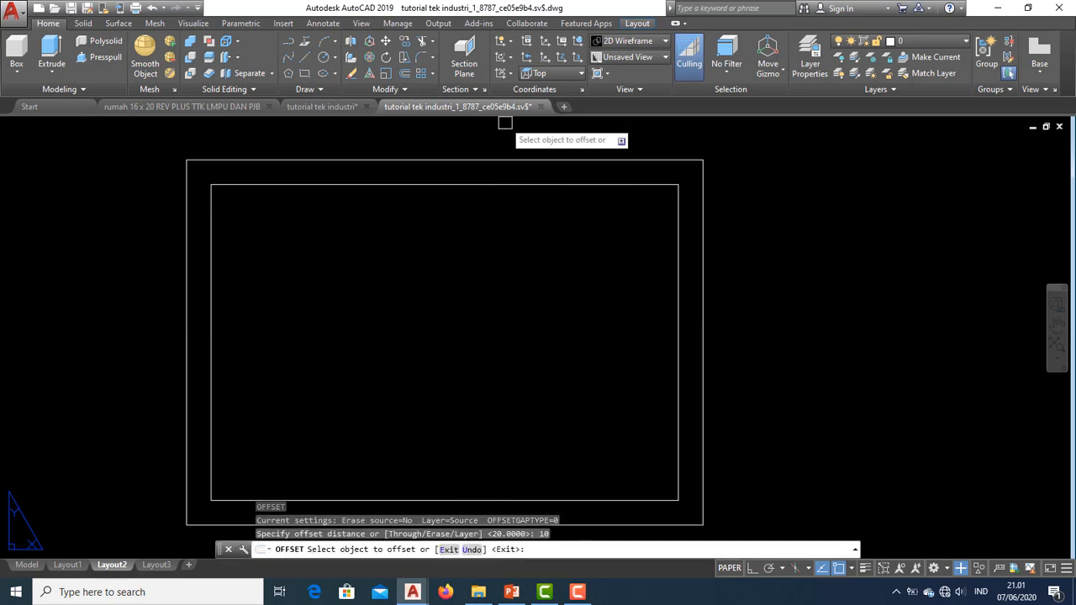
{"action": "left_click", "coordinate": [500, 160]}
{"action": "left_click", "coordinate": [494, 193]}
{"action": "scroll", "coordinate": [283, 209], "scroll_direction": "up", "scroll_amount": 3}
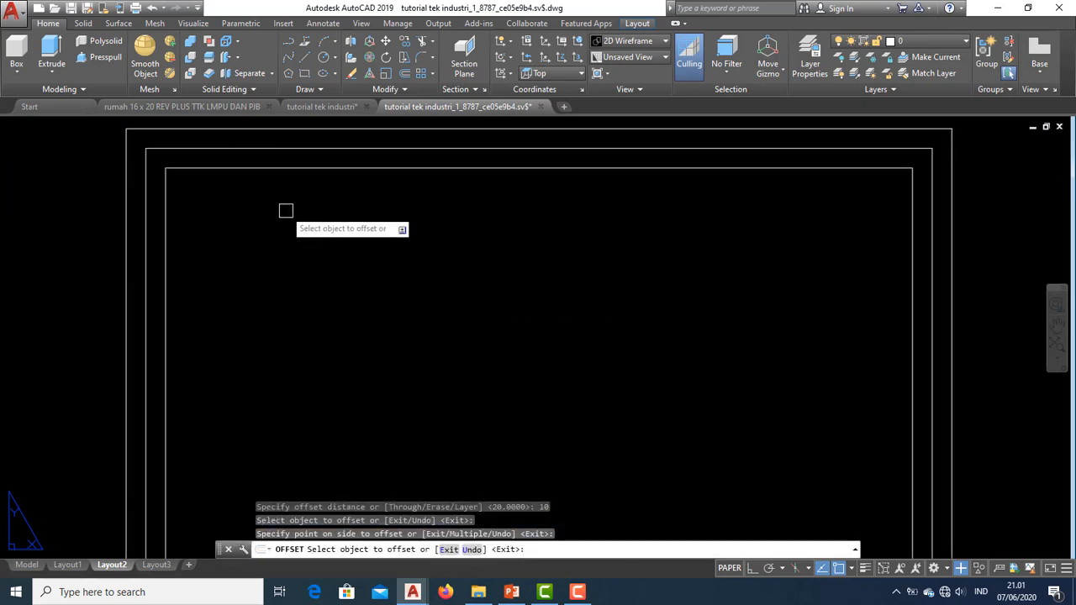
{"action": "key", "text": "Escape"}
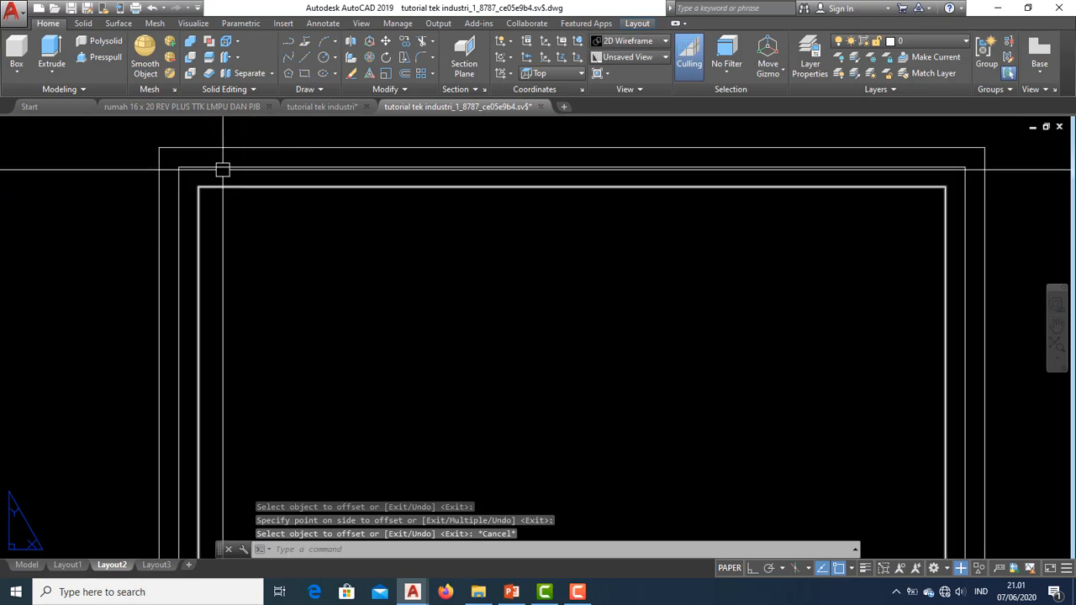
{"action": "middle_click_drag", "start_coordinate": [266, 194], "coordinate": [246, 210]}
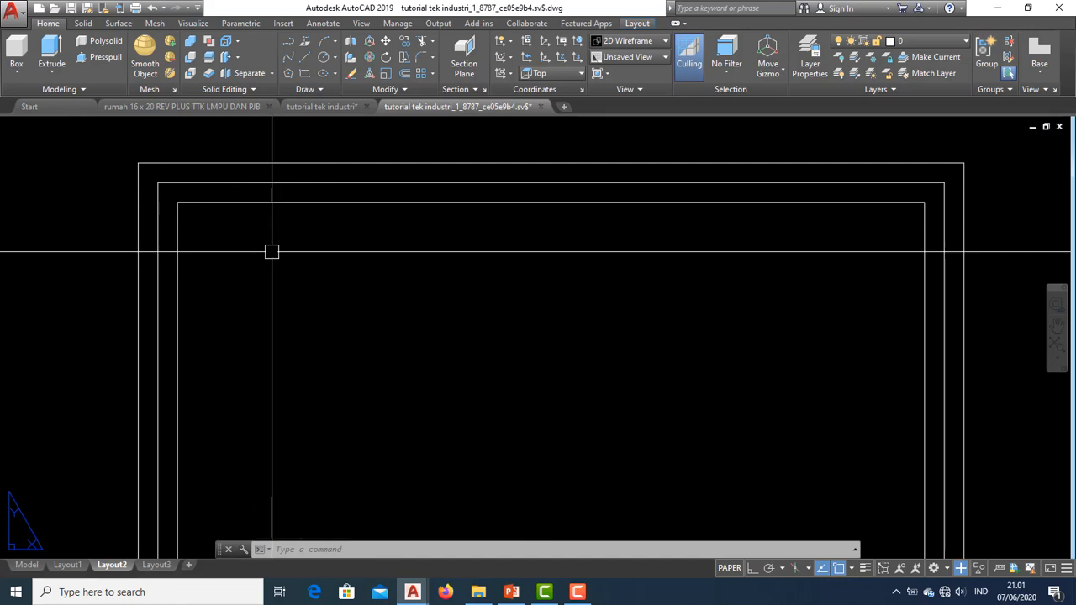
{"action": "type", "text": "EX"}
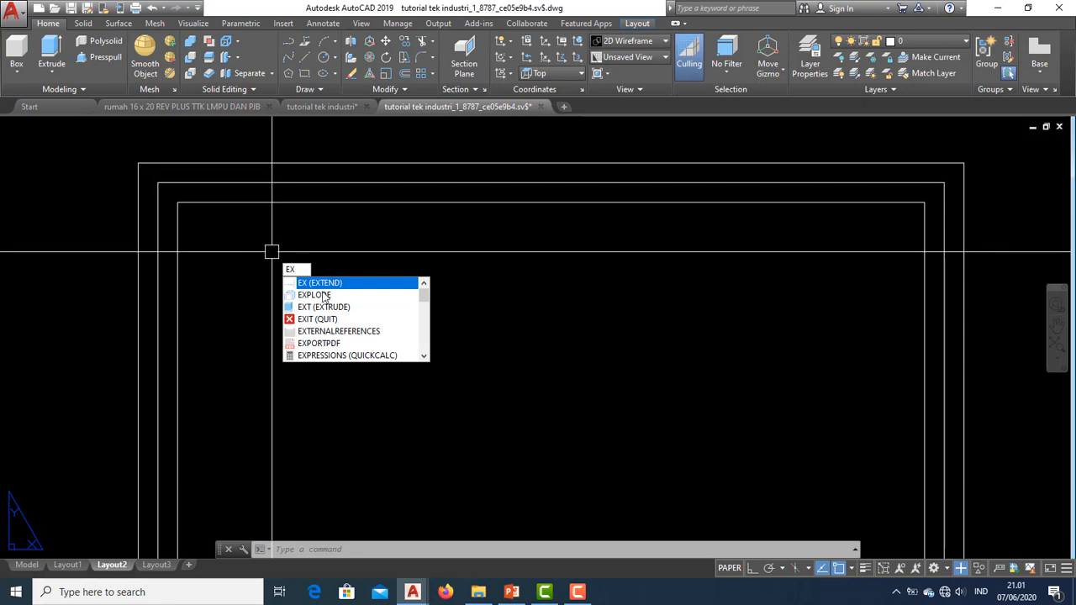
{"action": "key", "text": "Escape"}
{"action": "scroll", "coordinate": [339, 223], "scroll_direction": "down", "scroll_amount": 2}
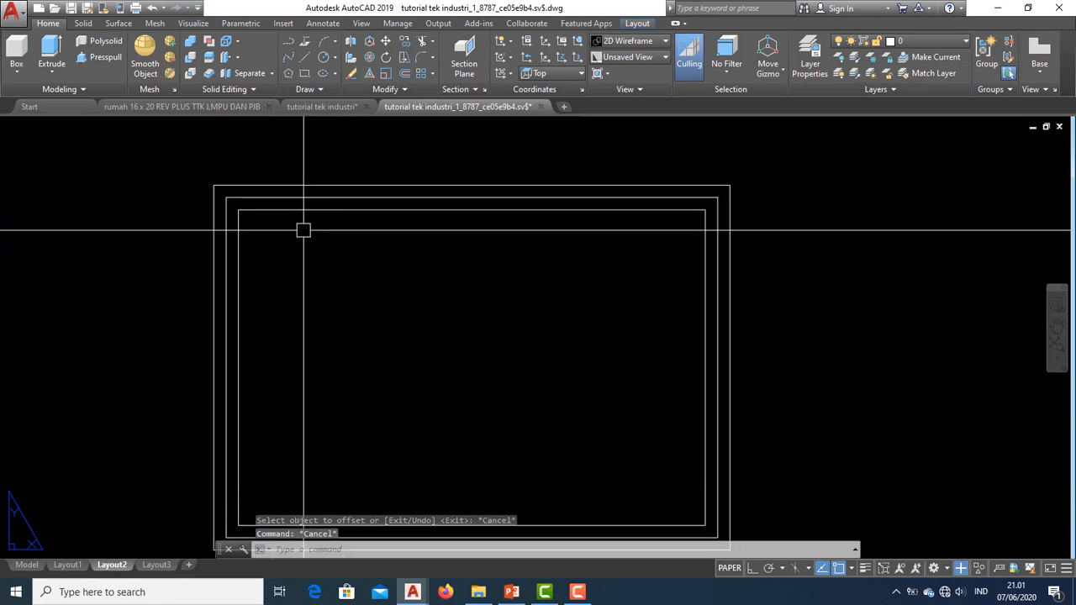
{"action": "left_click", "coordinate": [328, 210]}
{"action": "middle_click_drag", "start_coordinate": [421, 266], "coordinate": [386, 240]}
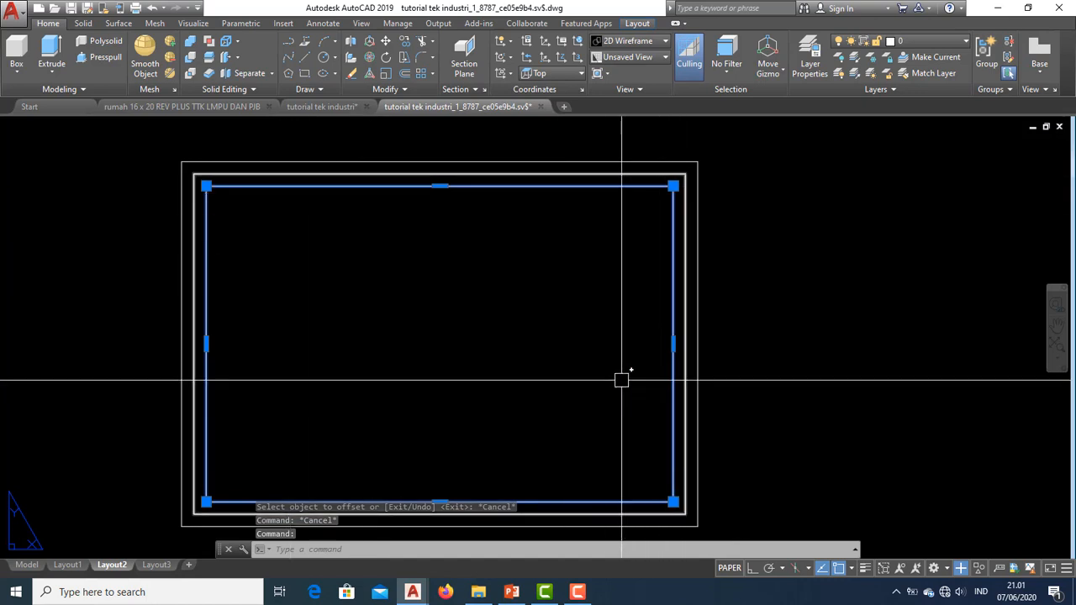
{"action": "key", "text": "Escape"}
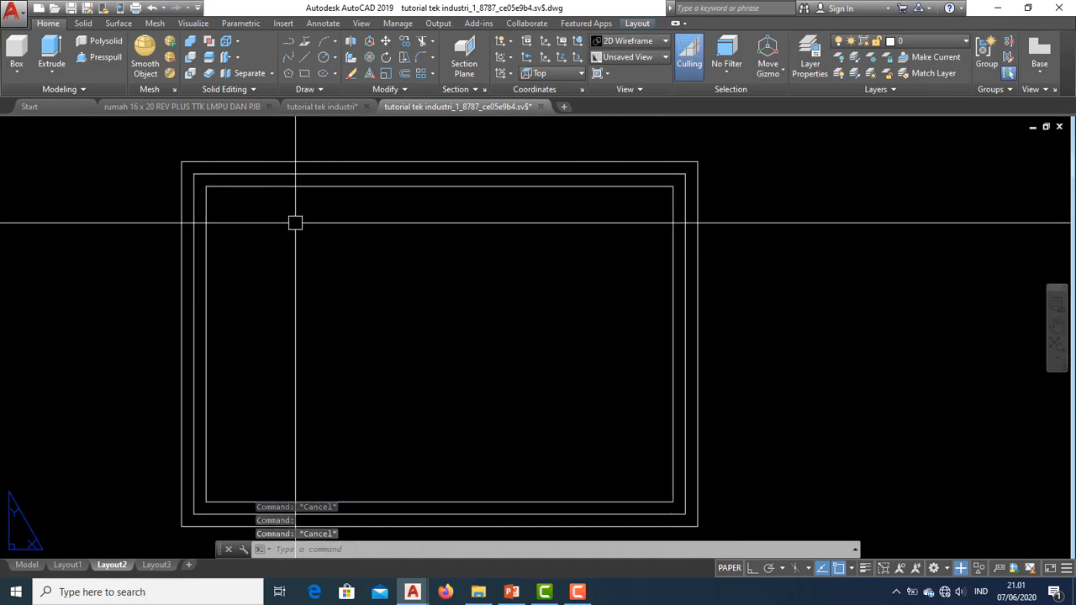
Step: Explode the middle and inner border rectangles into separate lines
{"action": "type", "text": "x"}
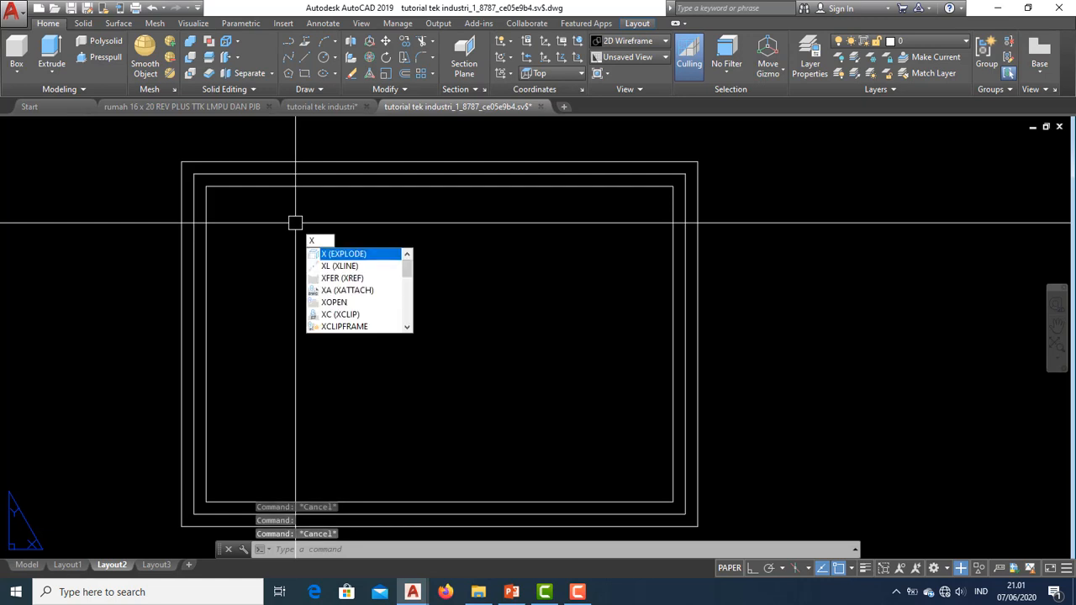
{"action": "key", "text": "Return"}
{"action": "left_click", "coordinate": [304, 185]}
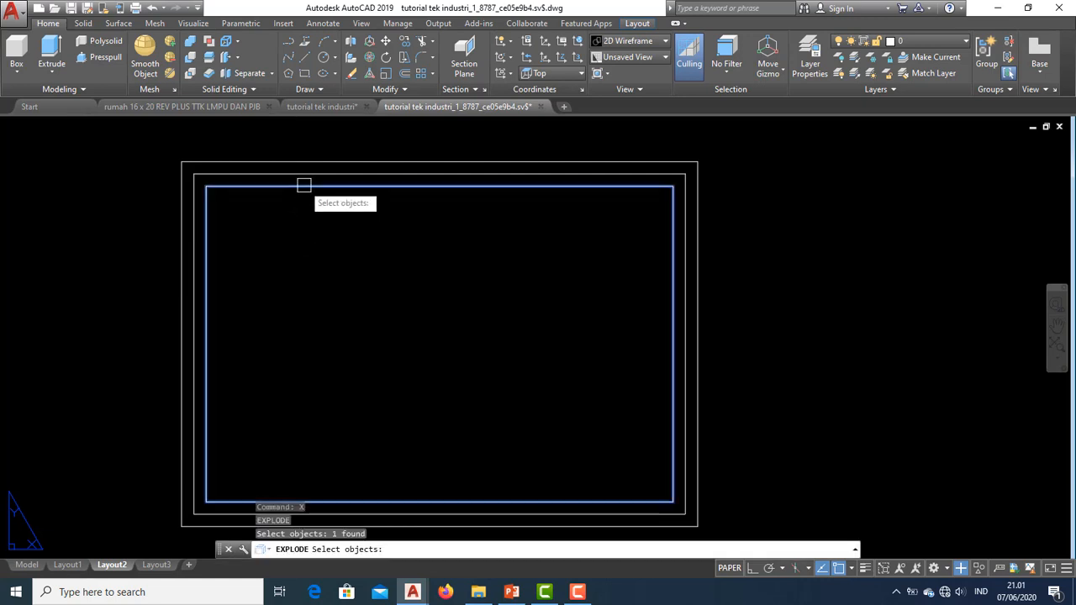
{"action": "left_click", "coordinate": [297, 175]}
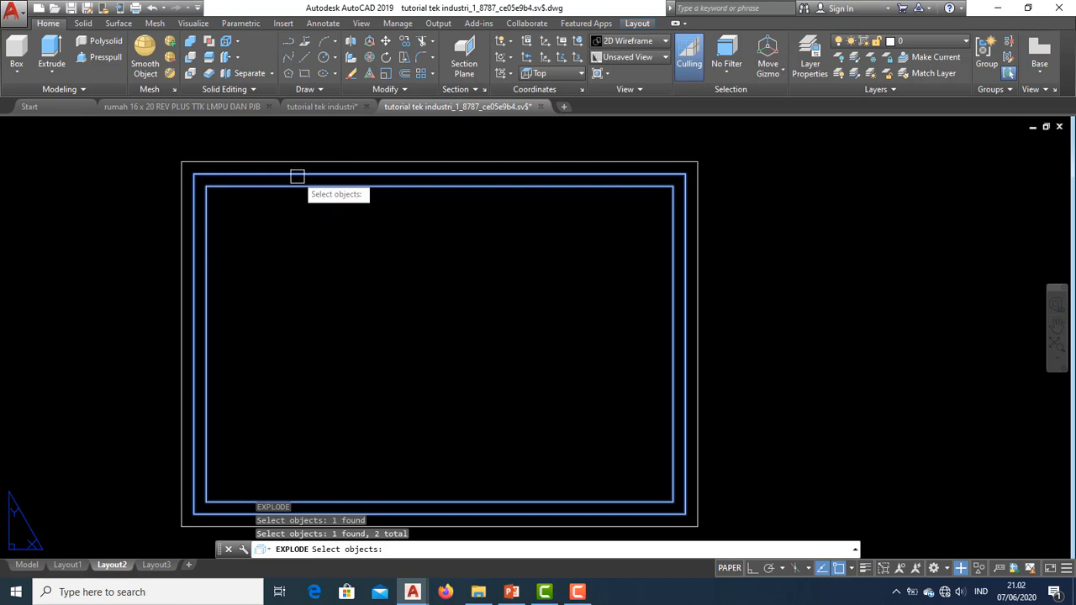
{"action": "key", "text": "Escape"}
{"action": "scroll", "coordinate": [297, 174], "scroll_direction": "up", "scroll_amount": 4}
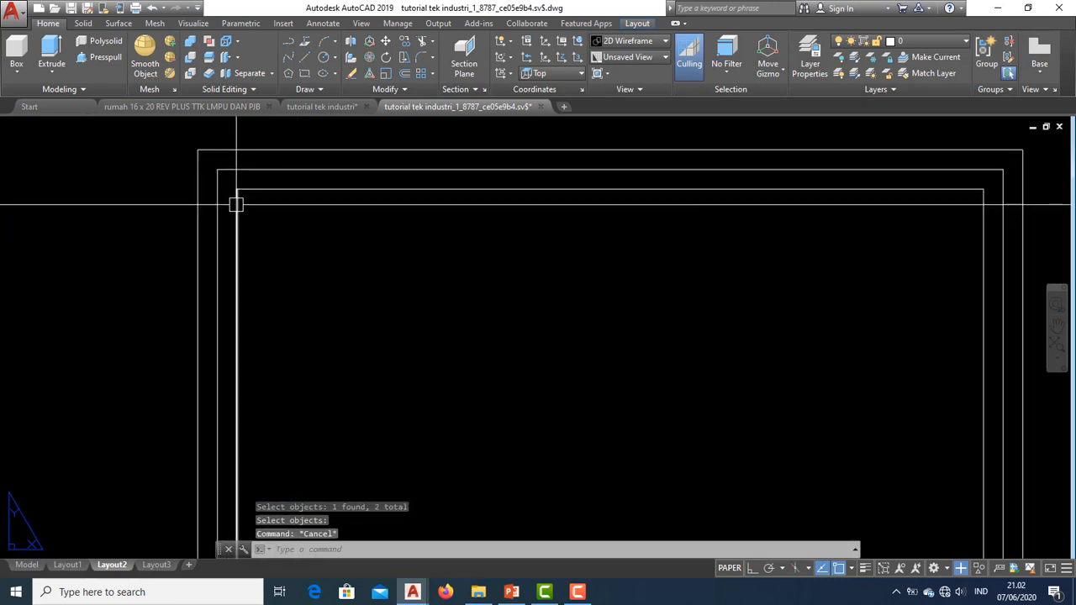
{"action": "mouse_move", "coordinate": [260, 211]}
{"action": "middle_mouse_down"}
{"action": "mouse_move", "coordinate": [291, 224]}
{"action": "mouse_move", "coordinate": [267, 228]}
{"action": "middle_mouse_up"}
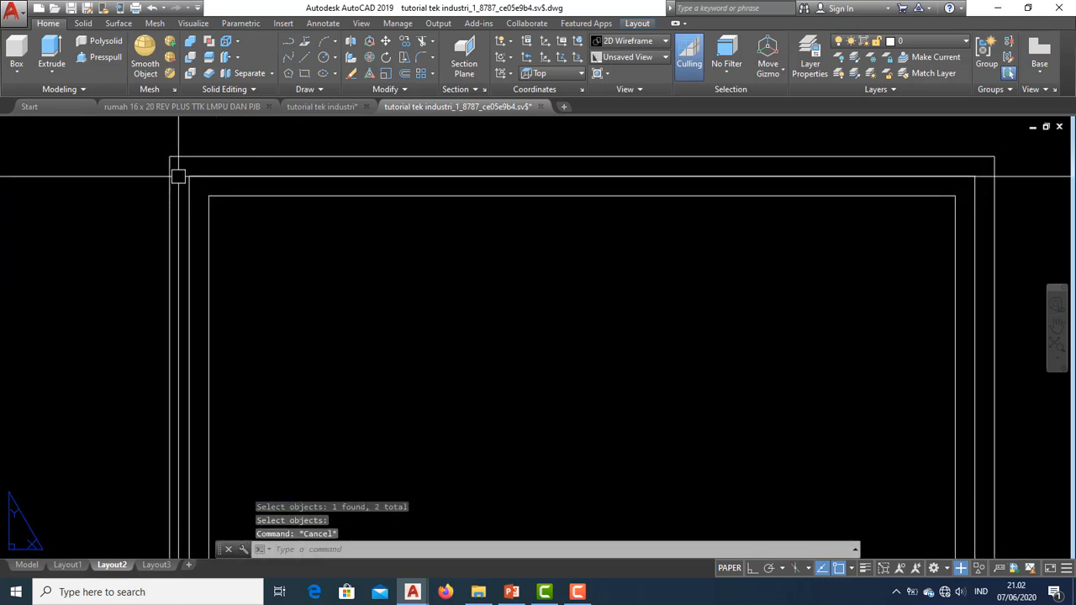
{"action": "key", "text": "Escape"}
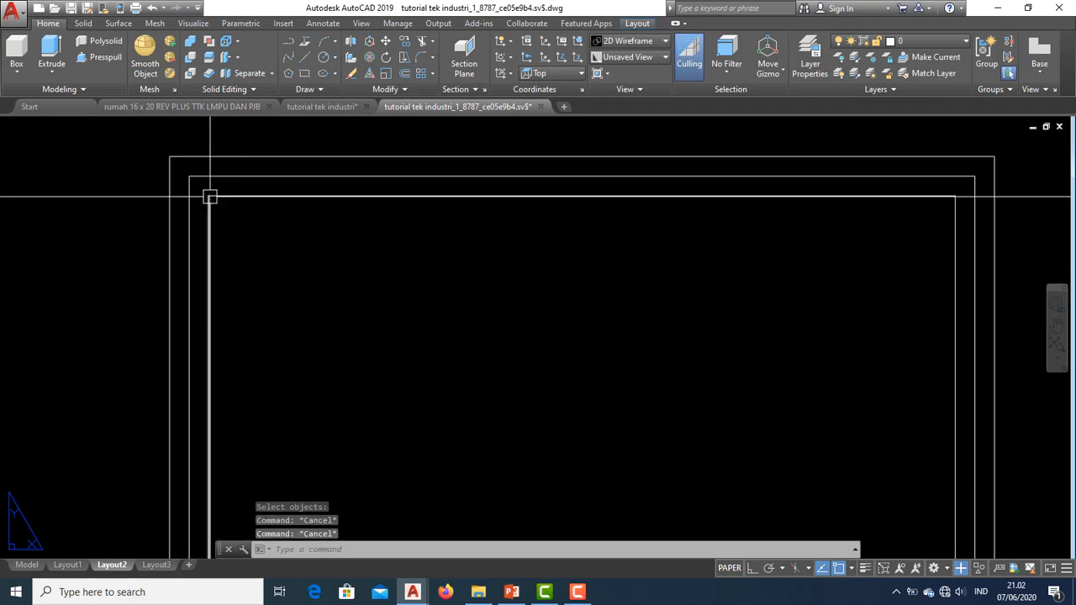
{"action": "left_click", "coordinate": [241, 175]}
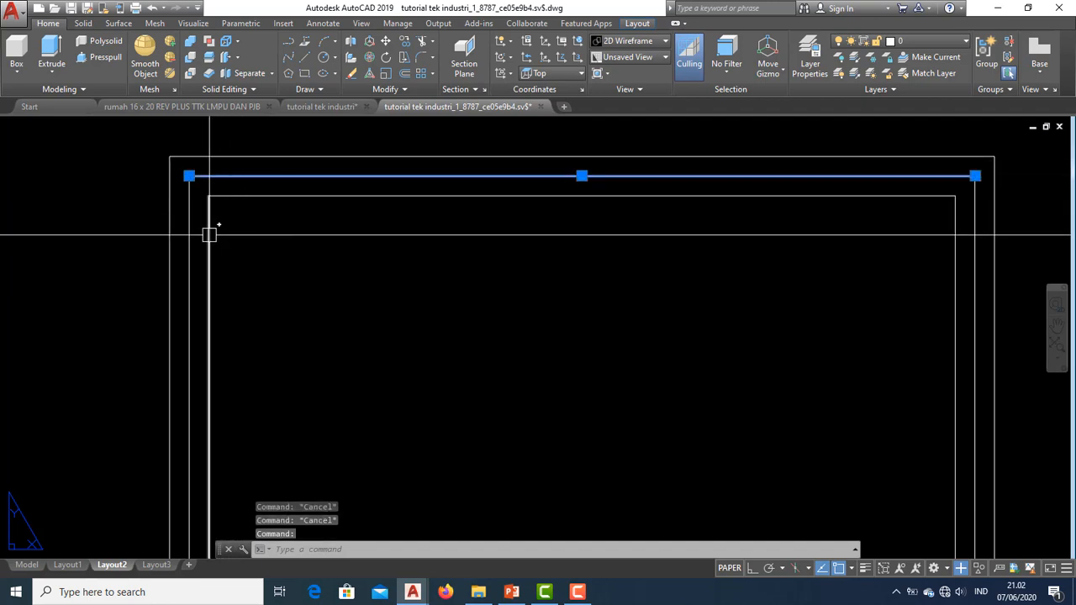
{"action": "left_click", "coordinate": [210, 232]}
{"action": "middle_click_drag", "start_coordinate": [319, 299], "coordinate": [310, 300]}
{"action": "key", "text": "Escape"}
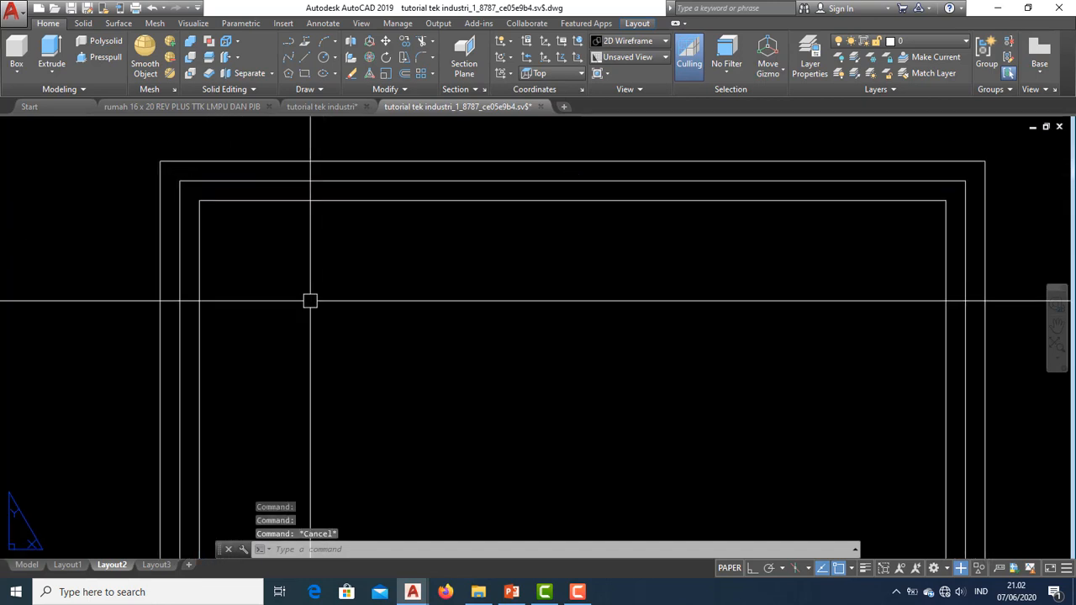
Step: Fillet the inner rectangle's left line with the middle rectangle's top line at radius 0 to form a sharp corner
{"action": "type", "text": "F"}
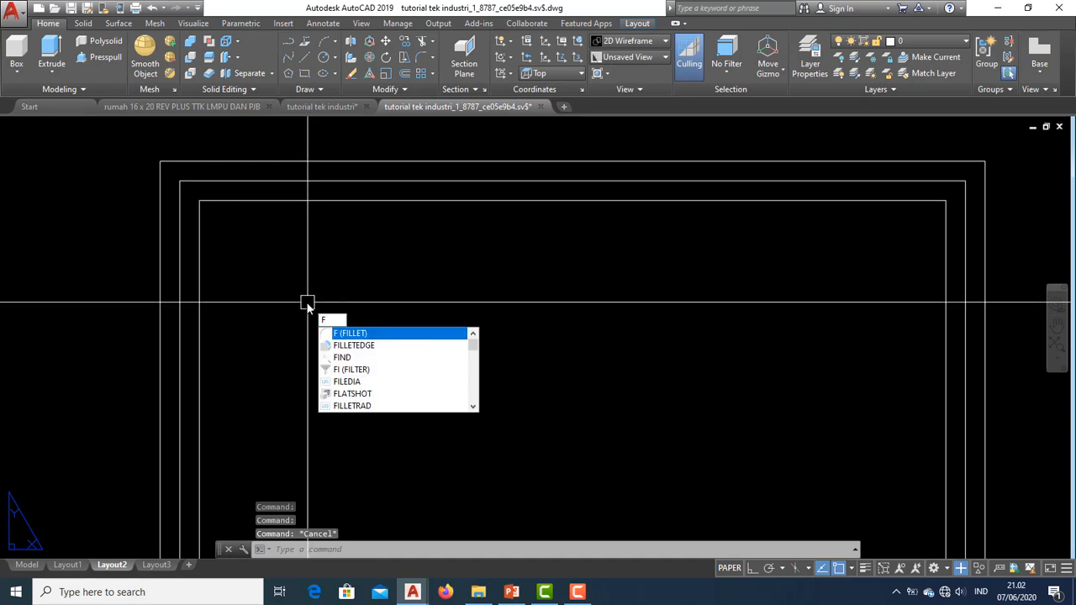
{"action": "key", "text": "Return"}
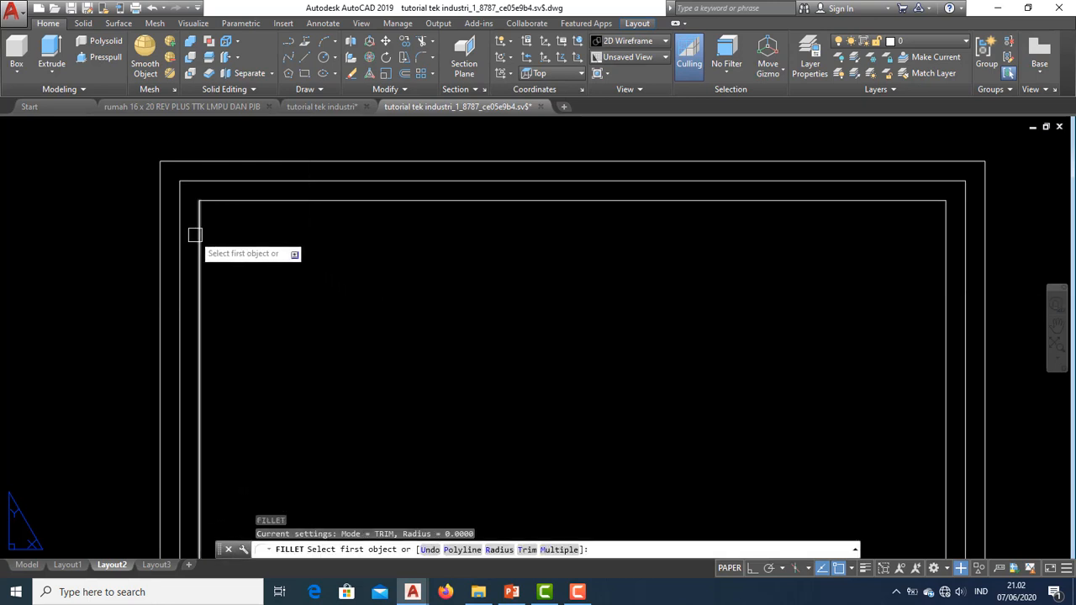
{"action": "left_click", "coordinate": [194, 236]}
{"action": "left_click", "coordinate": [253, 180]}
{"action": "scroll", "coordinate": [267, 260], "scroll_direction": "down", "scroll_amount": 4}
{"action": "scroll", "coordinate": [329, 358], "scroll_direction": "up", "scroll_amount": 4}
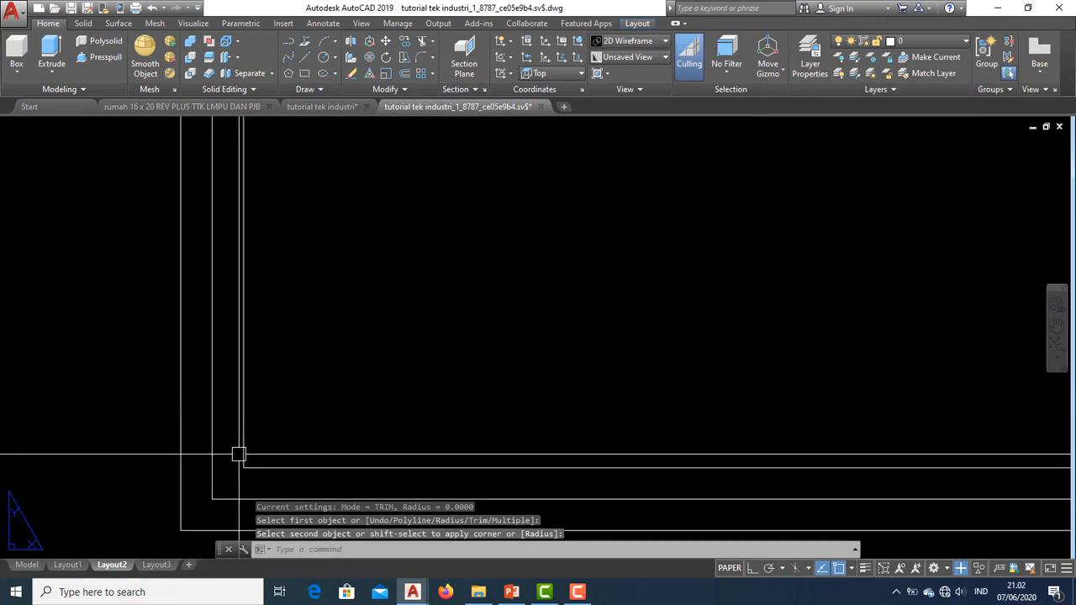
Step: Fillet the inner rectangle's left line with the middle rectangle's bottom line at radius 0 to form a sharp corner
{"action": "key", "text": "Return"}
{"action": "left_click", "coordinate": [243, 432]}
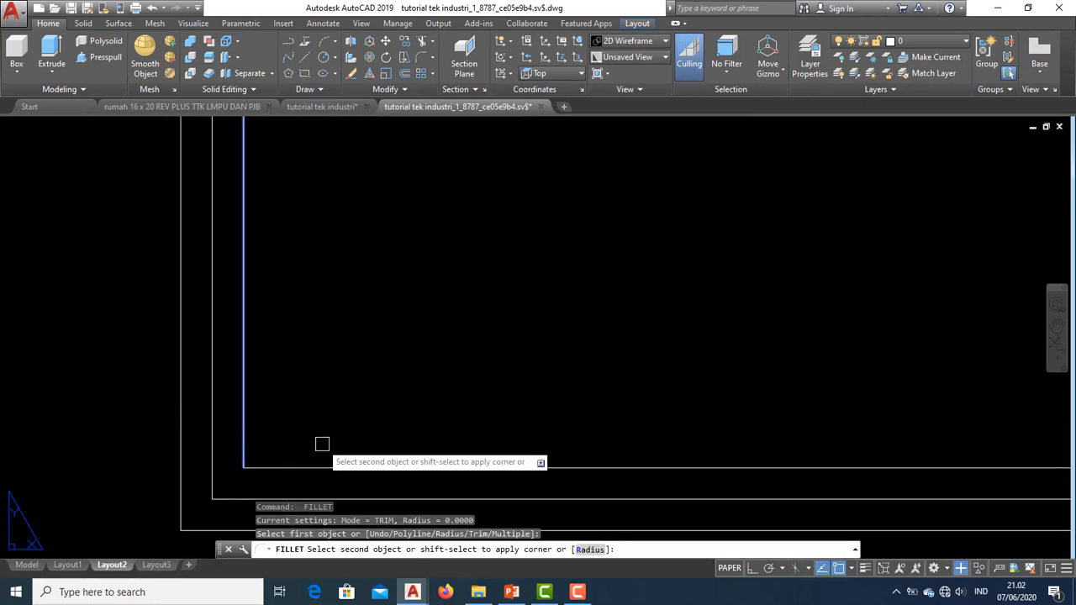
{"action": "middle_click_drag", "start_coordinate": [322, 442], "coordinate": [283, 398]}
{"action": "left_click", "coordinate": [322, 434]}
{"action": "scroll", "coordinate": [361, 368], "scroll_direction": "down", "scroll_amount": 4}
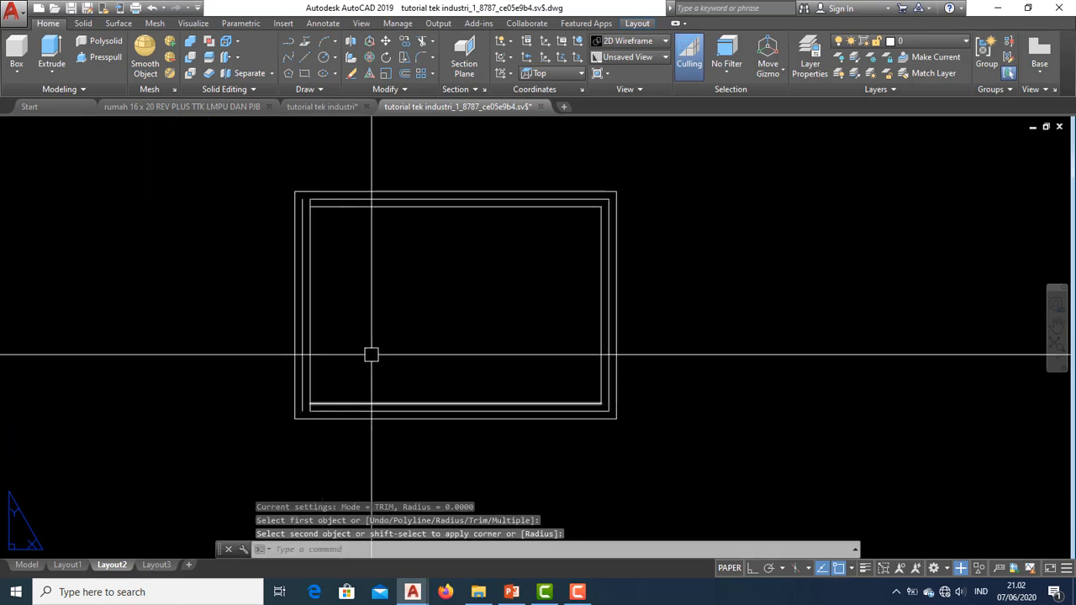
{"action": "scroll", "coordinate": [325, 233], "scroll_direction": "up", "scroll_amount": 4}
{"action": "key", "text": "Escape"}
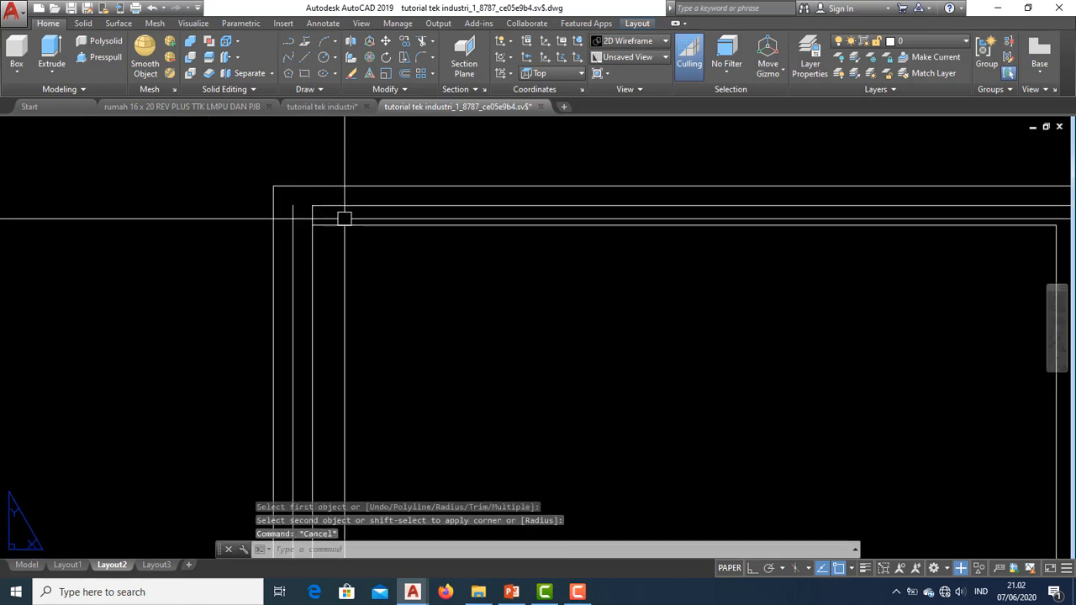
Step: Erase the inner rectangle's top, bottom and right lines and the middle rectangle's left line, leaving one inner frame
{"action": "left_click", "coordinate": [332, 224]}
{"action": "left_click", "coordinate": [295, 236]}
{"action": "scroll", "coordinate": [350, 314], "scroll_direction": "down", "scroll_amount": 4}
{"action": "scroll", "coordinate": [351, 322], "scroll_direction": "up", "scroll_amount": 4}
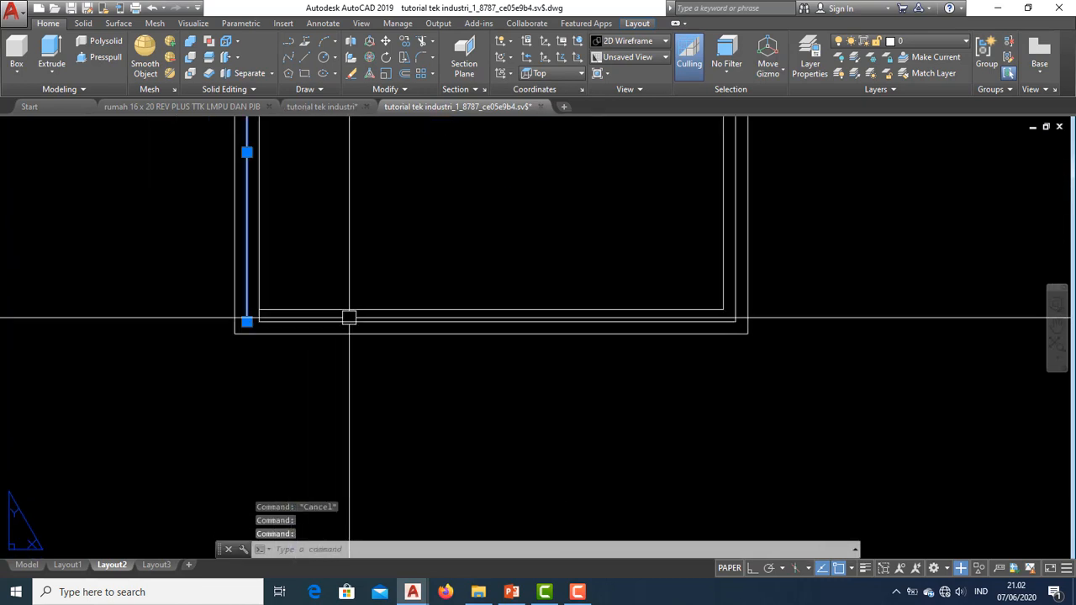
{"action": "left_click", "coordinate": [344, 307]}
{"action": "scroll", "coordinate": [735, 277], "scroll_direction": "up", "scroll_amount": 4}
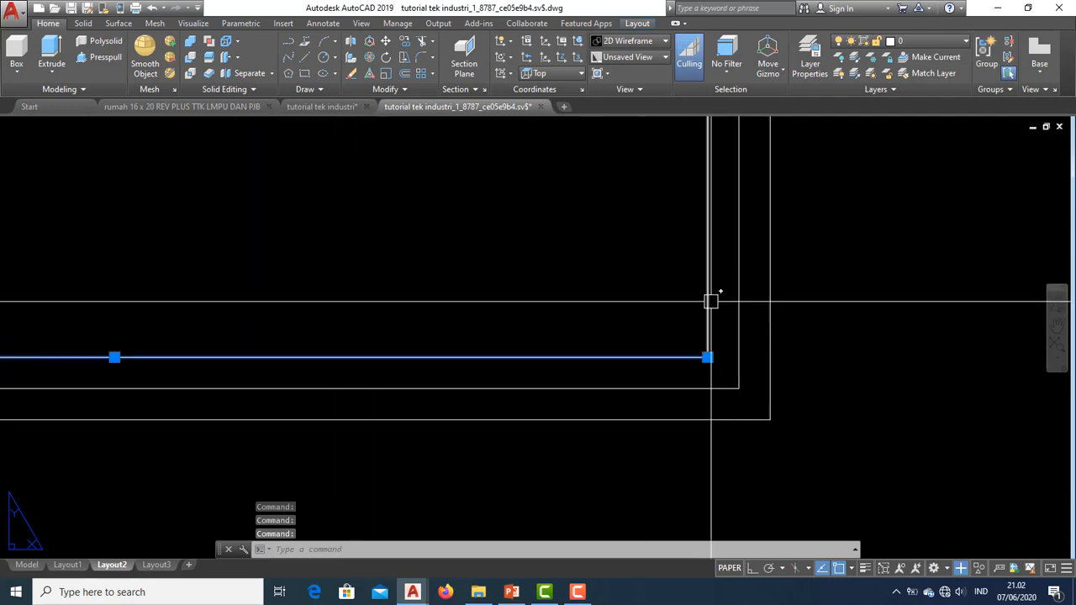
{"action": "scroll", "coordinate": [710, 303], "scroll_direction": "down", "scroll_amount": 5}
{"action": "type", "text": "e"}
{"action": "key", "text": "Return"}
{"action": "scroll", "coordinate": [699, 276], "scroll_direction": "up", "scroll_amount": 2}
{"action": "scroll", "coordinate": [699, 277], "scroll_direction": "up", "scroll_amount": 2}
{"action": "mouse_move", "coordinate": [699, 276]}
{"action": "middle_mouse_down"}
{"action": "mouse_move", "coordinate": [605, 272]}
{"action": "mouse_move", "coordinate": [523, 243]}
{"action": "middle_mouse_up"}
{"action": "scroll", "coordinate": [451, 277], "scroll_direction": "up", "scroll_amount": 2}
{"action": "mouse_move", "coordinate": [450, 273]}
{"action": "middle_mouse_down"}
{"action": "mouse_move", "coordinate": [457, 348]}
{"action": "mouse_move", "coordinate": [469, 299]}
{"action": "middle_mouse_up"}
{"action": "key", "text": "Escape"}
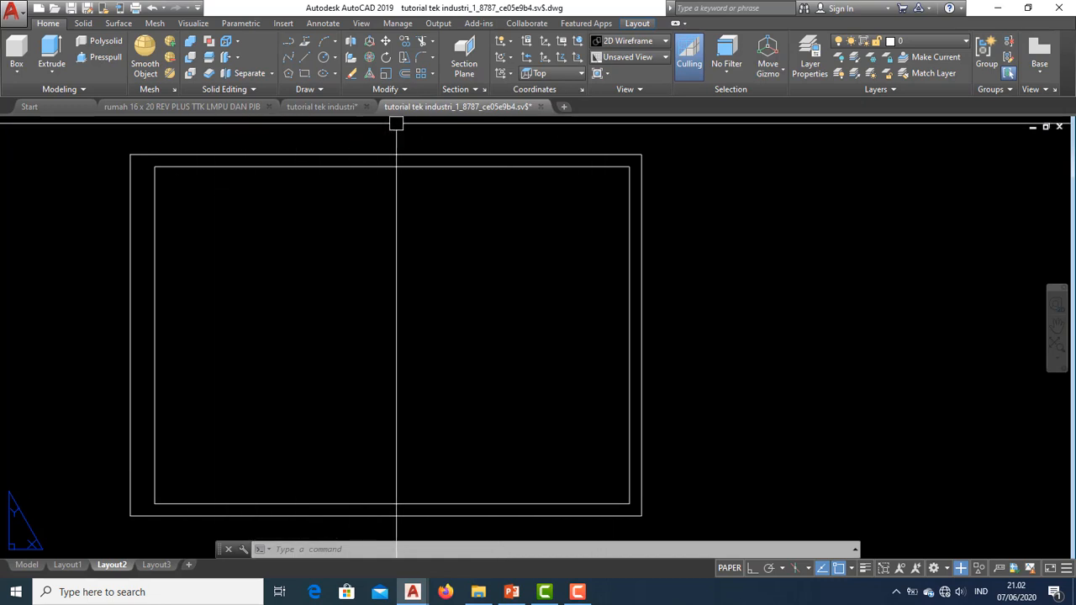
Step: Offset the inner frame's right line 60 to the left to form the title block column
{"action": "middle_click_drag", "start_coordinate": [569, 297], "coordinate": [586, 289]}
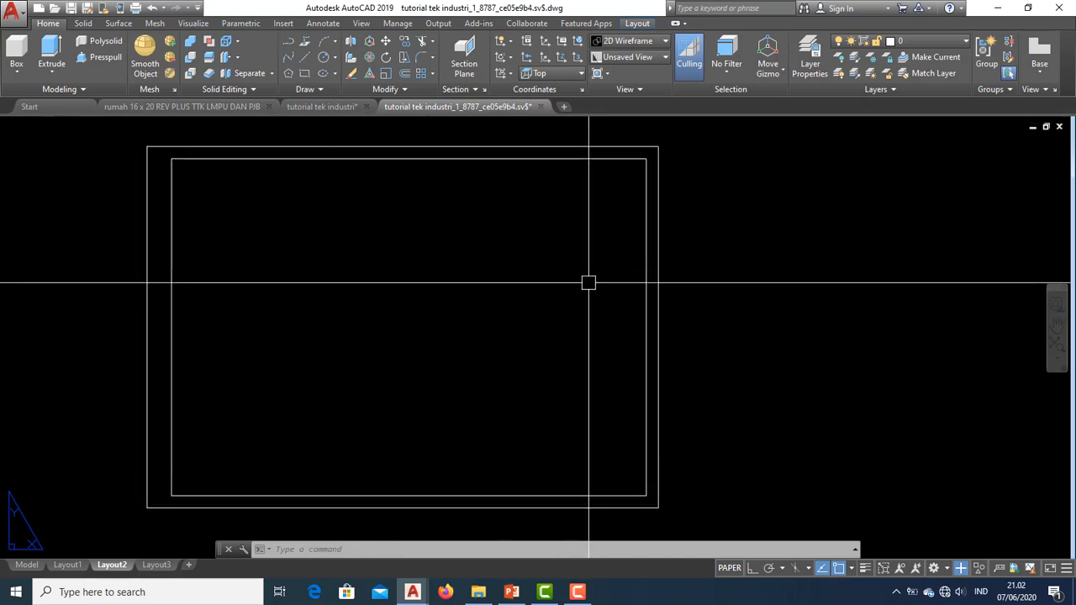
{"action": "middle_click_drag", "start_coordinate": [693, 247], "coordinate": [728, 238]}
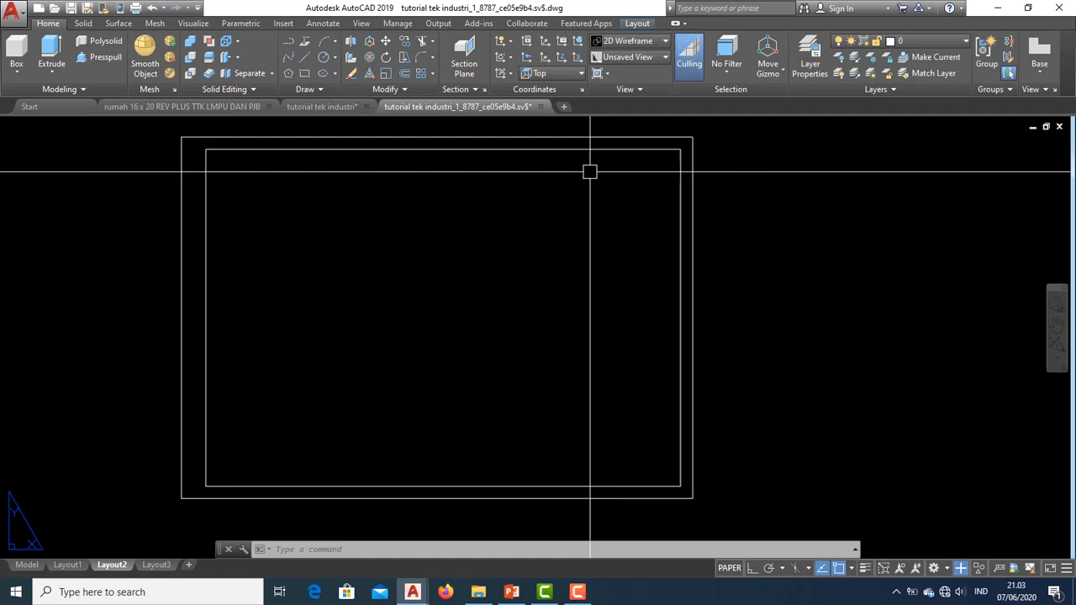
{"action": "type", "text": "o"}
{"action": "key", "text": "Return"}
{"action": "type", "text": "60"}
{"action": "key", "text": "Return"}
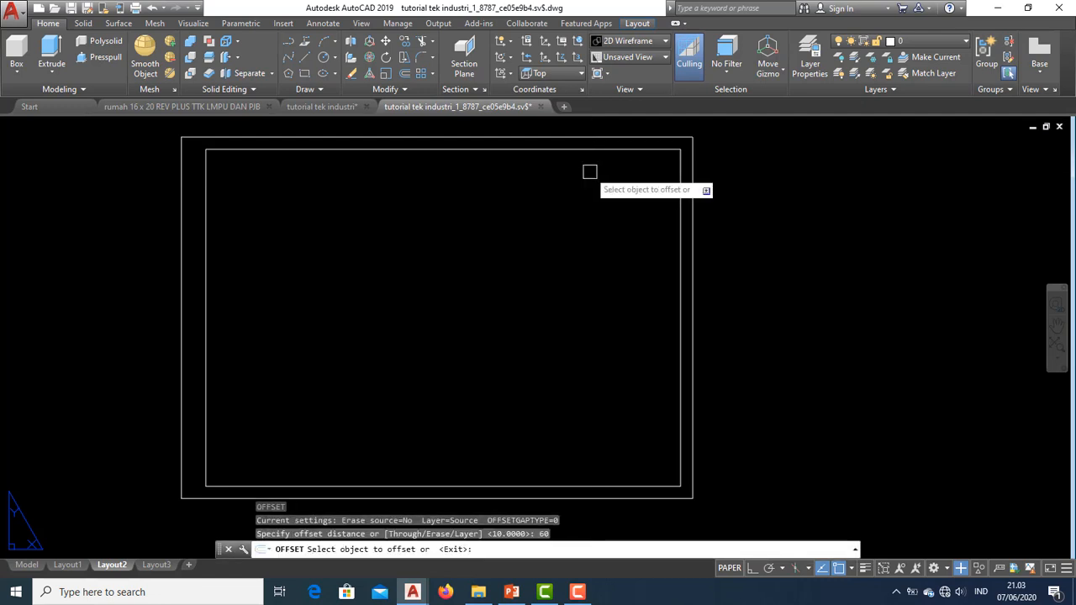
{"action": "left_click", "coordinate": [680, 164]}
{"action": "left_click", "coordinate": [557, 214]}
{"action": "key", "text": "Escape"}
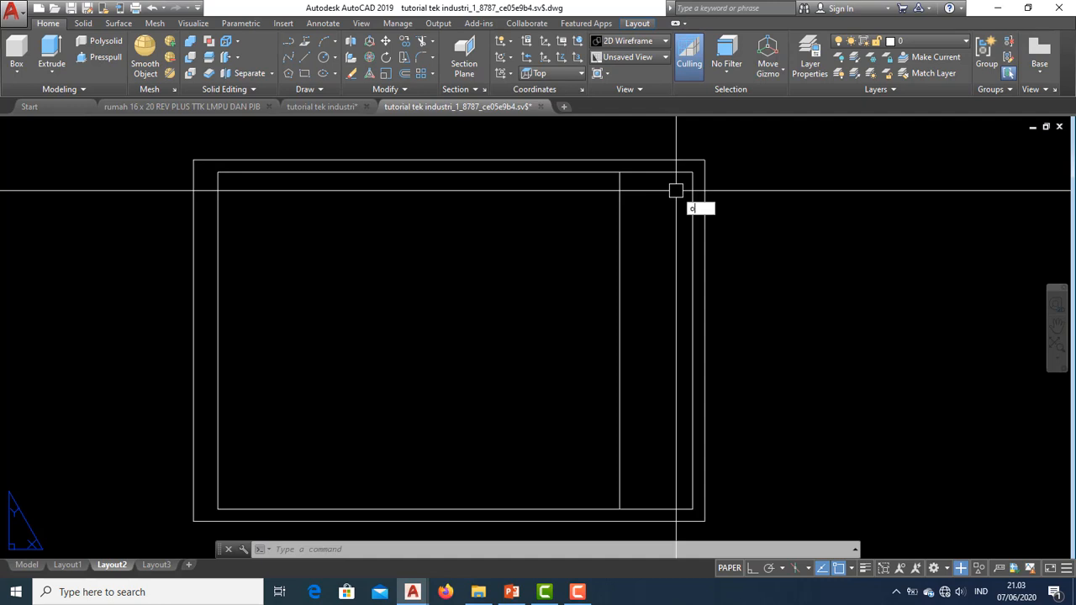
Step: Offset the inner frame's top line 15 downward to form the first title block row
{"action": "type", "text": "o"}
{"action": "key", "text": "Return"}
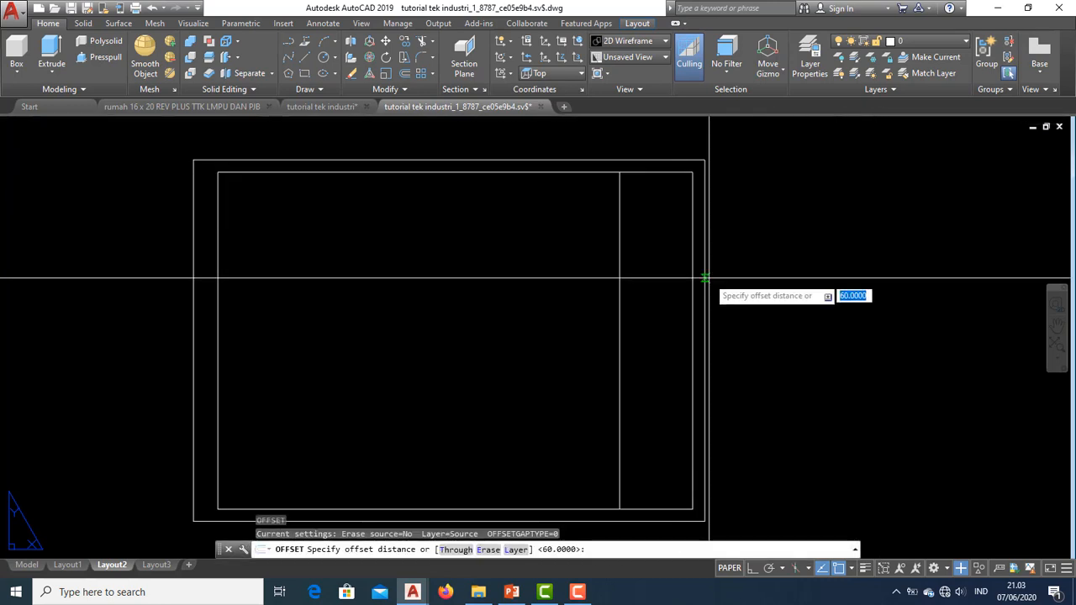
{"action": "type", "text": "15"}
{"action": "key", "text": "Return"}
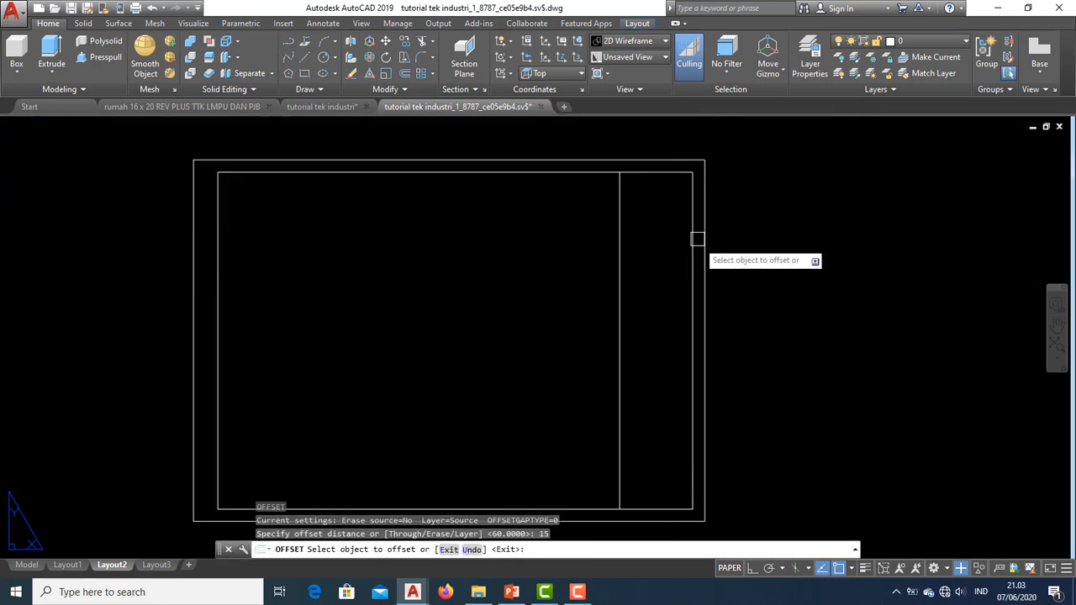
{"action": "left_click", "coordinate": [670, 170]}
{"action": "left_click", "coordinate": [653, 185]}
{"action": "scroll", "coordinate": [658, 252], "scroll_direction": "up", "scroll_amount": 3}
{"action": "key", "text": "Escape"}
{"action": "left_click", "coordinate": [661, 256]}
{"action": "scroll", "coordinate": [668, 235], "scroll_direction": "down", "scroll_amount": 2}
{"action": "key", "text": "Escape"}
{"action": "scroll", "coordinate": [707, 269], "scroll_direction": "down", "scroll_amount": 2}
{"action": "scroll", "coordinate": [682, 246], "scroll_direction": "up", "scroll_amount": 1}
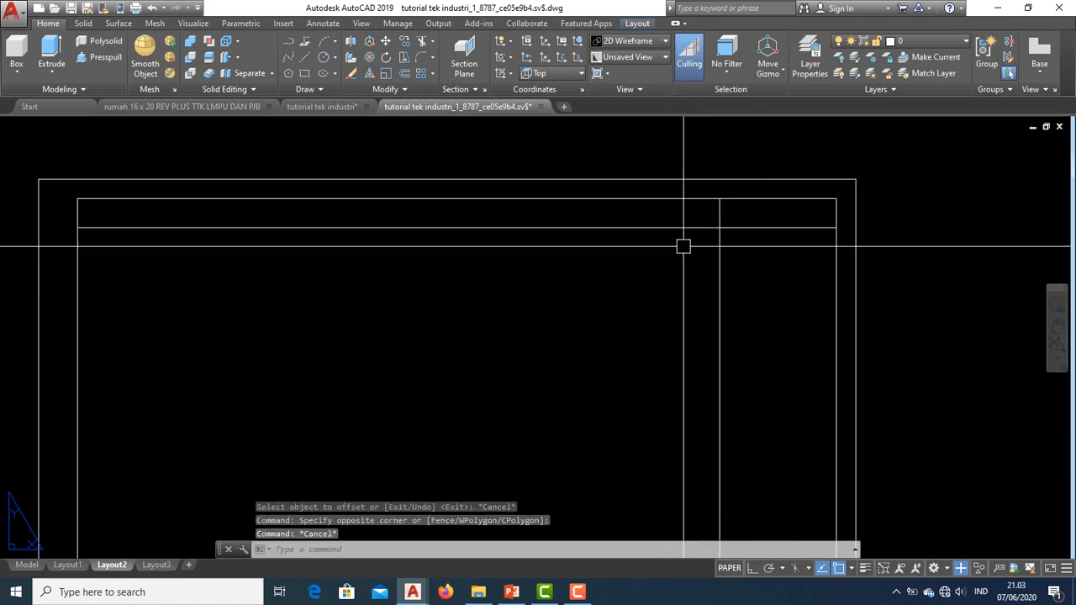
{"action": "key", "text": "Escape"}
Step: Trim the offset row line at the title block column's left edge, keeping only the part inside the column
{"action": "left_click", "coordinate": [771, 292]}
{"action": "left_click", "coordinate": [692, 281]}
{"action": "middle_click_drag", "start_coordinate": [781, 296], "coordinate": [751, 291]}
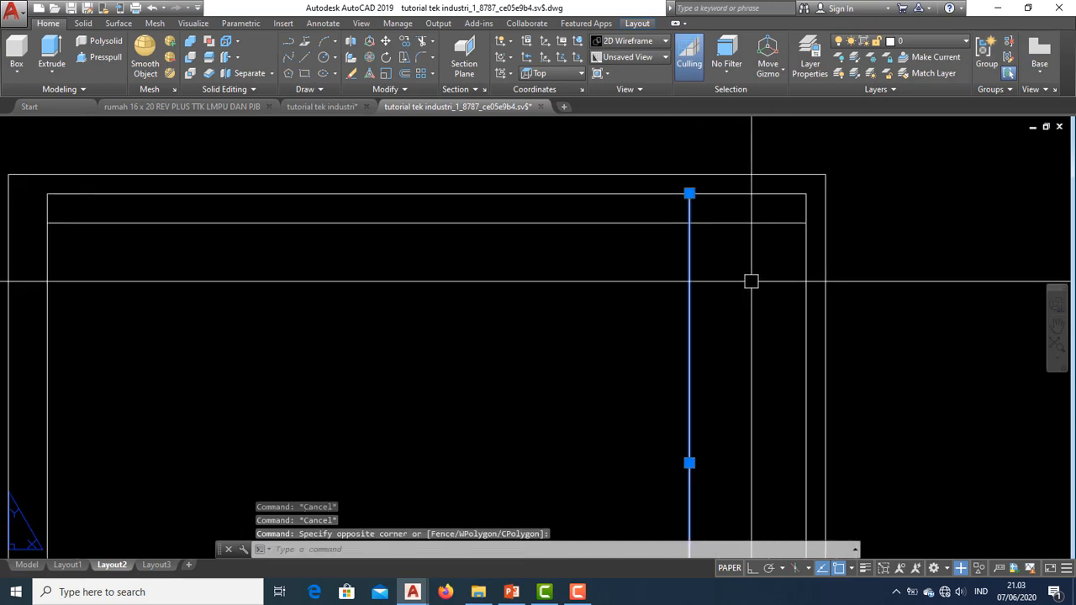
{"action": "type", "text": "tr"}
{"action": "key", "text": "Return"}
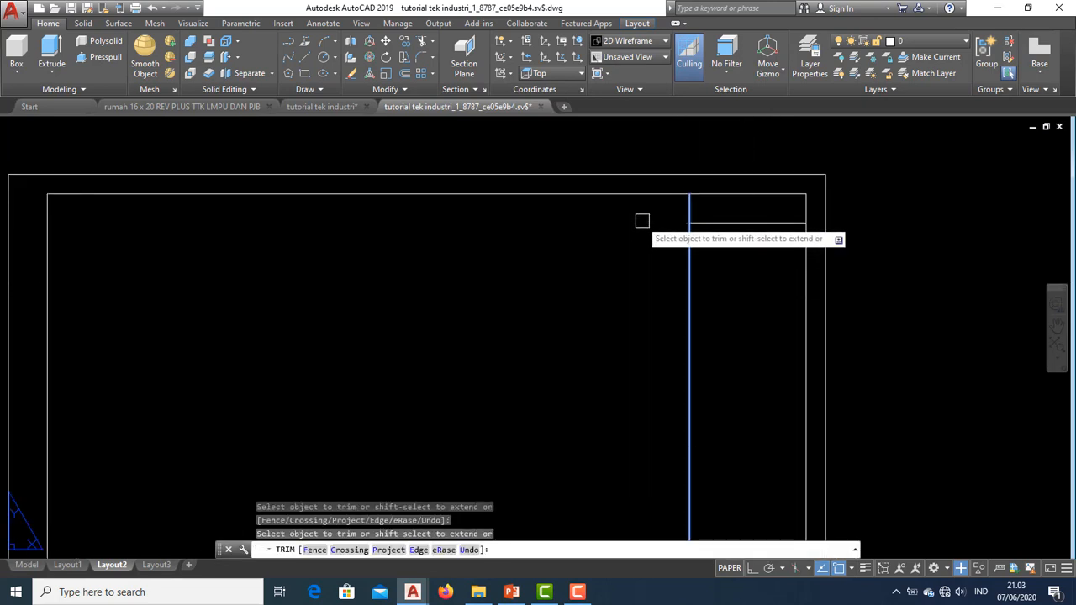
{"action": "key", "text": "Escape"}
{"action": "mouse_move", "coordinate": [863, 178]}
{"action": "middle_mouse_down"}
{"action": "mouse_move", "coordinate": [768, 198]}
{"action": "mouse_move", "coordinate": [812, 221]}
{"action": "mouse_move", "coordinate": [799, 211]}
{"action": "middle_mouse_up"}
{"action": "scroll", "coordinate": [790, 214], "scroll_direction": "up", "scroll_amount": 1}
{"action": "scroll", "coordinate": [762, 212], "scroll_direction": "down", "scroll_amount": 2}
{"action": "middle_click_drag", "start_coordinate": [713, 251], "coordinate": [719, 265]}
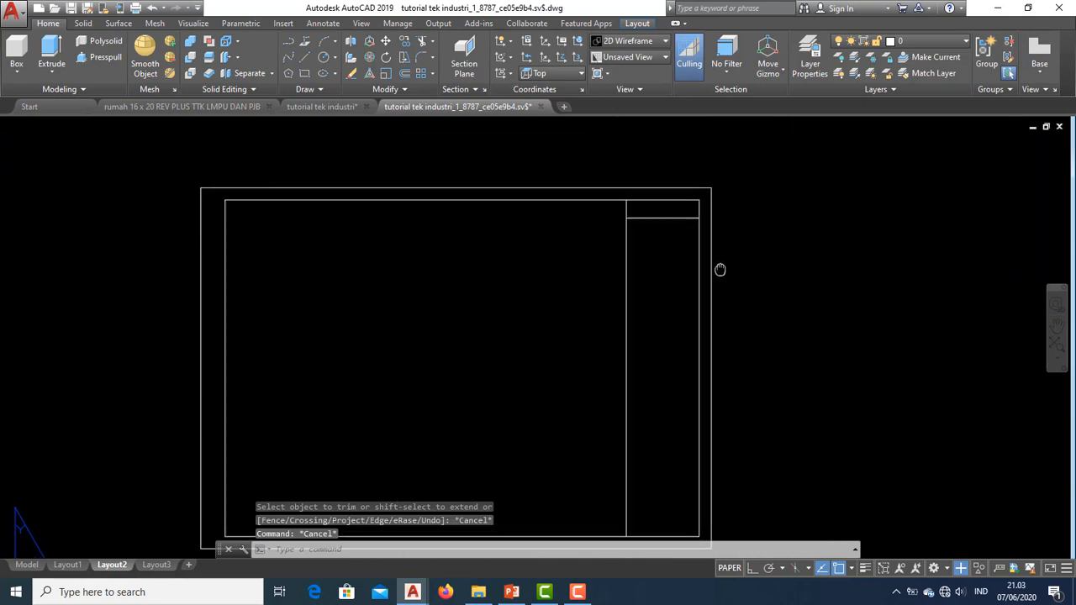
{"action": "scroll", "coordinate": [702, 231], "scroll_direction": "up", "scroll_amount": 2}
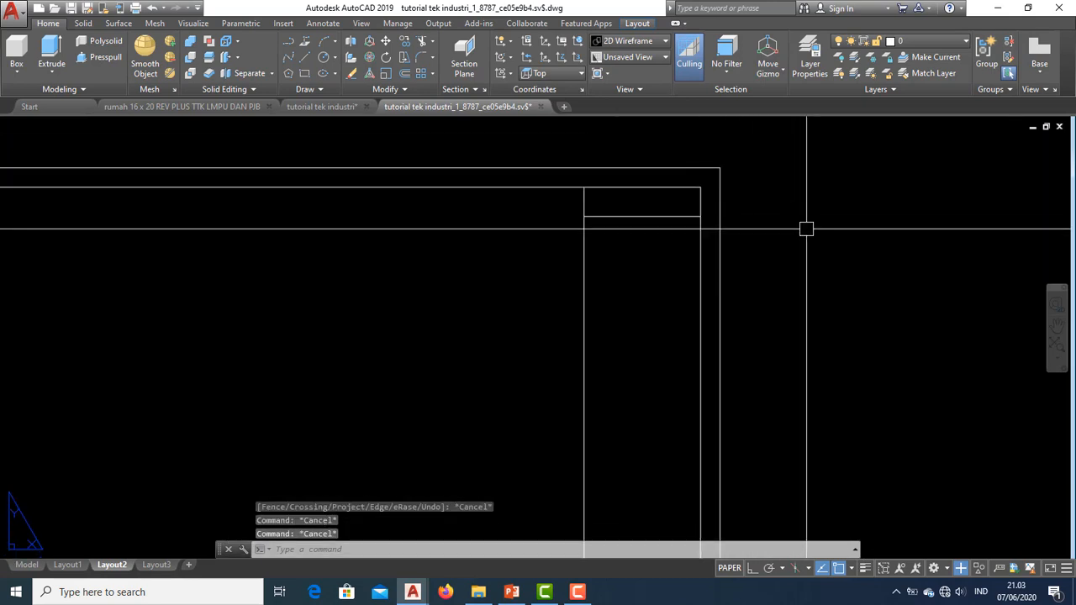
{"action": "type", "text": "o"}
{"action": "key", "text": "Return"}
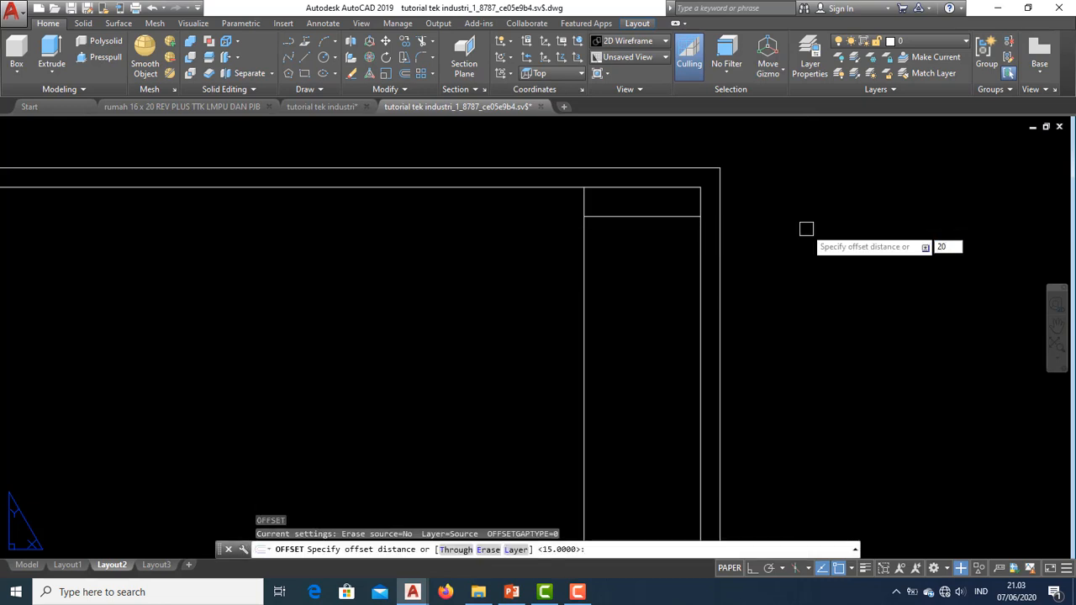
{"action": "key", "text": "Return"}
{"action": "middle_click_drag", "start_coordinate": [695, 223], "coordinate": [668, 236]}
{"action": "key", "text": "Escape"}
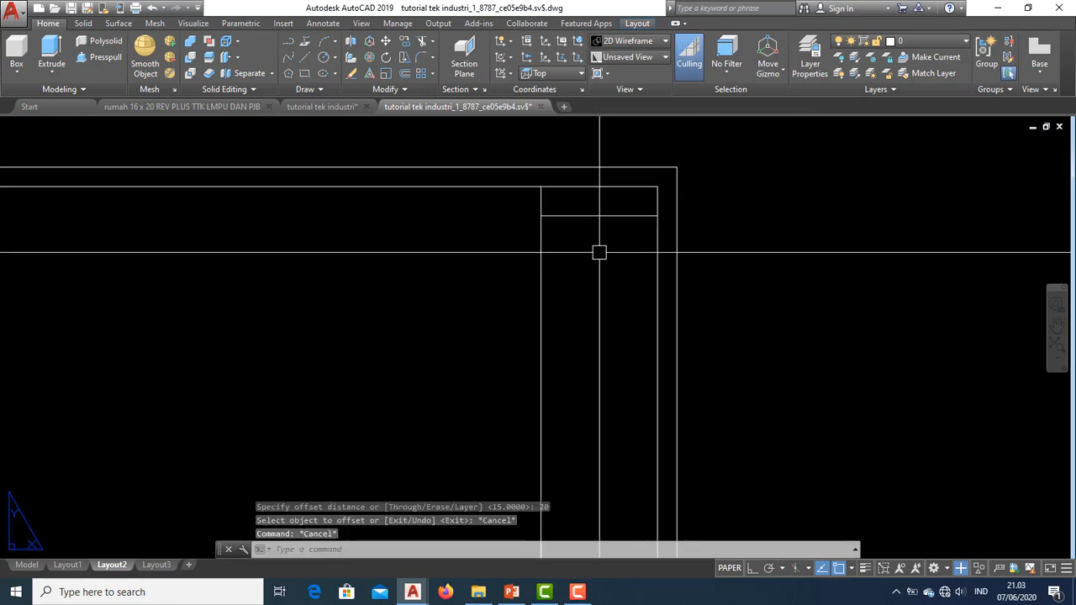
Step: Offset the title block's first row line 20 downward
{"action": "key", "text": "Return"}
{"action": "type", "text": "20"}
{"action": "key", "text": "Return"}
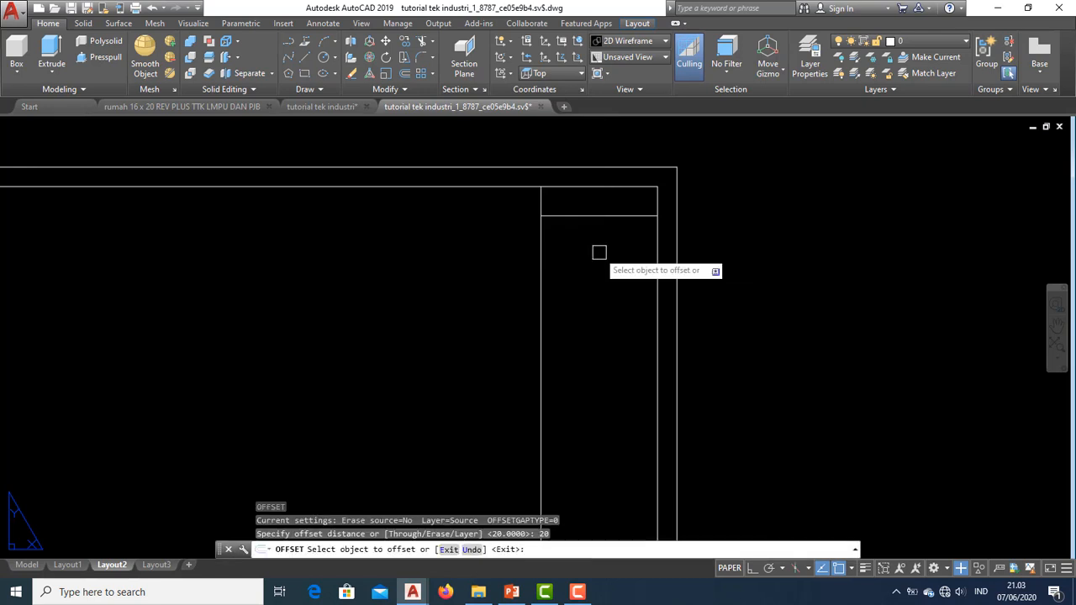
{"action": "left_click", "coordinate": [643, 216]}
{"action": "left_click", "coordinate": [629, 262]}
{"action": "middle_click_drag", "start_coordinate": [656, 277], "coordinate": [563, 304]}
{"action": "key", "text": "Escape"}
Step: Copy the two title block row lines downward three times, using the frame's top-right corner as base point and stacking the sets end to end
{"action": "left_click", "coordinate": [601, 283]}
{"action": "left_click", "coordinate": [560, 216]}
{"action": "type", "text": "c"}
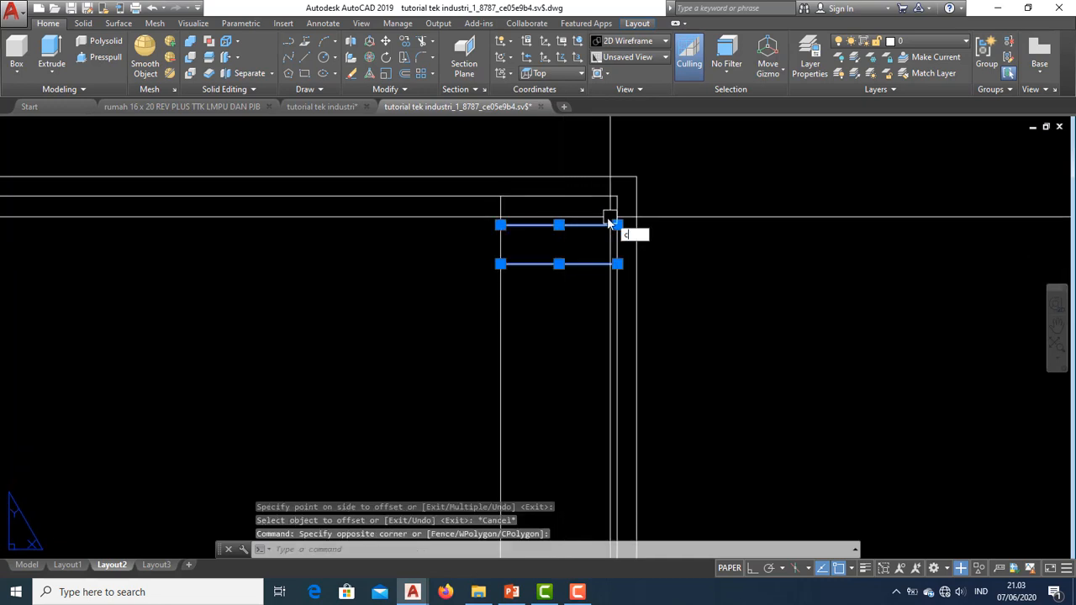
{"action": "type", "text": "o"}
{"action": "key", "text": "Return"}
{"action": "left_click", "coordinate": [617, 195]}
{"action": "left_click", "coordinate": [622, 262]}
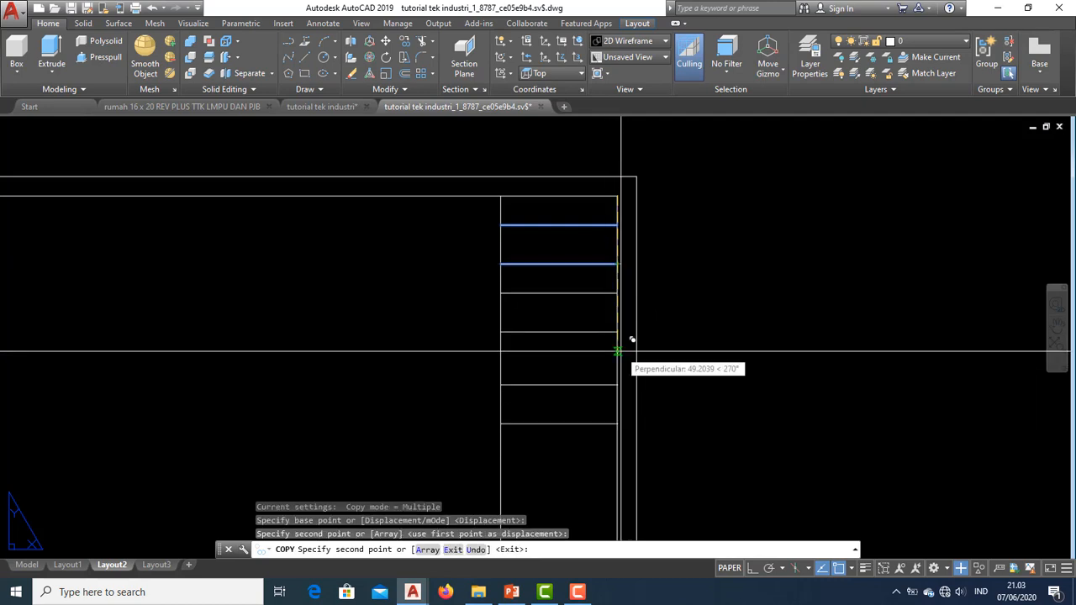
{"action": "left_click", "coordinate": [618, 333]}
{"action": "middle_click_drag", "start_coordinate": [634, 391], "coordinate": [664, 270]}
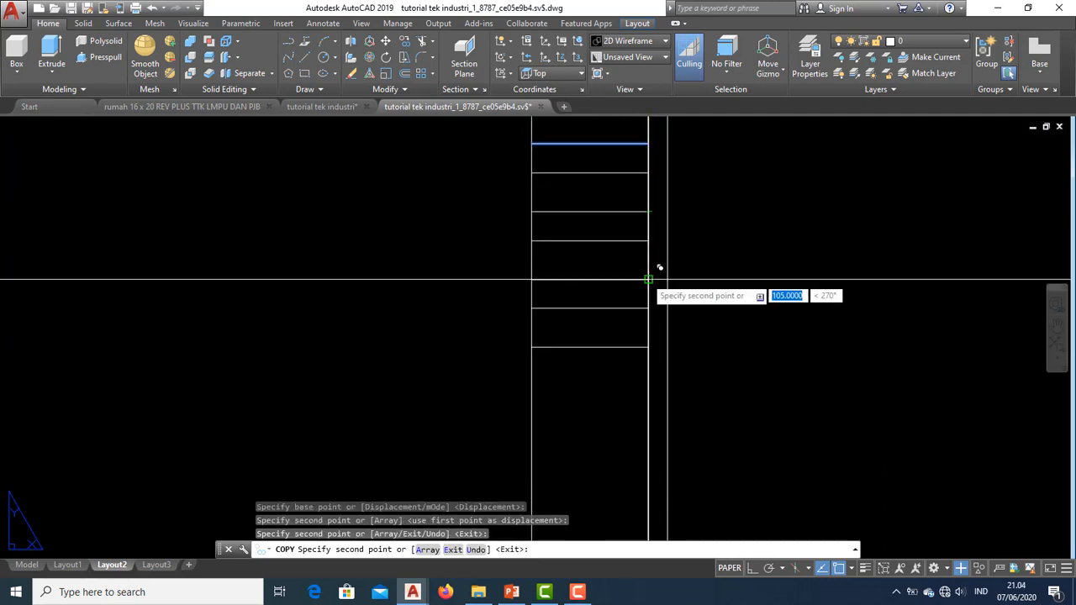
{"action": "left_click", "coordinate": [648, 363]}
{"action": "key", "text": "Escape"}
{"action": "mouse_move", "coordinate": [670, 363]}
{"action": "middle_mouse_down"}
{"action": "mouse_move", "coordinate": [639, 362]}
{"action": "mouse_move", "coordinate": [591, 398]}
{"action": "middle_mouse_up"}
{"action": "scroll", "coordinate": [580, 378], "scroll_direction": "up", "scroll_amount": 2}
{"action": "middle_click_drag", "start_coordinate": [575, 262], "coordinate": [572, 312]}
{"action": "scroll", "coordinate": [562, 281], "scroll_direction": "down", "scroll_amount": 2}
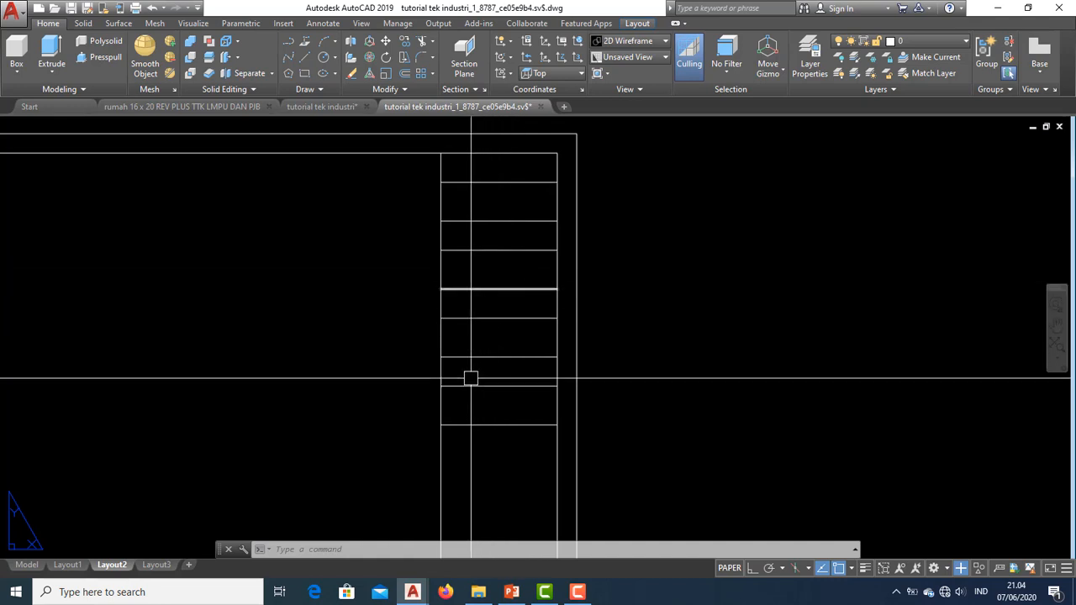
Step: Copy the lowest three title block row lines downward twice, stacking each set from the right end of the previous set's last line
{"action": "middle_click_drag", "start_coordinate": [514, 460], "coordinate": [539, 402]}
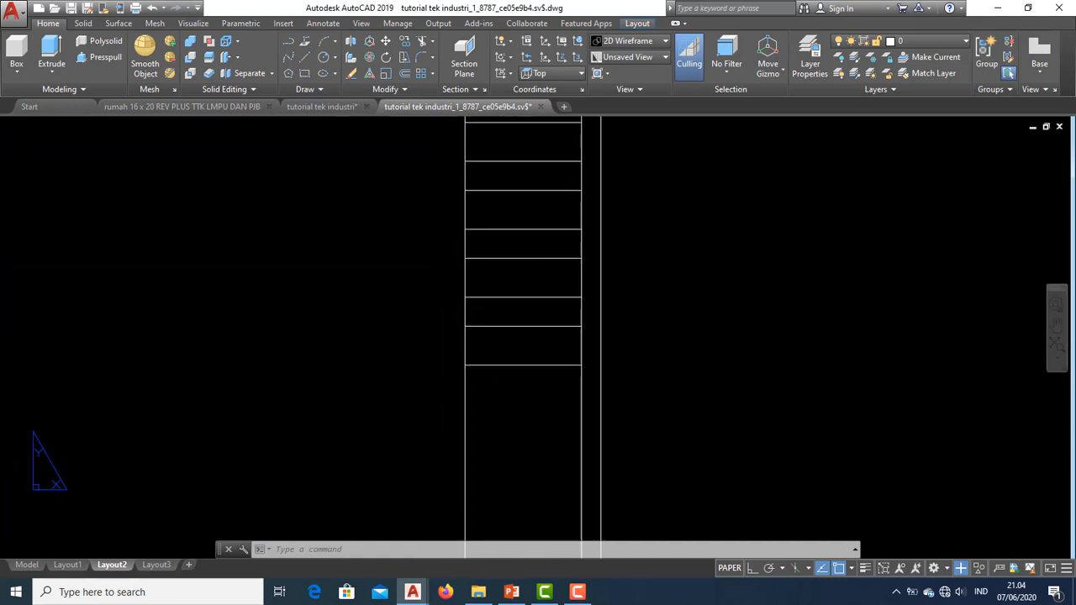
{"action": "scroll", "coordinate": [631, 336], "scroll_direction": "down", "scroll_amount": 2}
{"action": "middle_click_drag", "start_coordinate": [631, 336], "coordinate": [609, 366]}
{"action": "scroll", "coordinate": [545, 150], "scroll_direction": "up", "scroll_amount": 4}
{"action": "scroll", "coordinate": [625, 229], "scroll_direction": "down", "scroll_amount": 4}
{"action": "scroll", "coordinate": [644, 322], "scroll_direction": "down", "scroll_amount": 2}
{"action": "scroll", "coordinate": [708, 243], "scroll_direction": "up", "scroll_amount": 5}
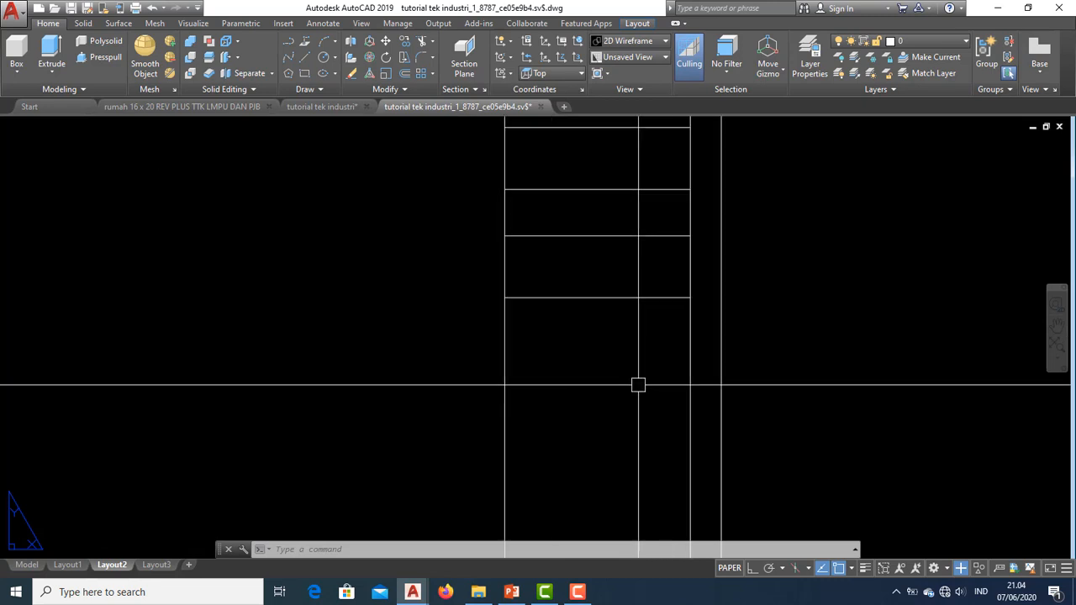
{"action": "left_click", "coordinate": [644, 367]}
{"action": "left_click", "coordinate": [566, 166]}
{"action": "middle_click_drag", "start_coordinate": [677, 266], "coordinate": [641, 257]}
{"action": "type", "text": "o"}
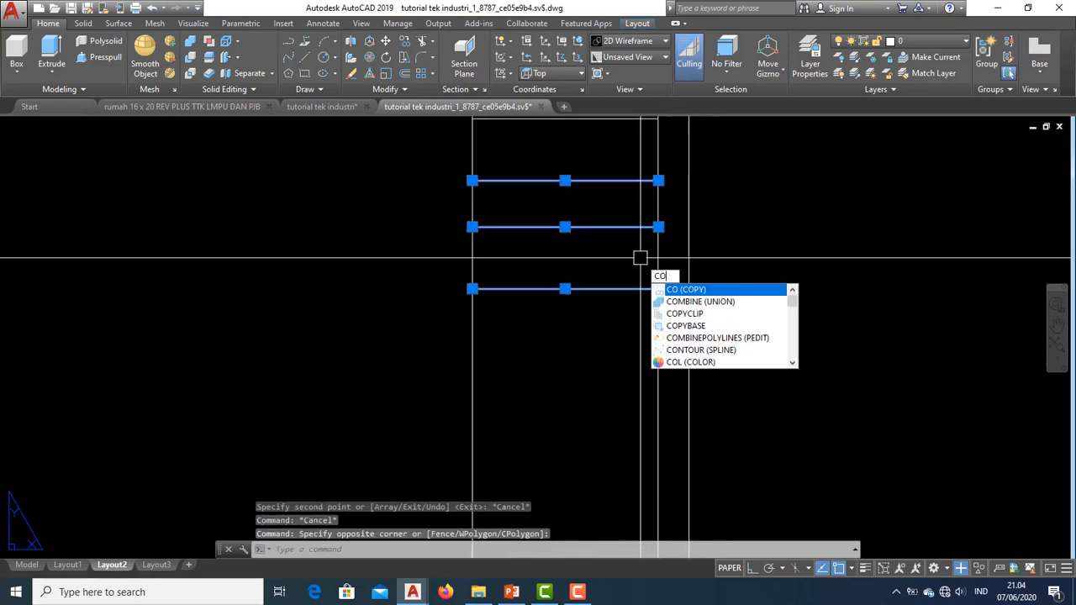
{"action": "key", "text": "Return"}
{"action": "left_click", "coordinate": [658, 181]}
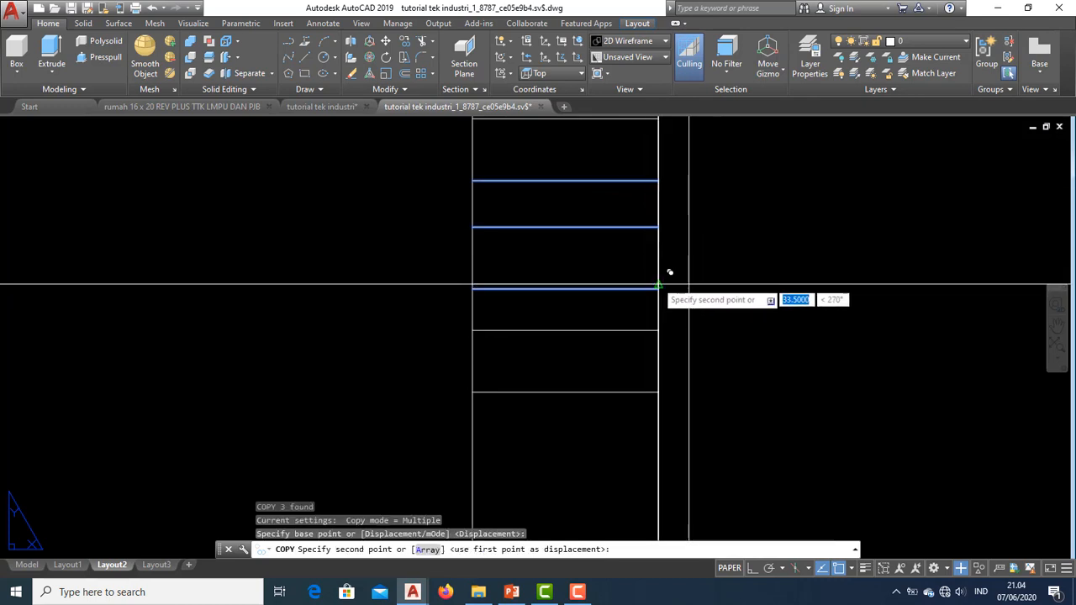
{"action": "left_click", "coordinate": [659, 289]}
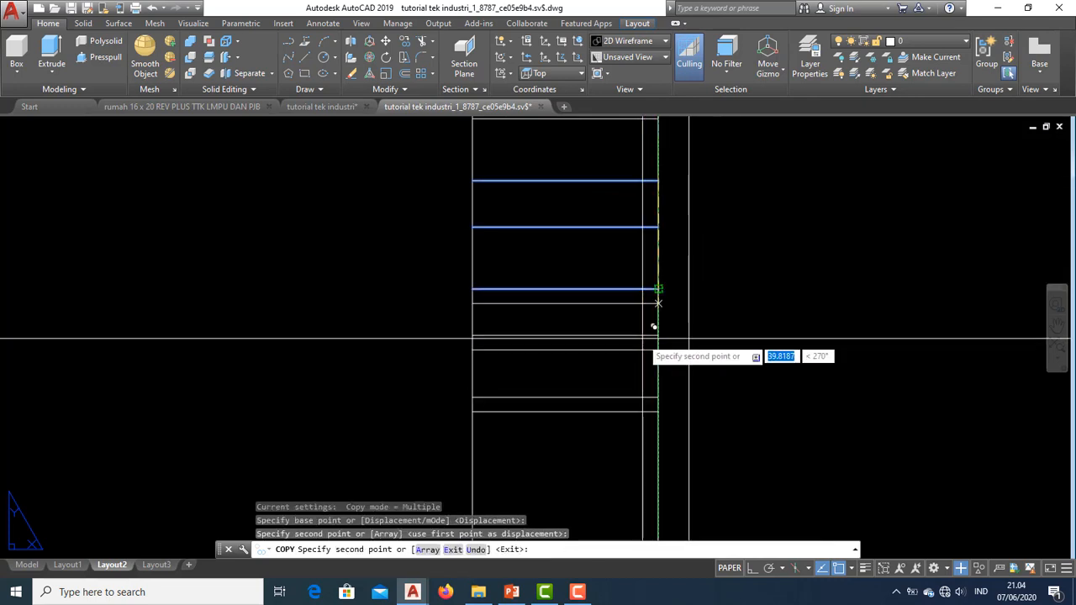
{"action": "left_click", "coordinate": [659, 396]}
{"action": "mouse_move", "coordinate": [659, 396]}
{"action": "middle_mouse_down"}
{"action": "mouse_move", "coordinate": [710, 256]}
{"action": "mouse_move", "coordinate": [702, 249]}
{"action": "middle_mouse_up"}
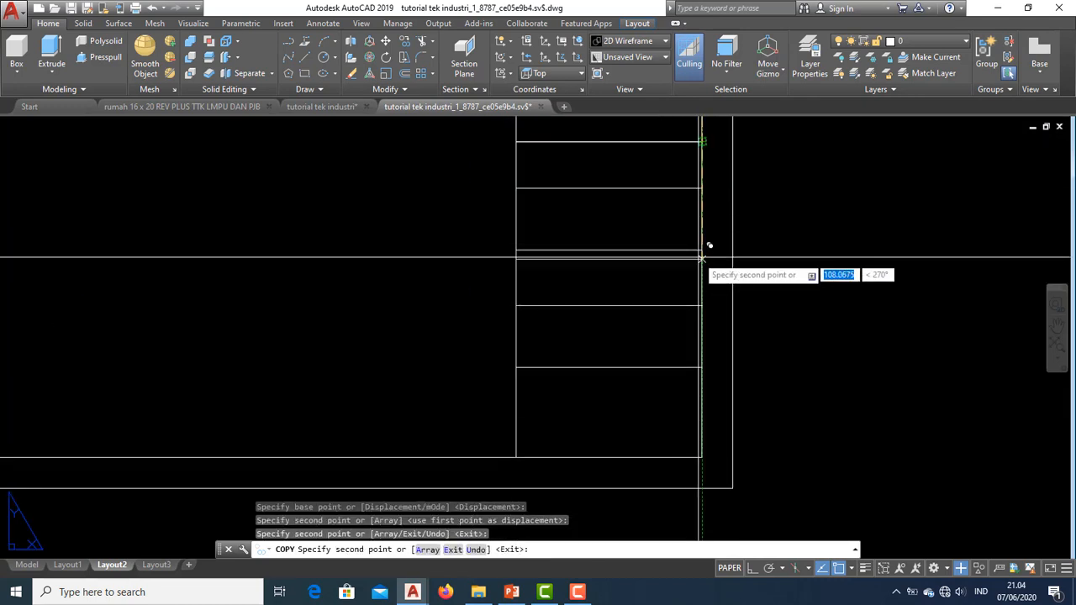
{"action": "key", "text": "Escape"}
{"action": "scroll", "coordinate": [730, 360], "scroll_direction": "down", "scroll_amount": 4}
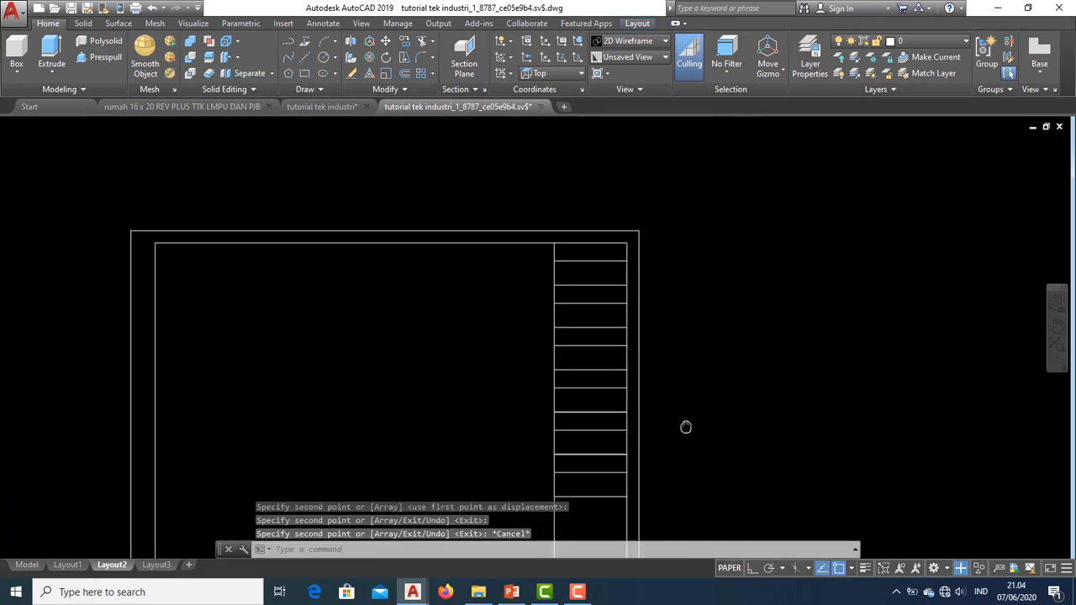
Step: Add multiline text inside the drawing frame with NAMA on the first line and the person's full name below it
{"action": "scroll", "coordinate": [610, 284], "scroll_direction": "down", "scroll_amount": 4}
{"action": "scroll", "coordinate": [639, 241], "scroll_direction": "up", "scroll_amount": 4}
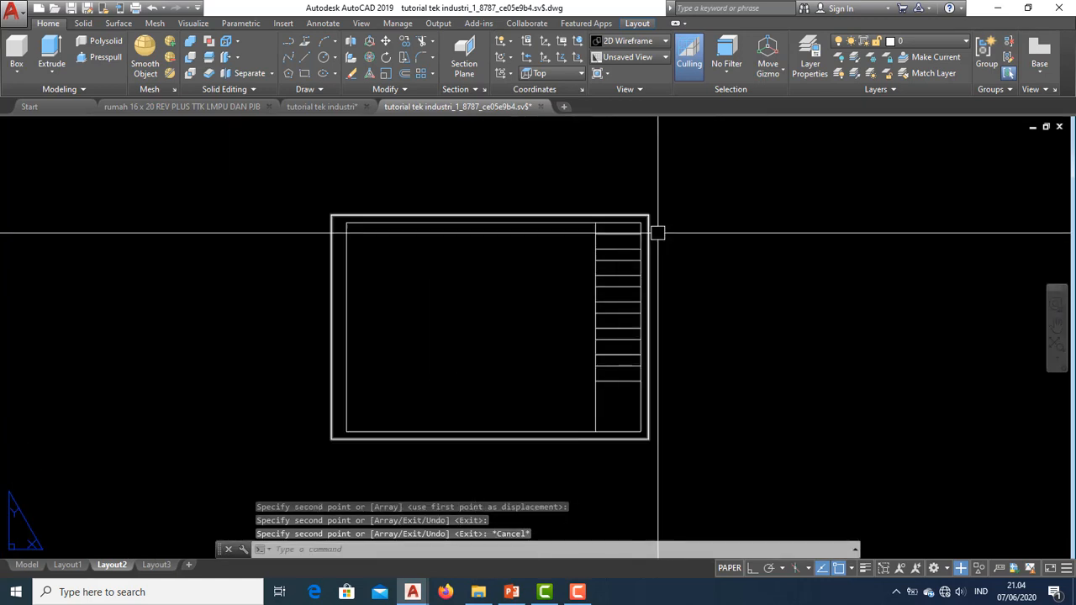
{"action": "middle_click_drag", "start_coordinate": [673, 283], "coordinate": [679, 244]}
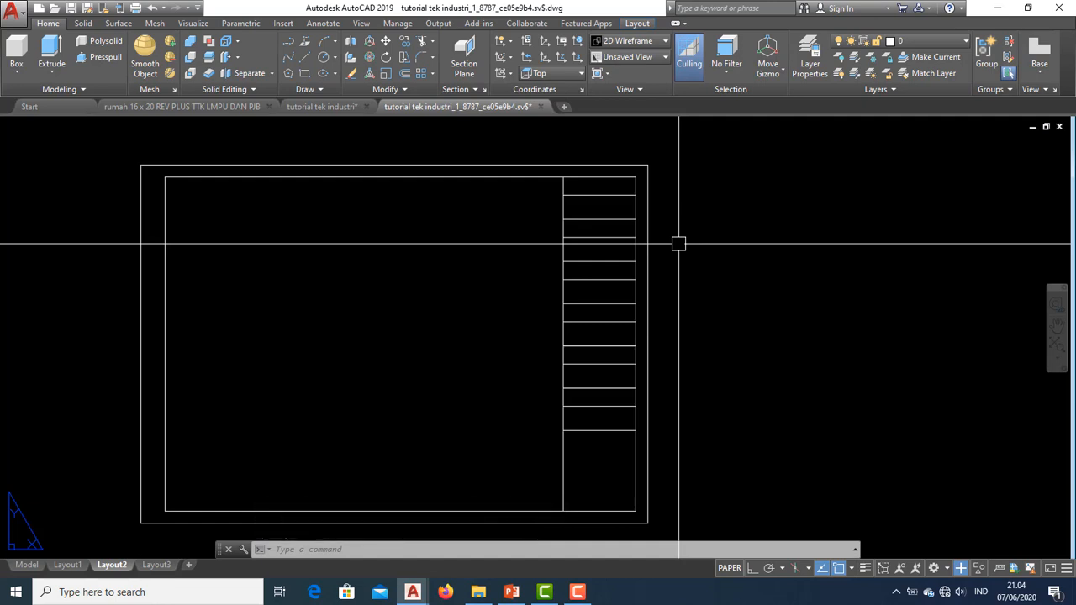
{"action": "scroll", "coordinate": [651, 245], "scroll_direction": "down", "scroll_amount": 4}
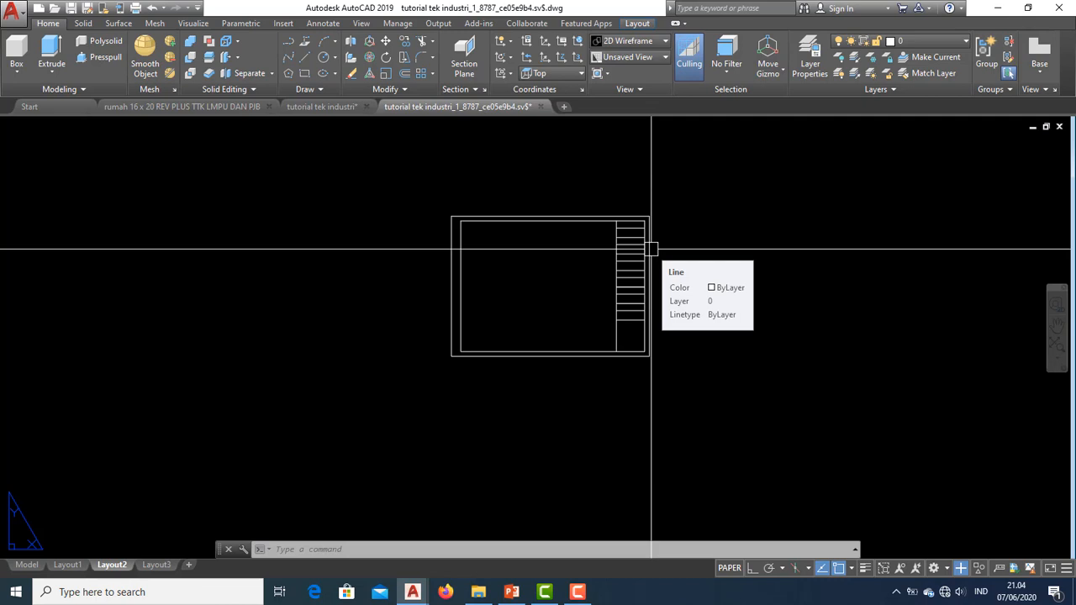
{"action": "scroll", "coordinate": [613, 272], "scroll_direction": "up", "scroll_amount": 8}
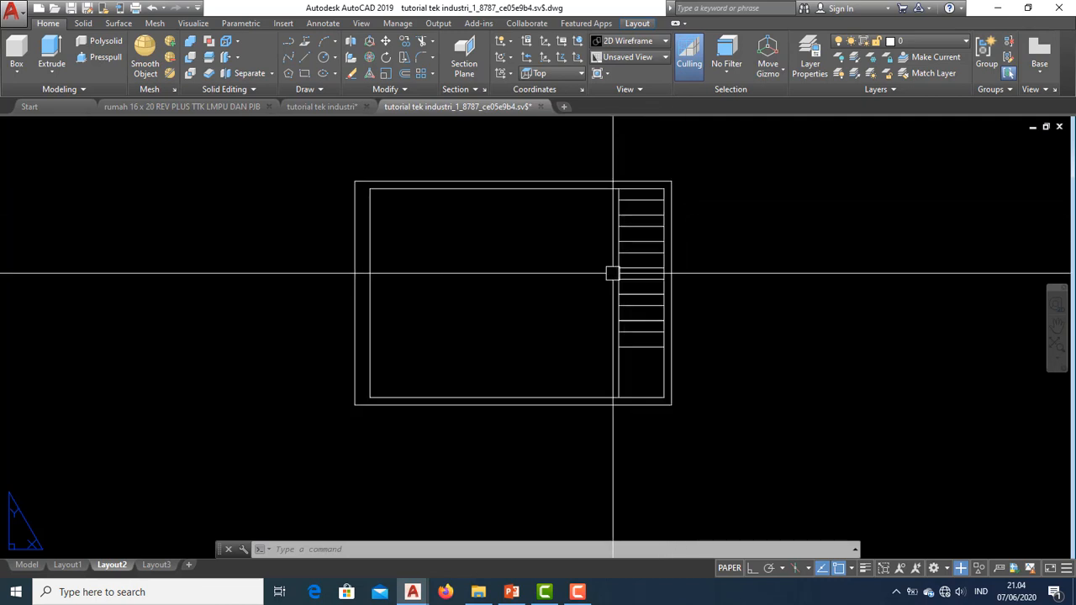
{"action": "middle_click_drag", "start_coordinate": [608, 218], "coordinate": [607, 196]}
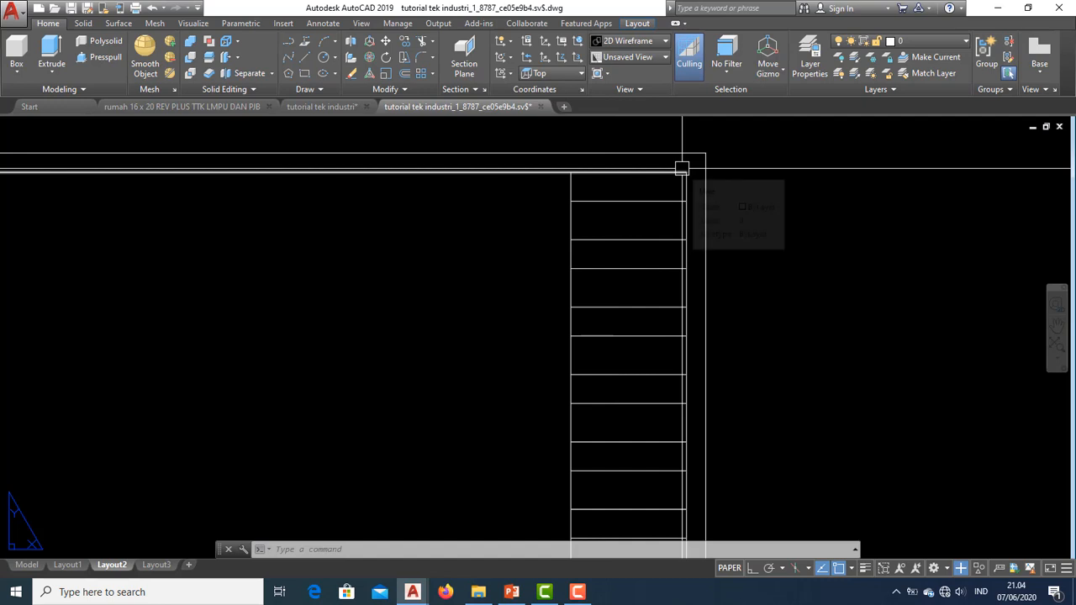
{"action": "left_click", "coordinate": [321, 24]}
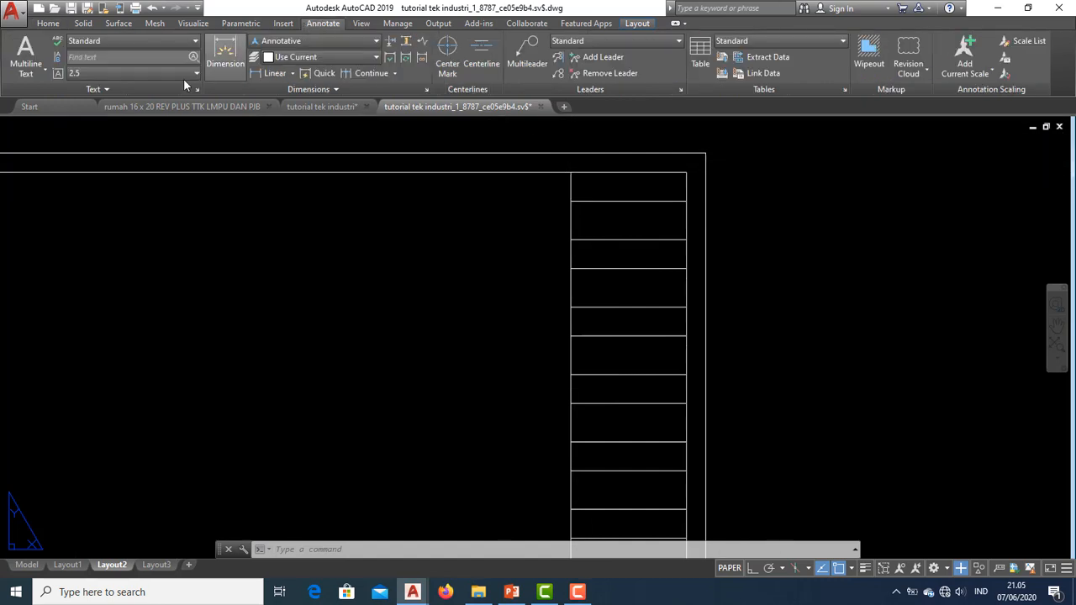
{"action": "left_click", "coordinate": [32, 74]}
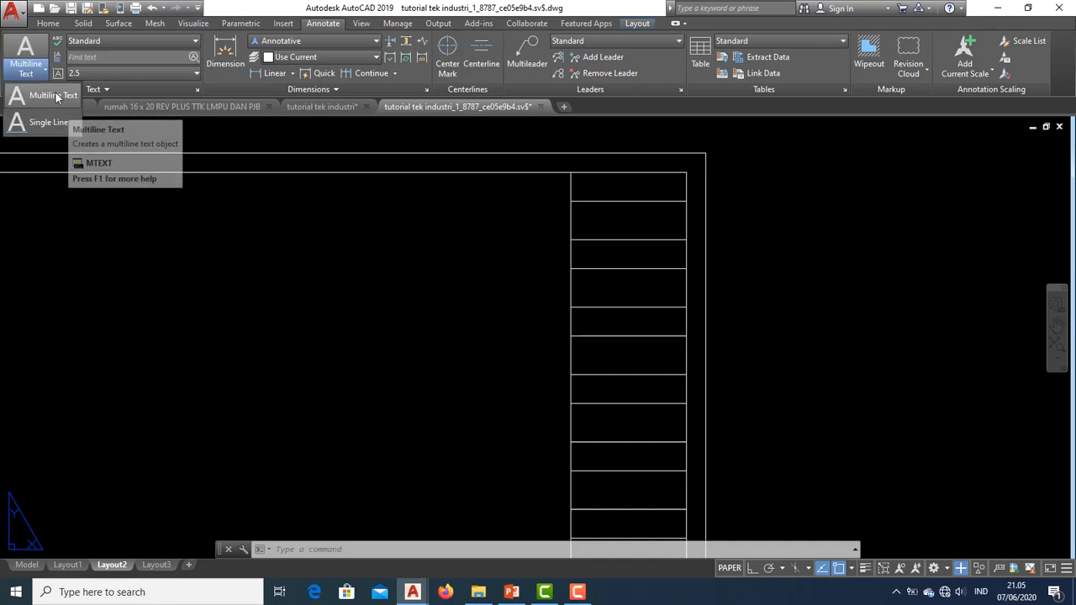
{"action": "left_click", "coordinate": [58, 97]}
{"action": "left_click", "coordinate": [224, 251]}
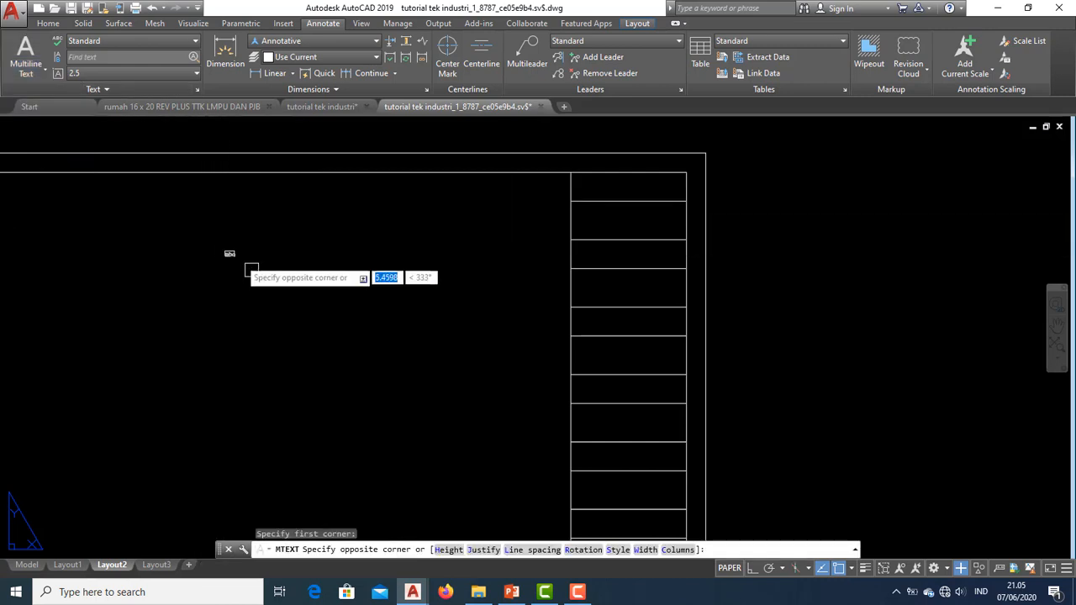
{"action": "left_click", "coordinate": [426, 315]}
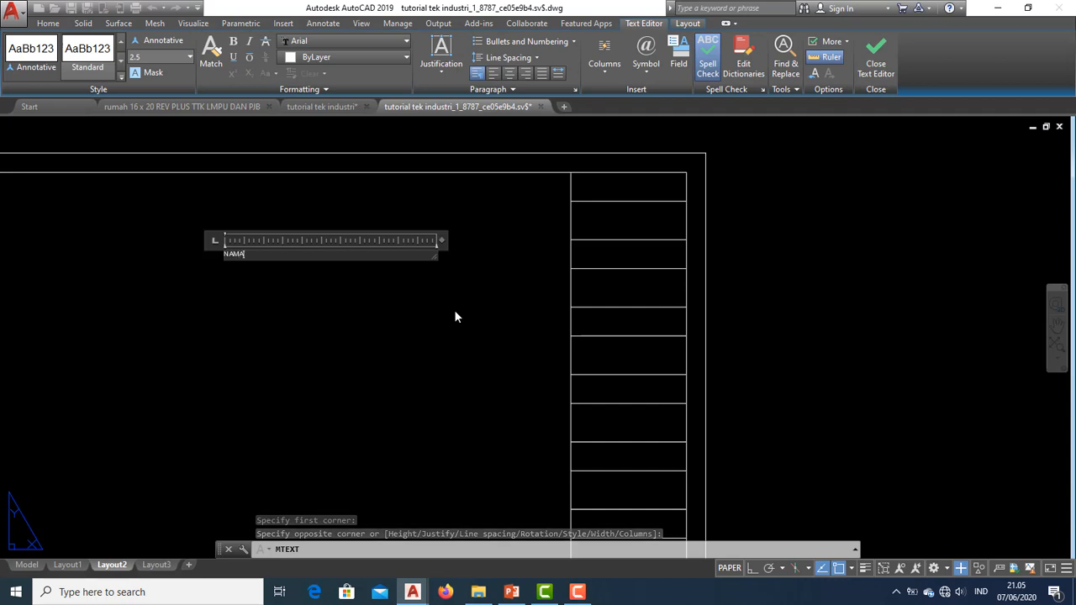
{"action": "key", "text": "Return"}
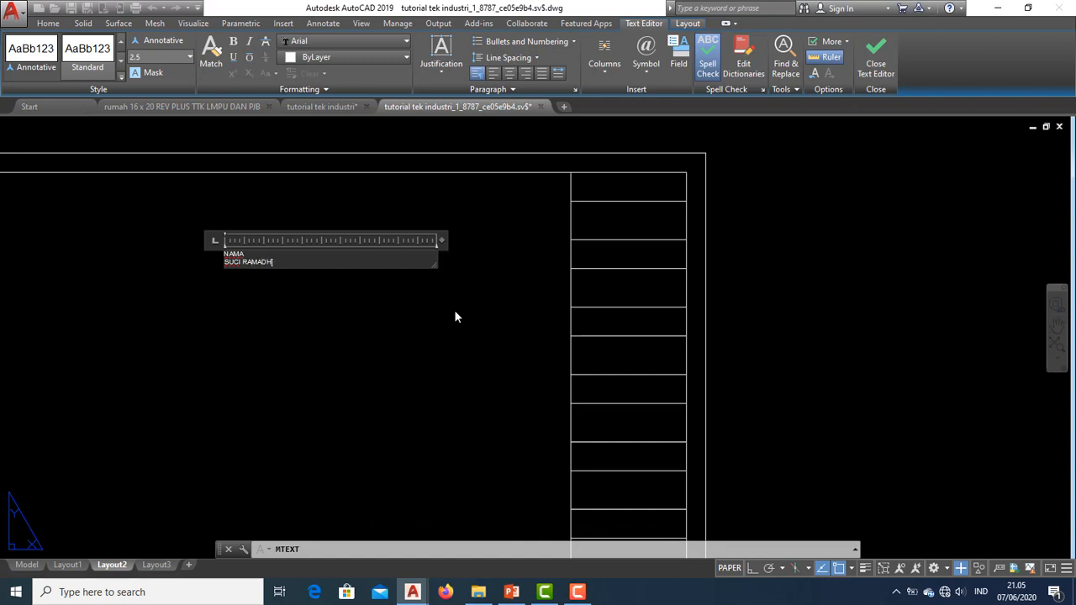
{"action": "left_click", "coordinate": [399, 374]}
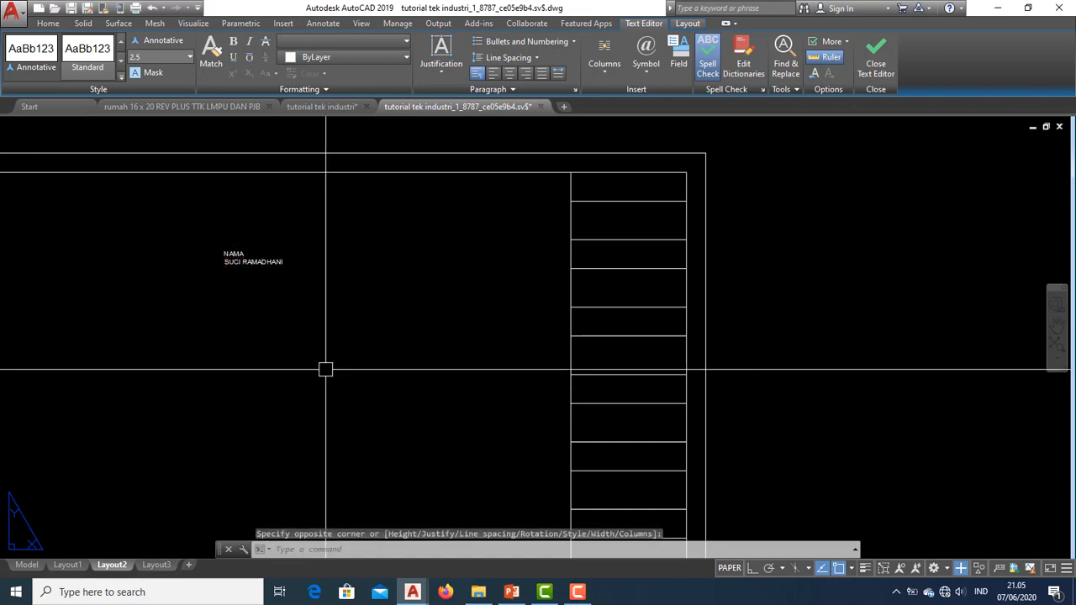
Step: Place the single-line text NAMA outside the sheet, beside its title block side, about 213 high with a rotation angle of 0
{"action": "scroll", "coordinate": [318, 261], "scroll_direction": "down", "scroll_amount": 4}
{"action": "middle_click_drag", "start_coordinate": [341, 276], "coordinate": [306, 257]}
{"action": "scroll", "coordinate": [189, 141], "scroll_direction": "up", "scroll_amount": 2}
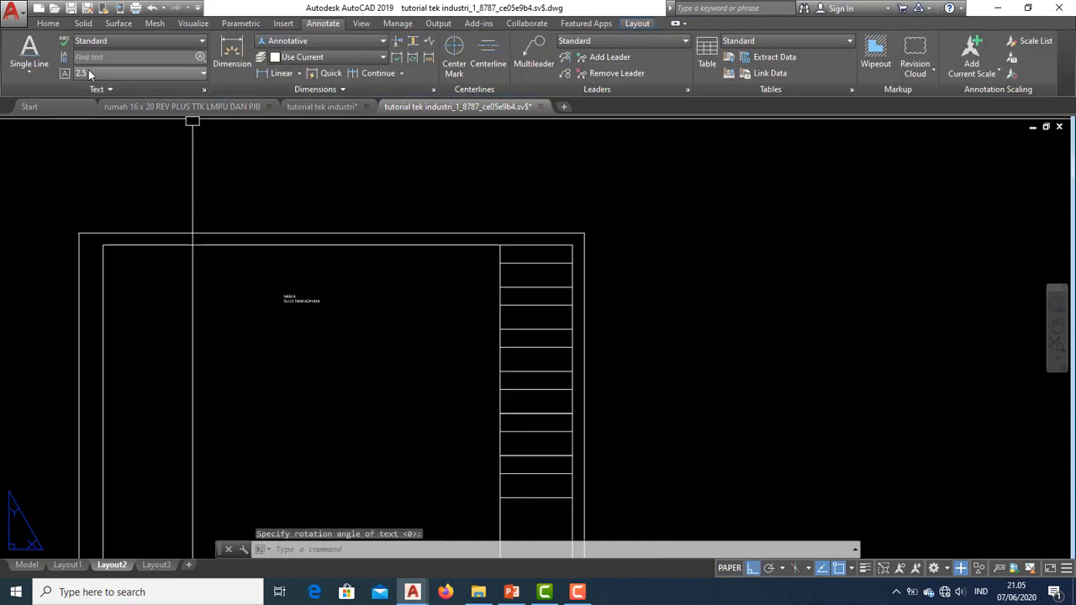
{"action": "left_click", "coordinate": [29, 50]}
{"action": "scroll", "coordinate": [201, 278], "scroll_direction": "down", "scroll_amount": 1}
{"action": "left_click", "coordinate": [259, 294]}
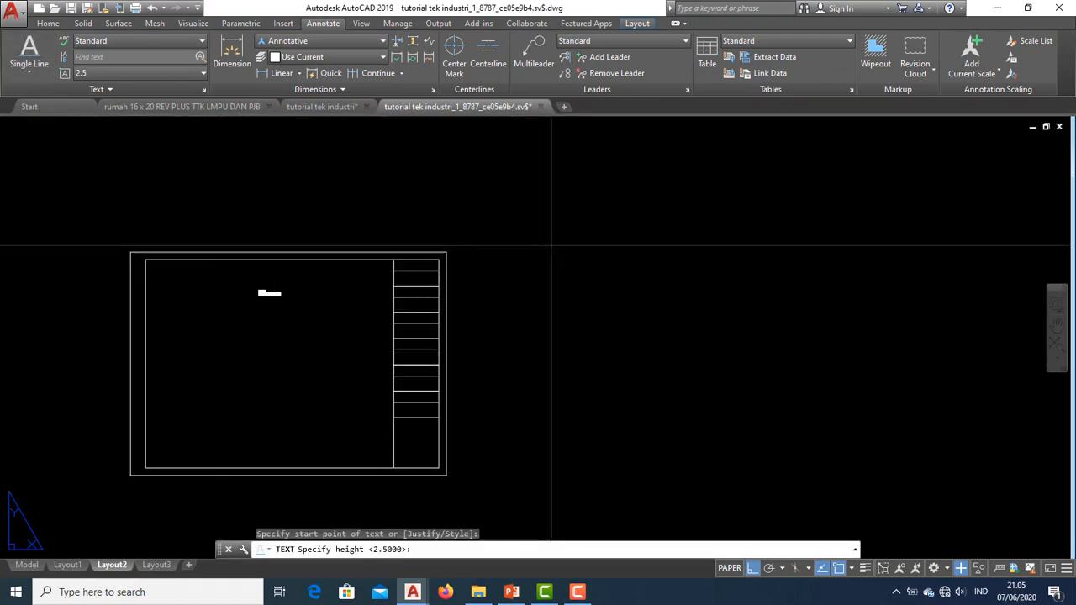
{"action": "key", "text": "Return"}
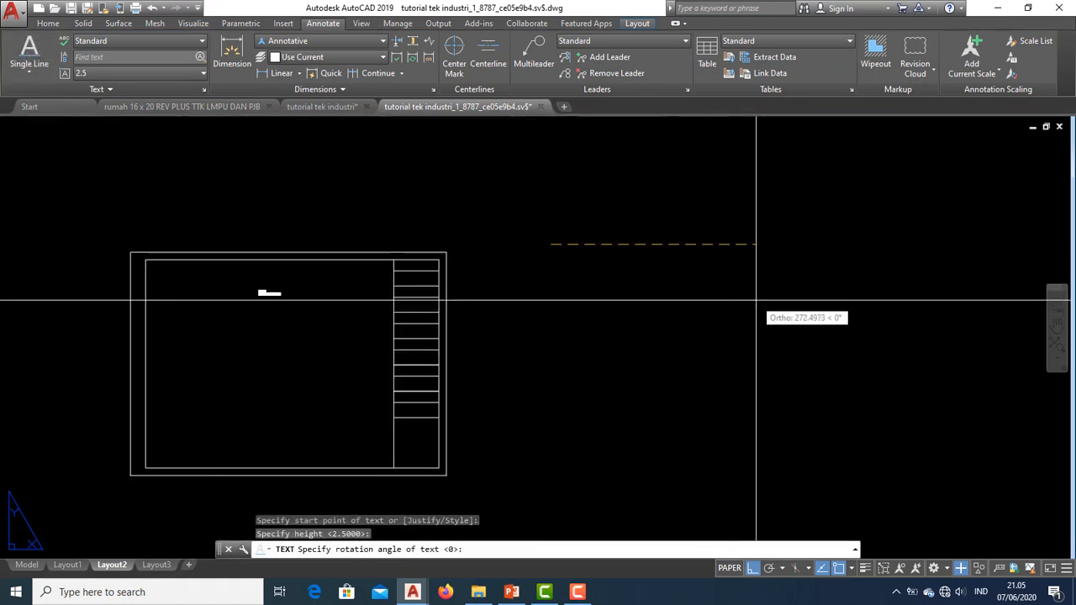
{"action": "key", "text": "Return"}
{"action": "type", "text": "NAMA"}
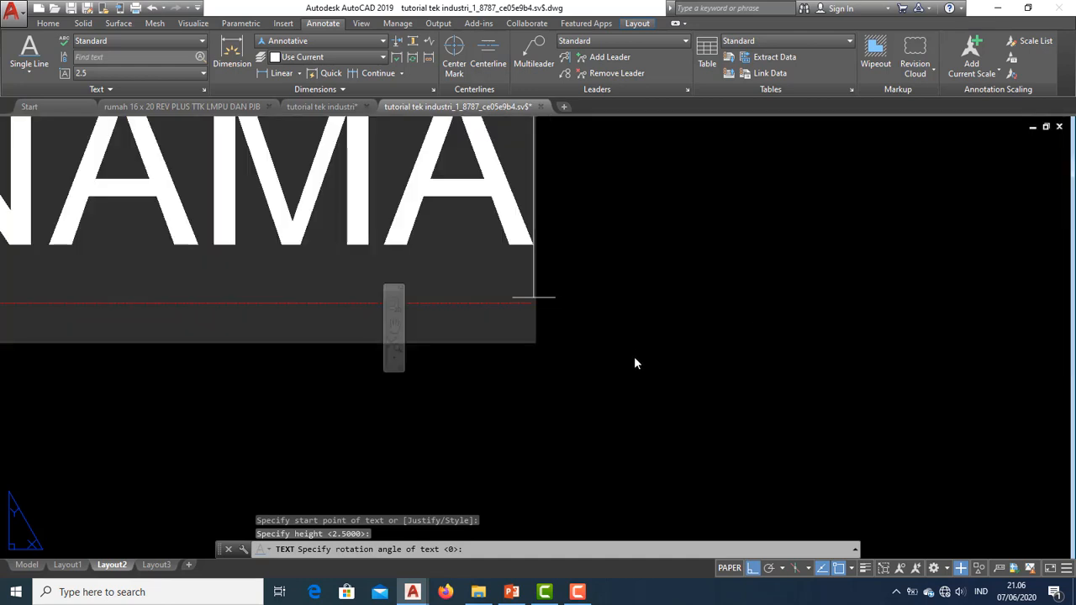
{"action": "key", "text": "Return"}
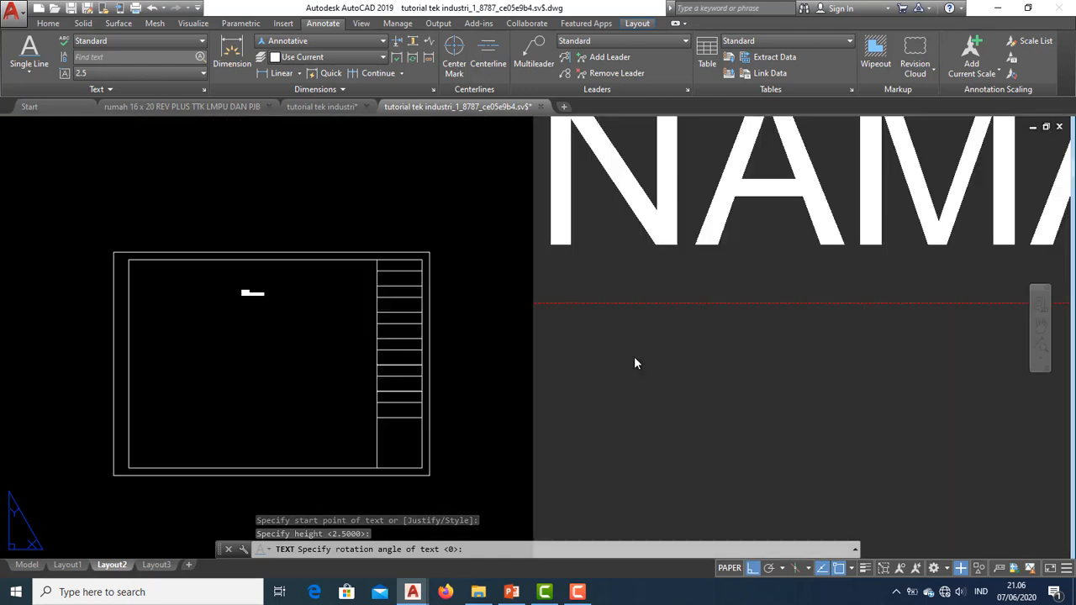
{"action": "scroll", "coordinate": [431, 326], "scroll_direction": "down", "scroll_amount": 8}
{"action": "key", "text": "Escape"}
{"action": "key", "text": "Escape"}
Step: Edit the large NAMA text and append a backslash at its end
{"action": "scroll", "coordinate": [649, 304], "scroll_direction": "up", "scroll_amount": 4}
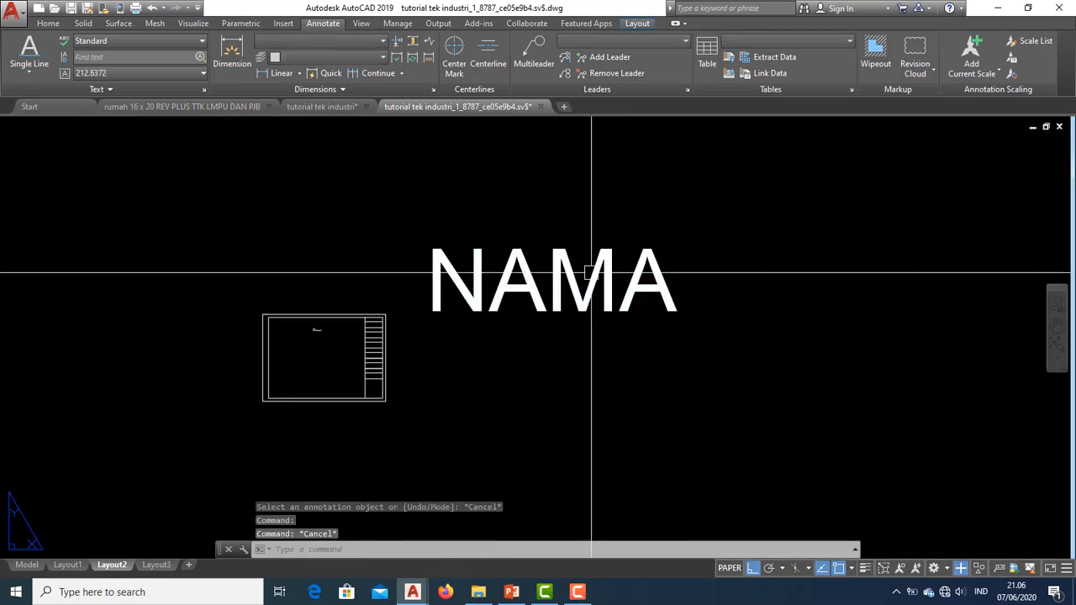
{"action": "left_click", "coordinate": [609, 278]}
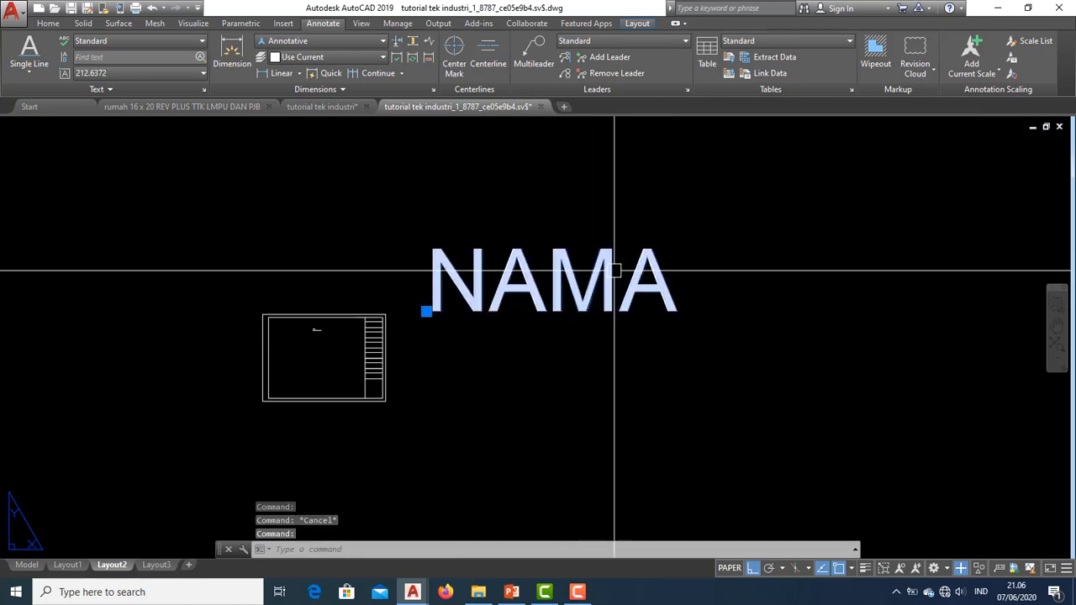
{"action": "key", "text": "Escape"}
{"action": "scroll", "coordinate": [596, 283], "scroll_direction": "up", "scroll_amount": 2}
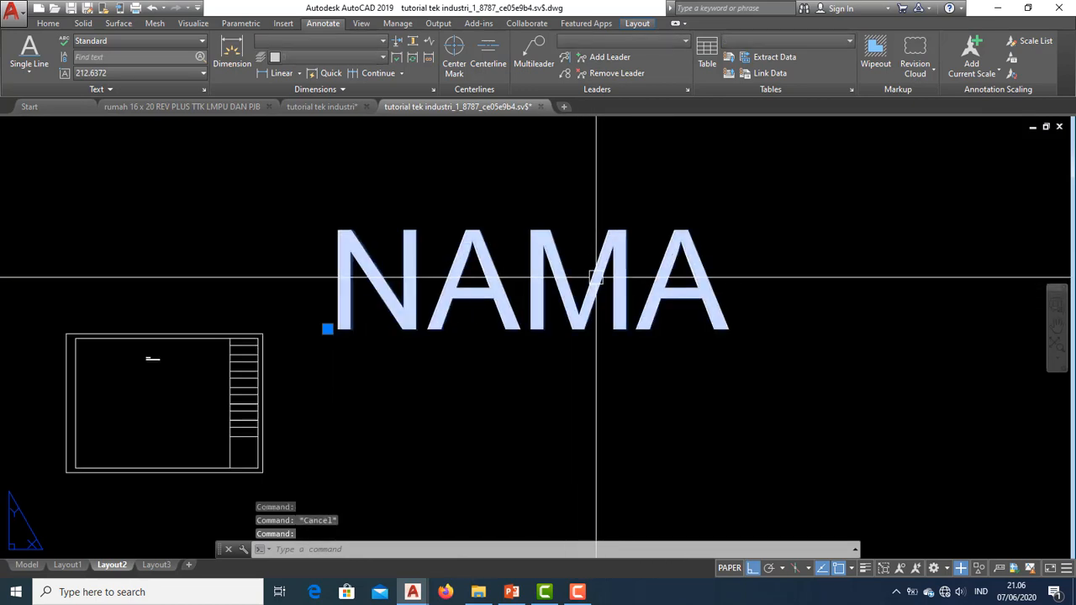
{"action": "double_click", "coordinate": [679, 270]}
{"action": "left_click", "coordinate": [726, 285]}
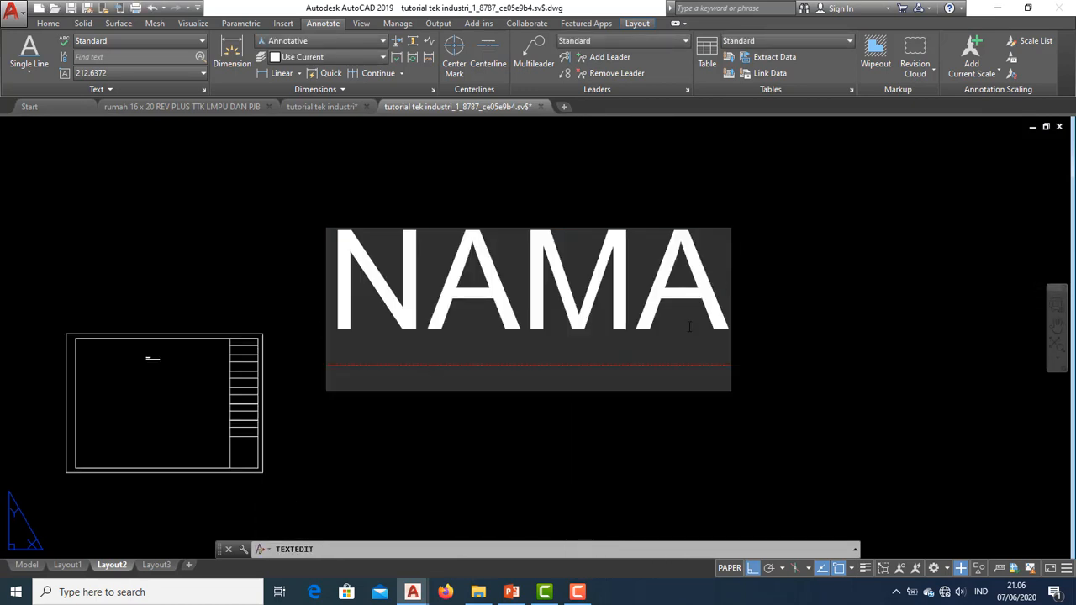
{"action": "type", "text": "\\"}
{"action": "key", "text": "Return"}
{"action": "key", "text": "Escape"}
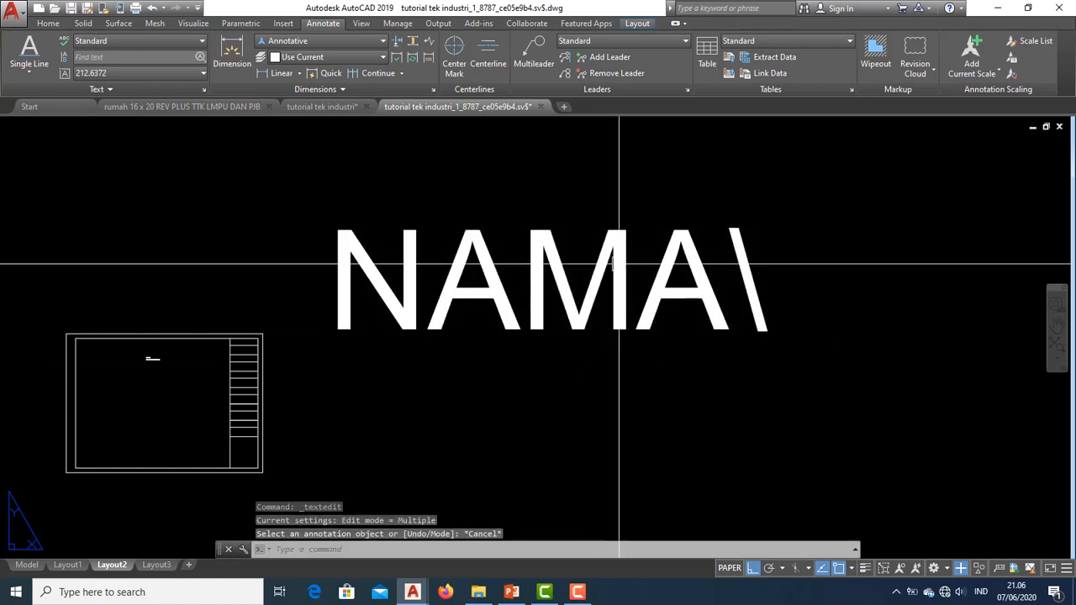
Step: Remove the backslash from the end of the large NAMA text
{"action": "double_click", "coordinate": [480, 284]}
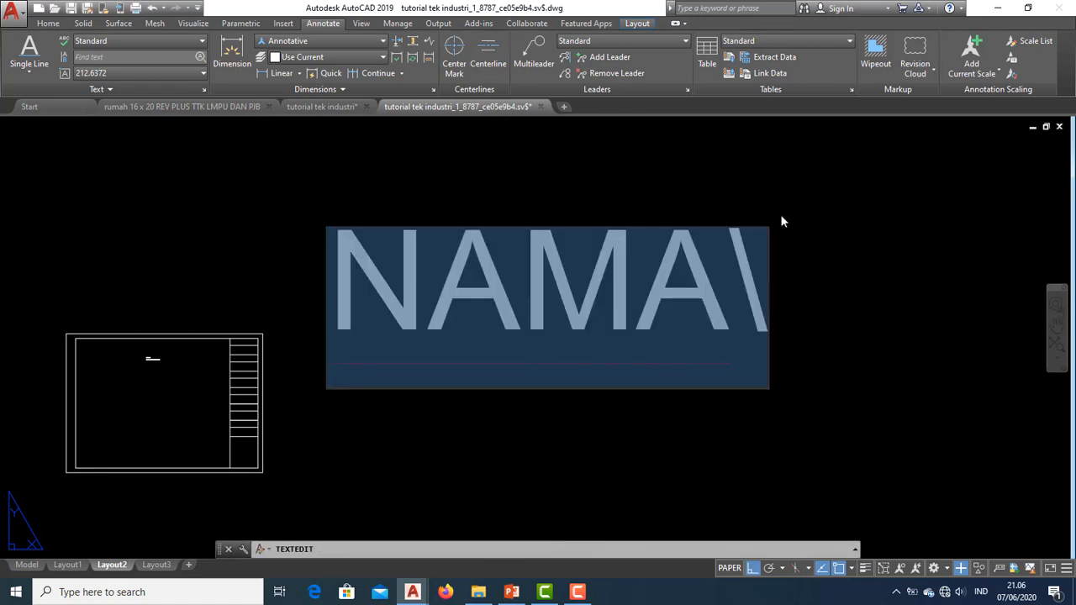
{"action": "left_click", "coordinate": [765, 252]}
{"action": "key", "text": "BackSpace"}
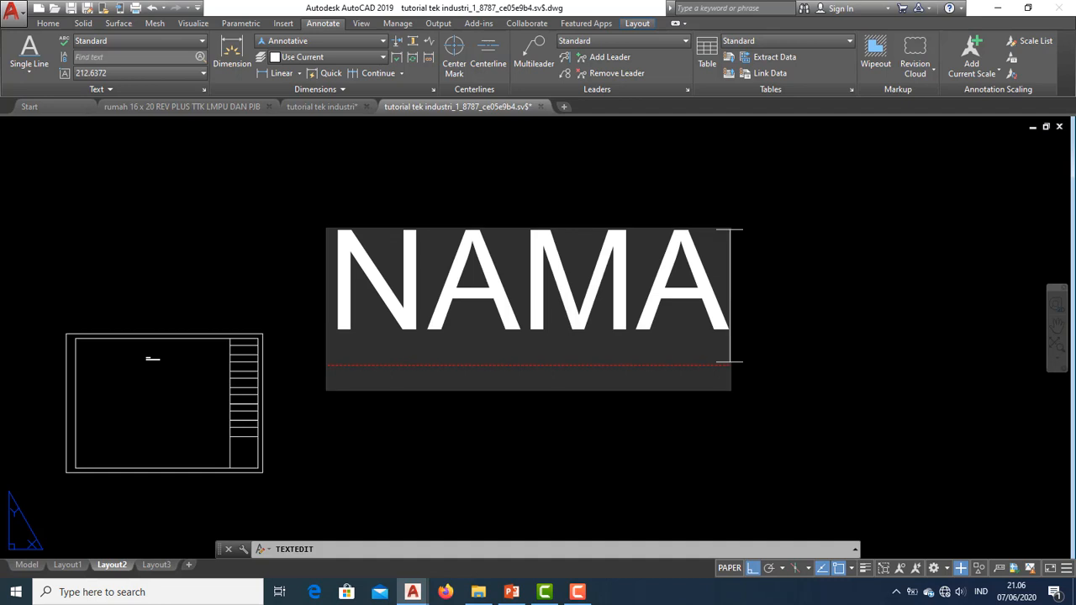
{"action": "left_click", "coordinate": [562, 431]}
{"action": "key", "text": "Escape"}
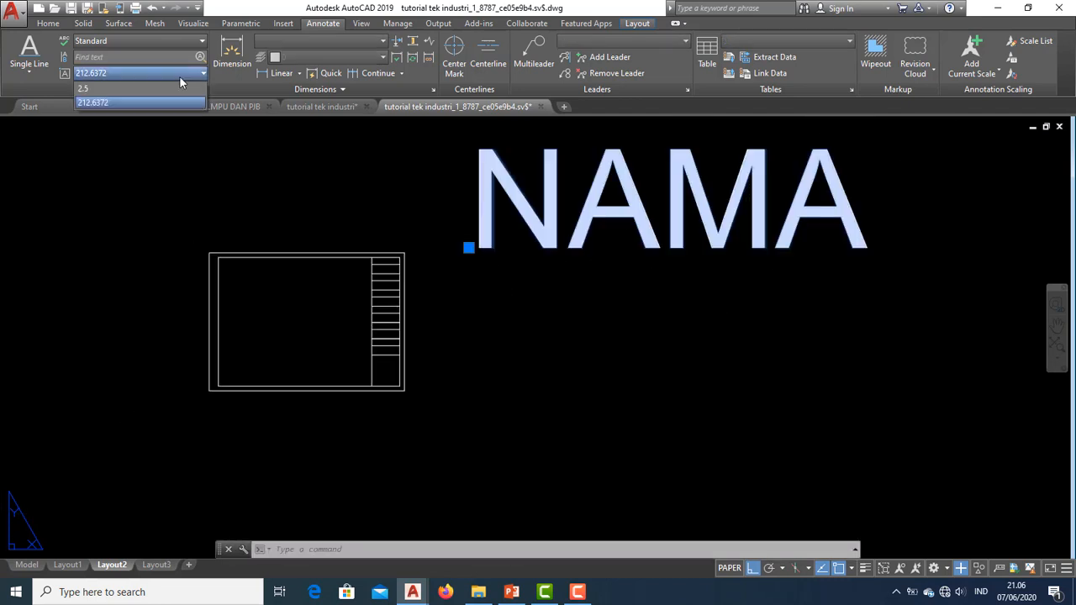
Step: Set the text height to 2.5 with the large NAMA text selected
{"action": "left_click", "coordinate": [167, 87]}
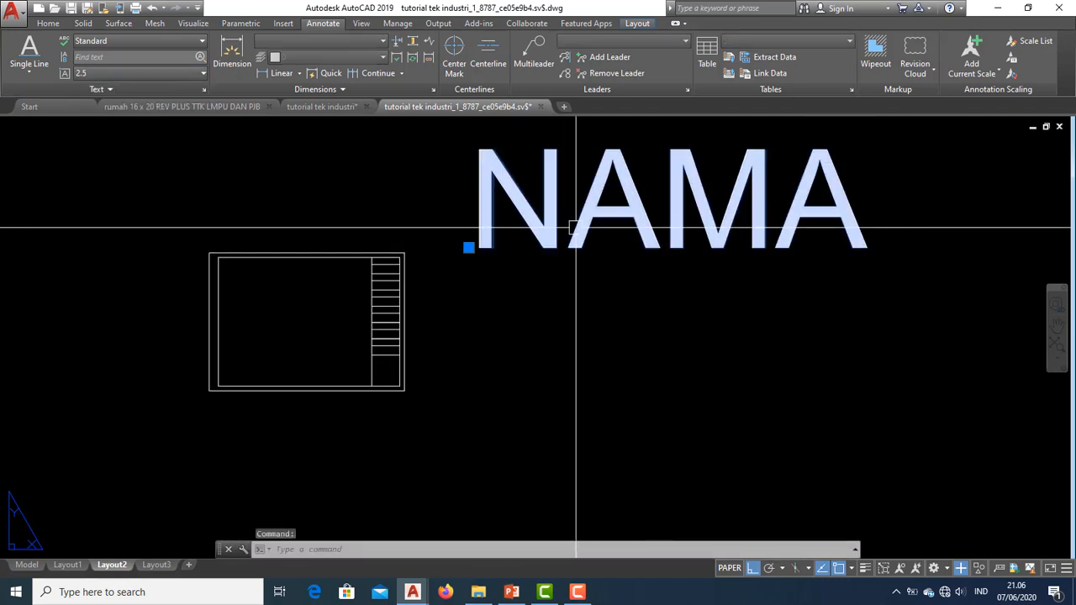
{"action": "left_click", "coordinate": [151, 70]}
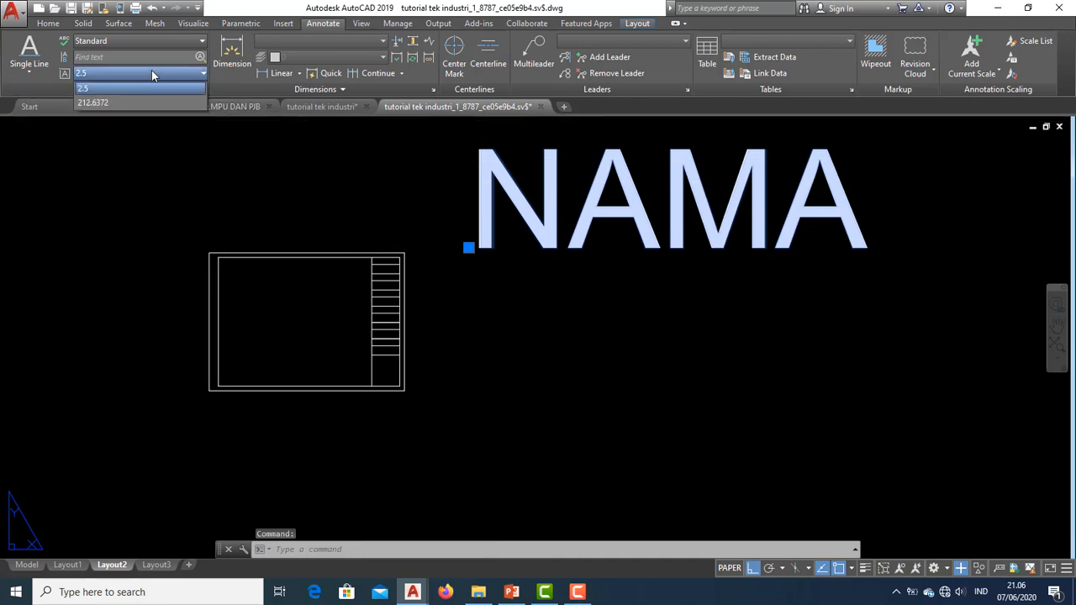
{"action": "left_click", "coordinate": [139, 83]}
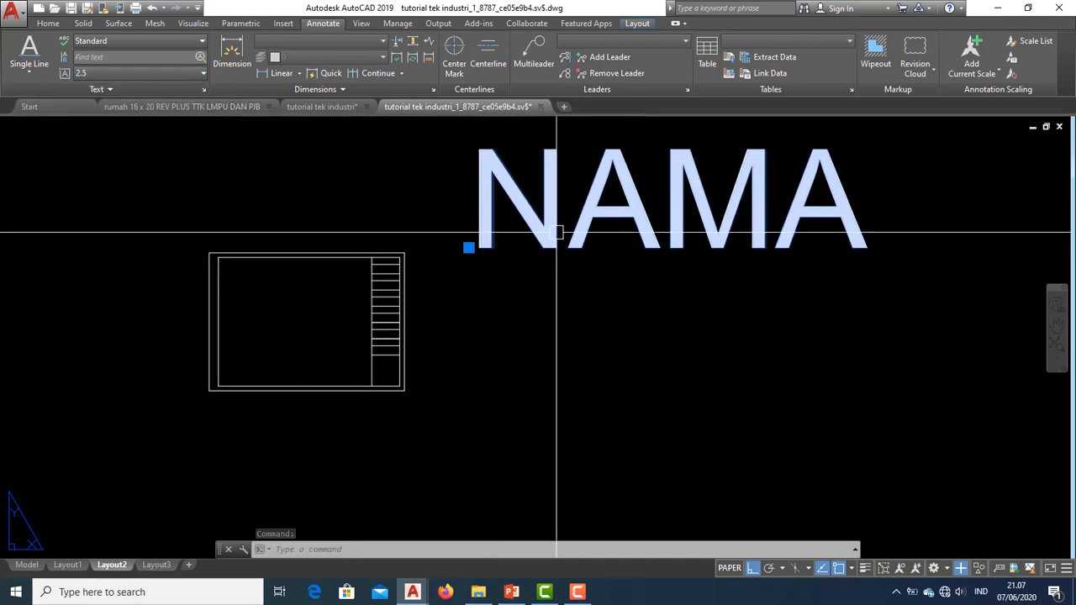
Step: Try a height of 2.5 for the large NAMA text in its properties and settle on a height of 10
{"action": "middle_click_drag", "start_coordinate": [555, 214], "coordinate": [514, 218]}
{"action": "right_click", "coordinate": [525, 218]}
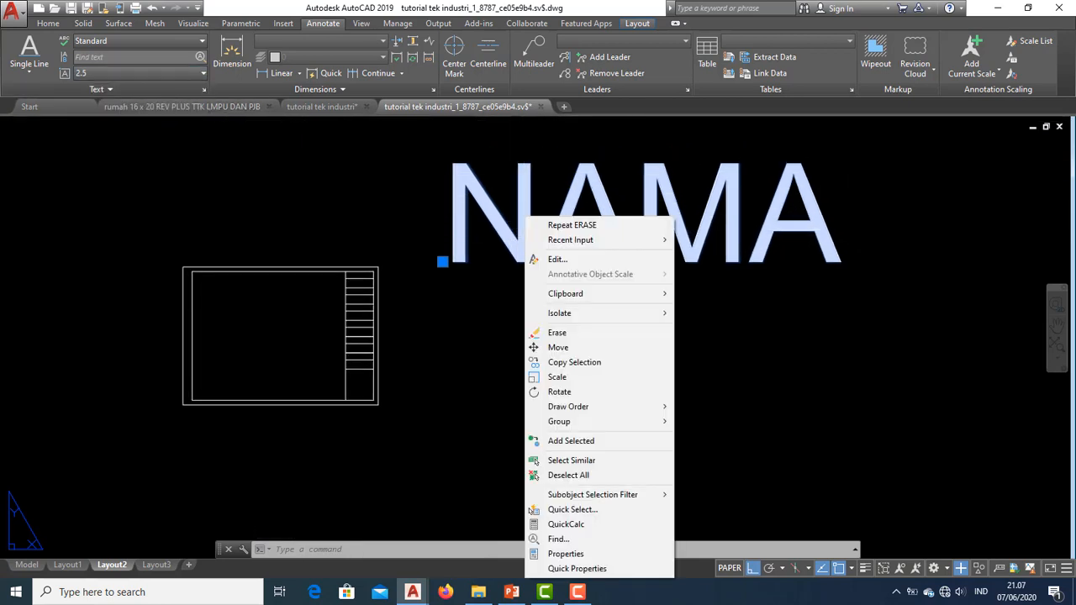
{"action": "left_click", "coordinate": [591, 554]}
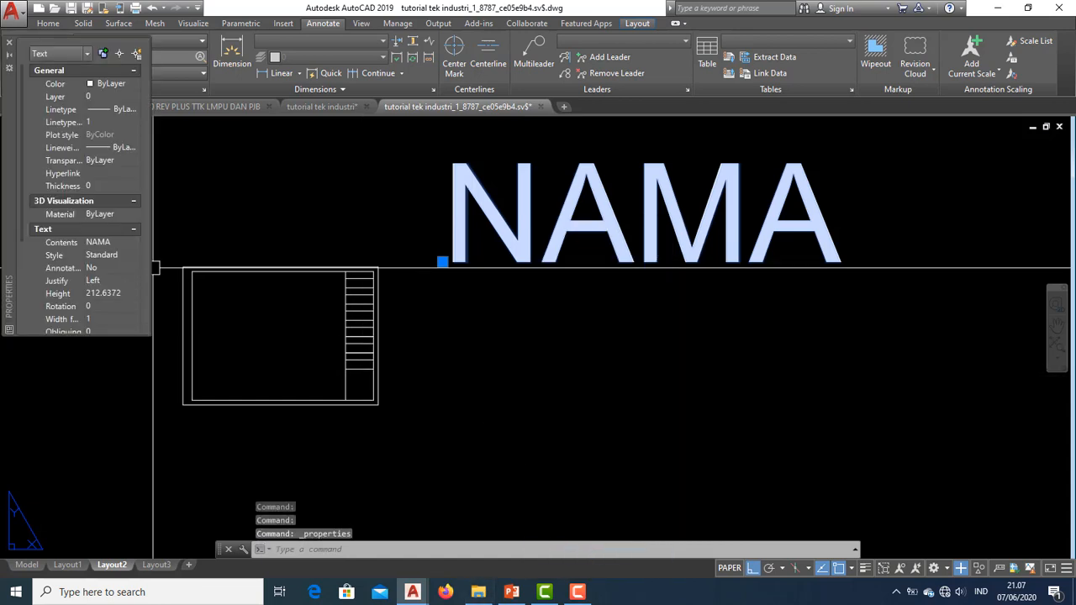
{"action": "left_click", "coordinate": [111, 293]}
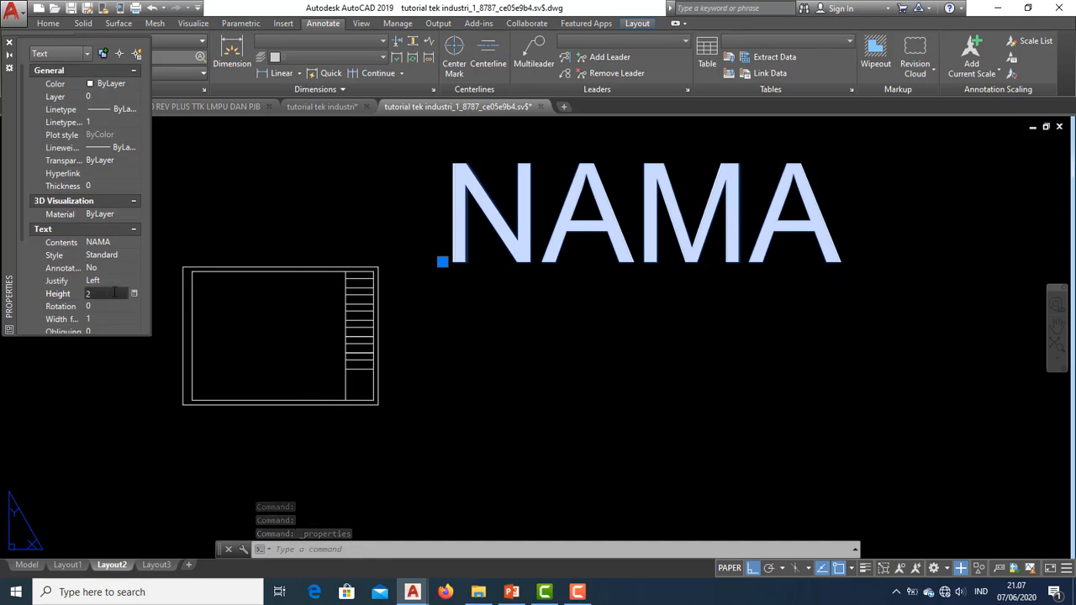
{"action": "key", "text": "Tab"}
{"action": "scroll", "coordinate": [421, 247], "scroll_direction": "up", "scroll_amount": 10}
{"action": "scroll", "coordinate": [686, 378], "scroll_direction": "down", "scroll_amount": 5}
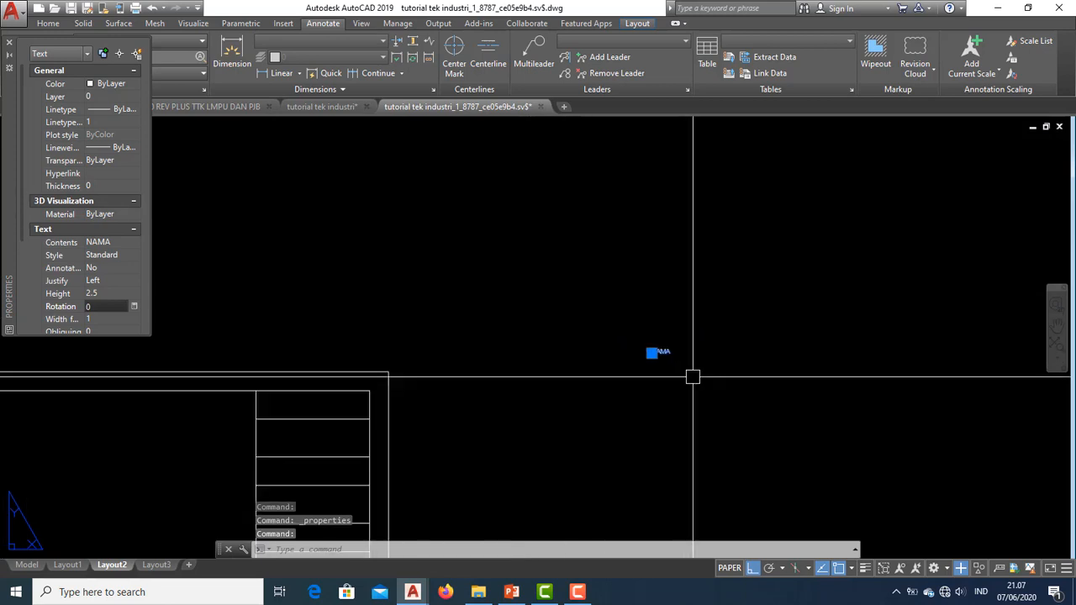
{"action": "left_click", "coordinate": [108, 294]}
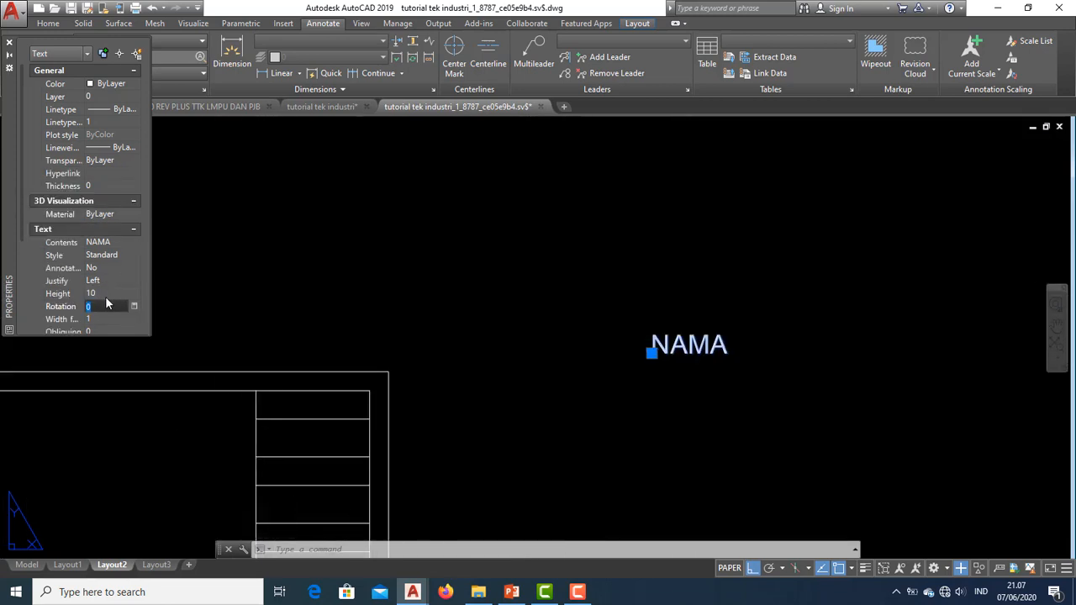
{"action": "left_click", "coordinate": [795, 394]}
Step: Move the NAMA text into the first row of the title block with ortho mode off
{"action": "left_click", "coordinate": [719, 347]}
{"action": "middle_click_drag", "start_coordinate": [735, 331], "coordinate": [772, 293]}
{"action": "scroll", "coordinate": [772, 293], "scroll_direction": "up", "scroll_amount": 2}
{"action": "type", "text": "m"}
{"action": "key", "text": "Return"}
{"action": "left_click", "coordinate": [757, 315]}
{"action": "middle_click_drag", "start_coordinate": [516, 412], "coordinate": [822, 315]}
{"action": "key", "text": "F8"}
{"action": "scroll", "coordinate": [496, 336], "scroll_direction": "up", "scroll_amount": 2}
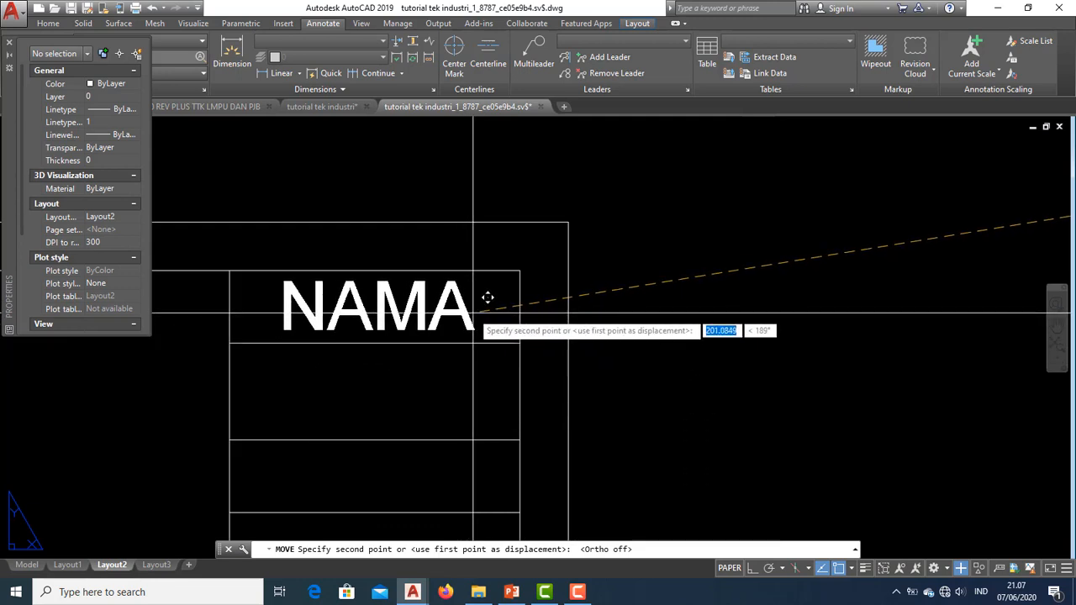
{"action": "left_click", "coordinate": [488, 297]}
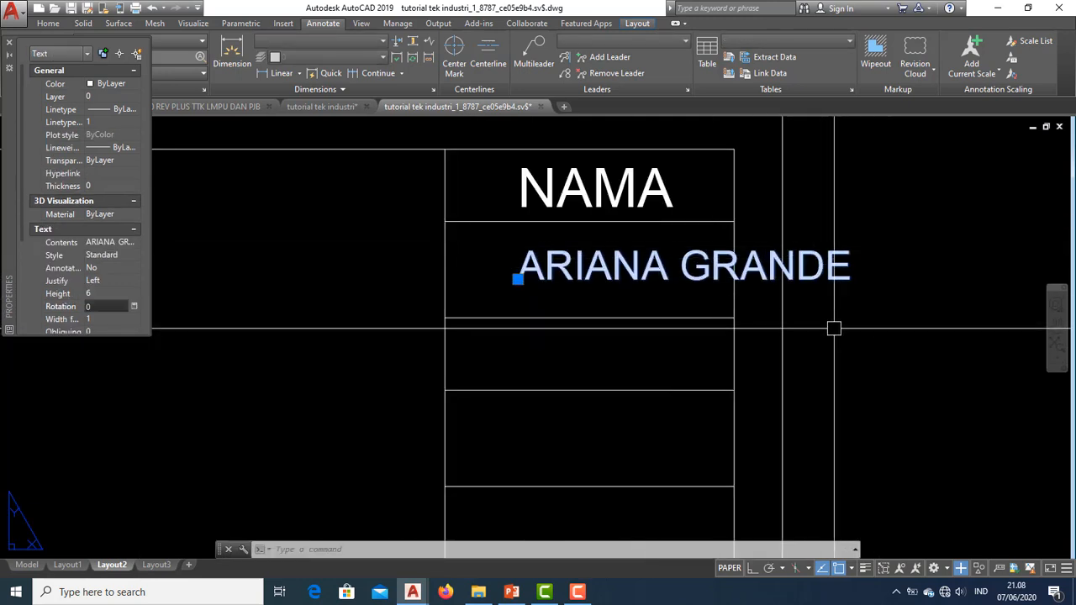
Step: Create a centred multiline text inside the sheet beside the title block, with ARIANA and GRANDE on separate lines
{"action": "key", "text": "Escape"}
{"action": "left_click", "coordinate": [758, 261]}
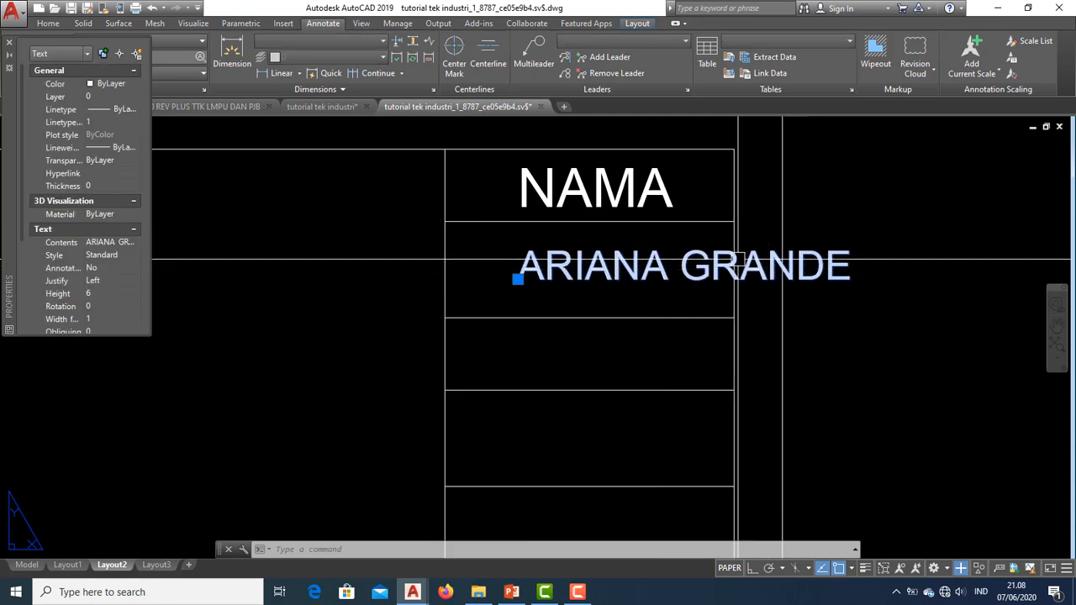
{"action": "left_click", "coordinate": [9, 44]}
{"action": "left_click", "coordinate": [27, 67]}
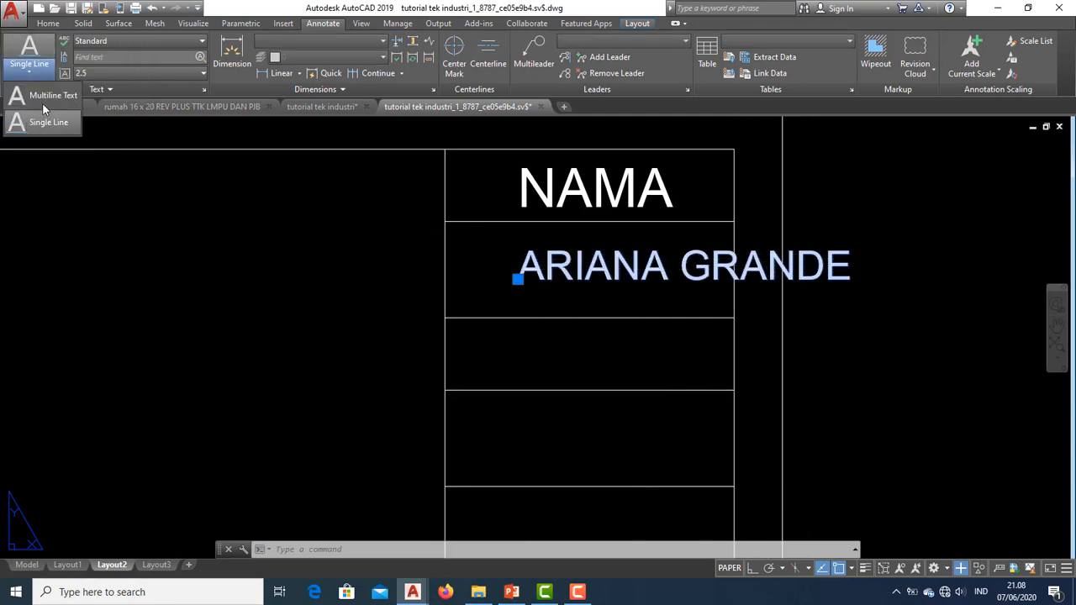
{"action": "left_click", "coordinate": [46, 98]}
{"action": "left_click", "coordinate": [132, 225]}
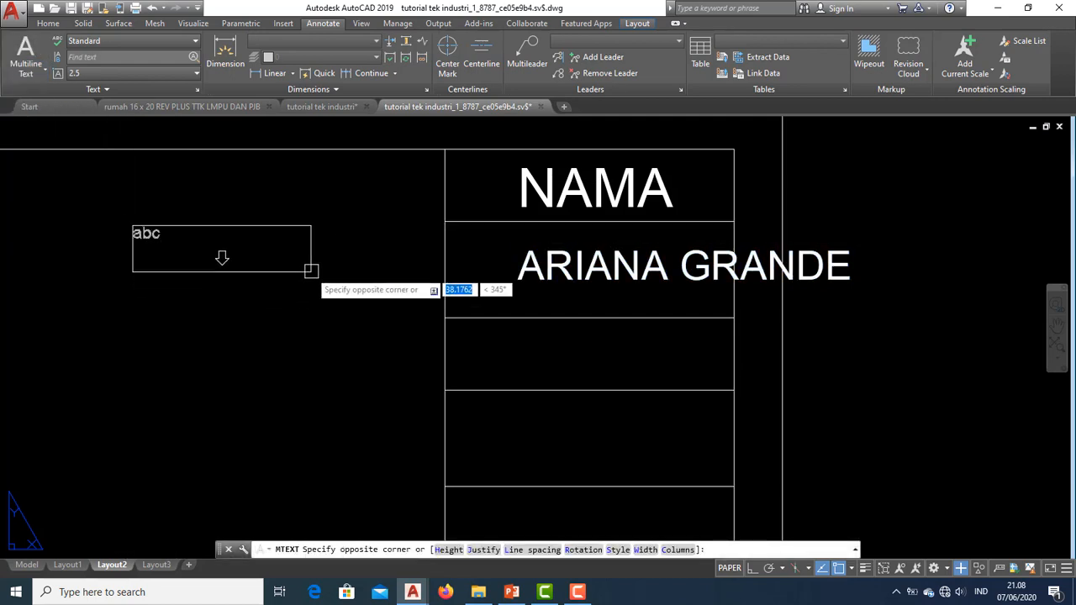
{"action": "left_click", "coordinate": [310, 271]}
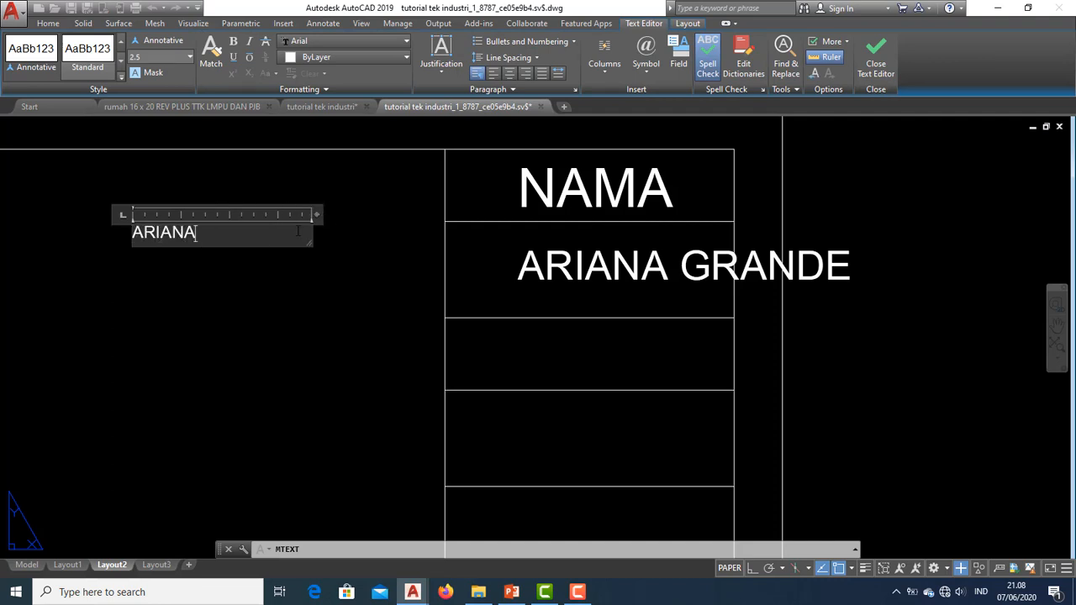
{"action": "type", "text": "ARIANA"}
{"action": "key", "text": "Return"}
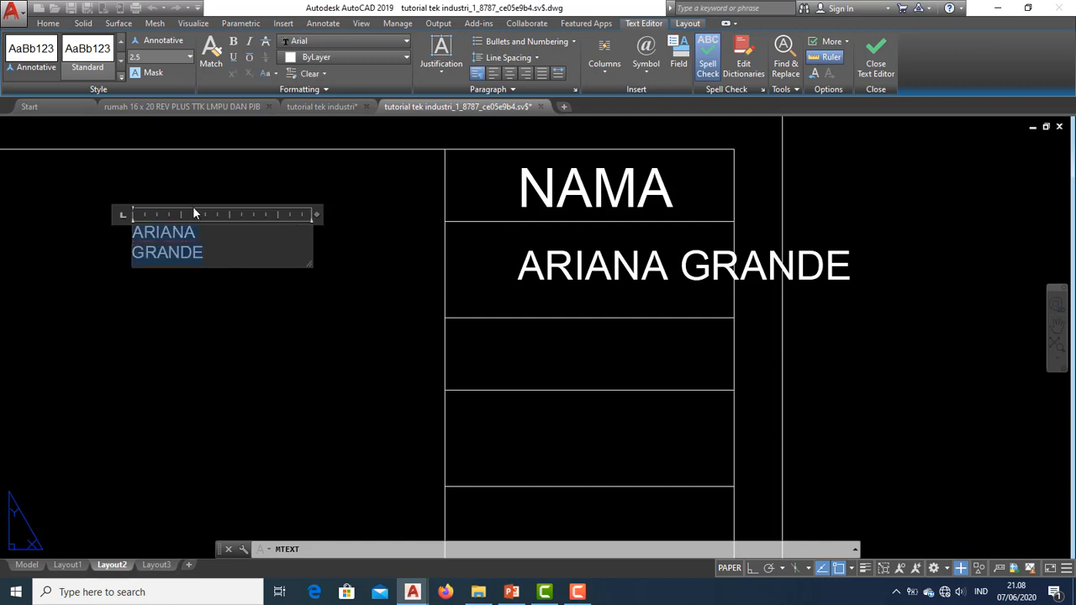
{"action": "left_click", "coordinate": [278, 339]}
Step: Erase the single-line ARIANA GRANDE text that overruns the title block's second row
{"action": "left_click", "coordinate": [518, 277]}
{"action": "type", "text": "e"}
{"action": "key", "text": "Return"}
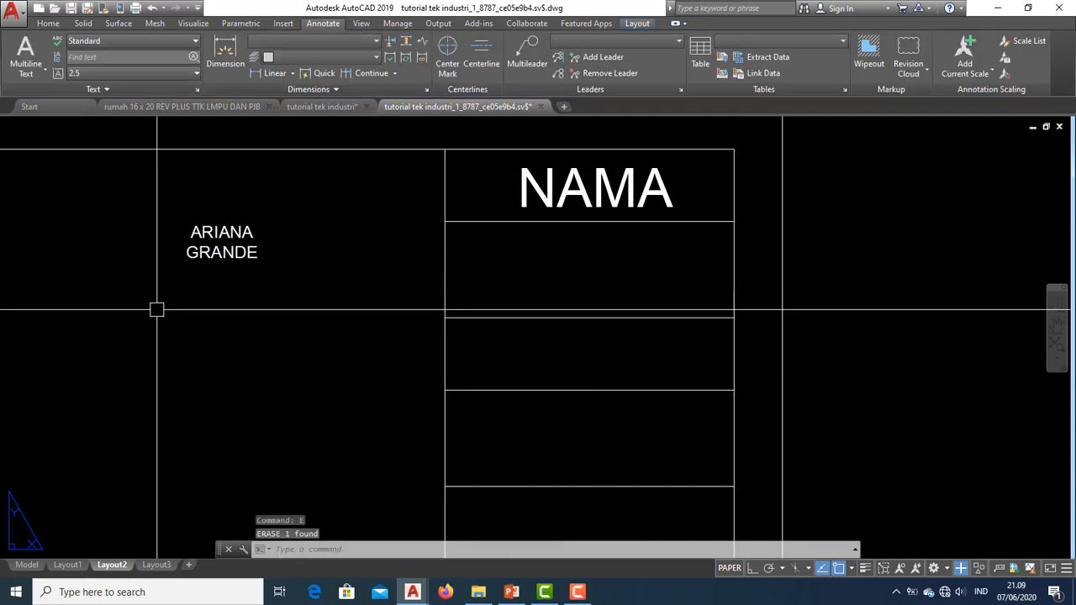
Step: Move the two-line ARIANA GRANDE text into the title block row beneath NAMA
{"action": "left_click", "coordinate": [221, 244]}
{"action": "type", "text": "m"}
{"action": "key", "text": "Return"}
{"action": "left_click", "coordinate": [132, 258]}
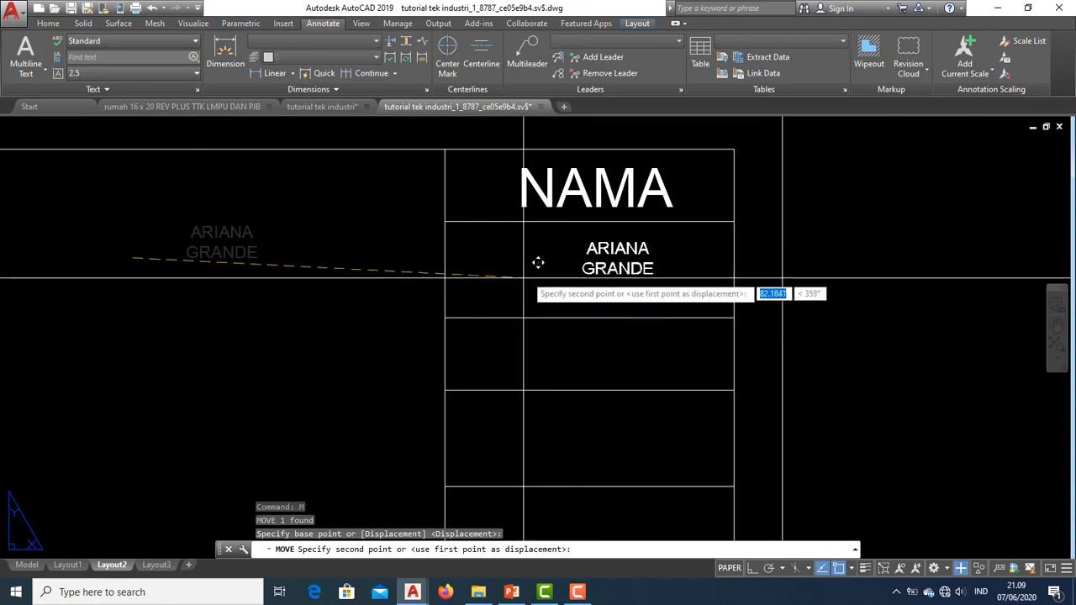
{"action": "left_click", "coordinate": [511, 267]}
{"action": "key", "text": "Escape"}
Step: Increase the text height of the two-line ARIANA GRANDE text slightly in its properties
{"action": "scroll", "coordinate": [584, 240], "scroll_direction": "down", "scroll_amount": 5}
{"action": "scroll", "coordinate": [534, 225], "scroll_direction": "up", "scroll_amount": 3}
{"action": "left_click", "coordinate": [541, 259]}
{"action": "left_click", "coordinate": [418, 247]}
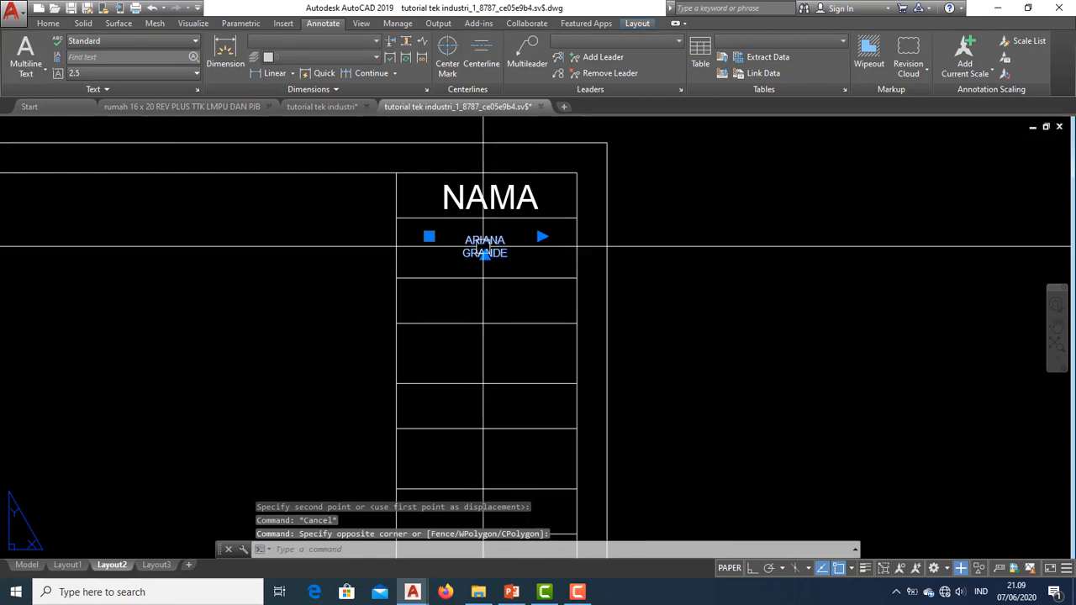
{"action": "right_click", "coordinate": [485, 246]}
{"action": "left_click", "coordinate": [522, 551]}
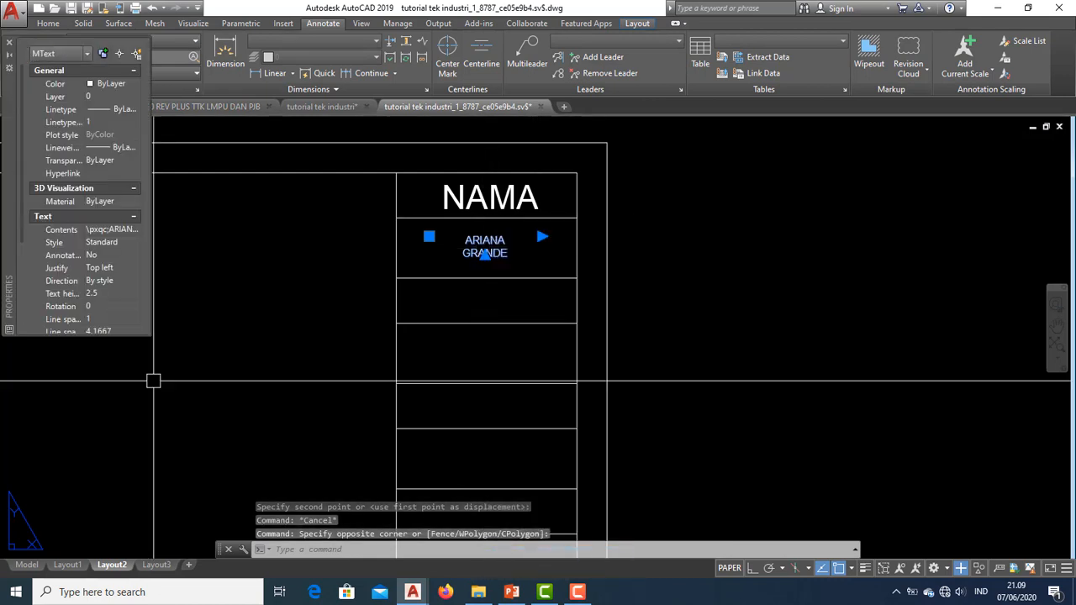
{"action": "left_click", "coordinate": [100, 293]}
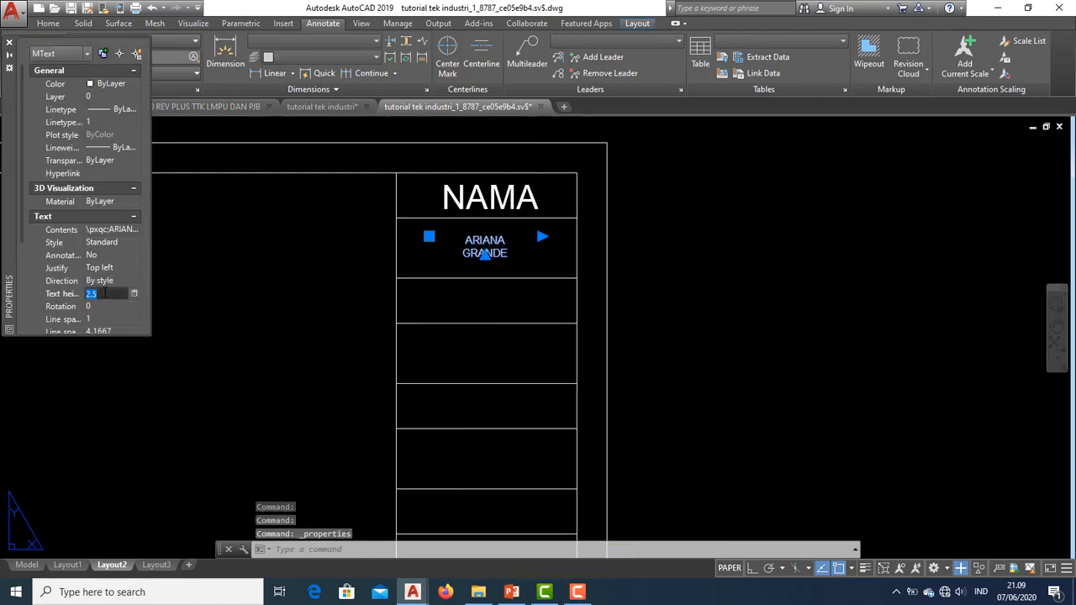
{"action": "key", "text": "Return"}
{"action": "key", "text": "Escape"}
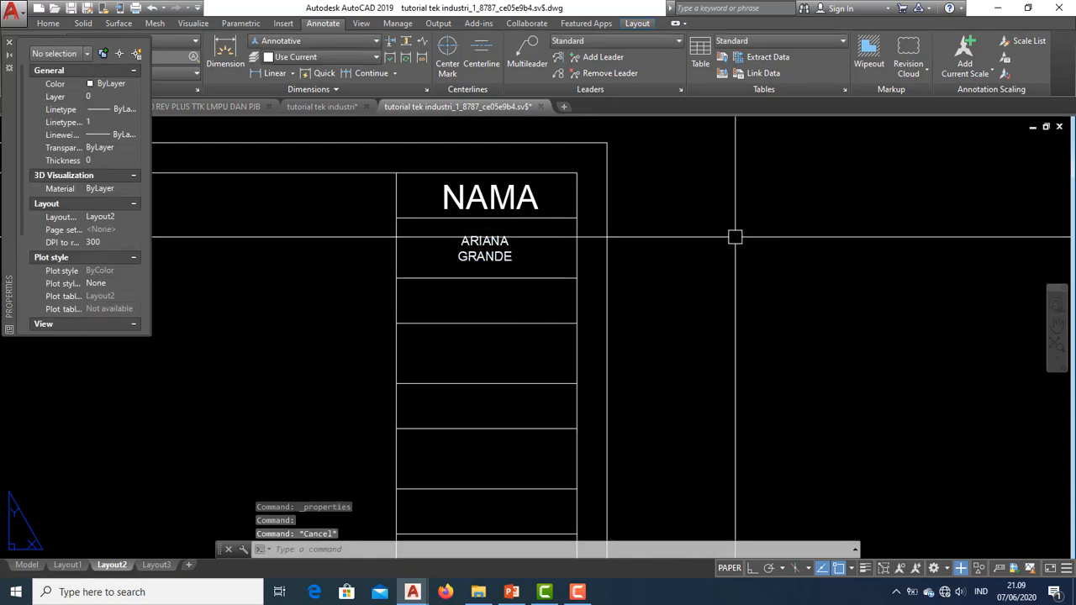
Step: Close the Properties palette and check the NAMA and ARIANA GRANDE rows against the whole sheet
{"action": "scroll", "coordinate": [735, 237], "scroll_direction": "down", "scroll_amount": 6}
{"action": "scroll", "coordinate": [745, 308], "scroll_direction": "up", "scroll_amount": 5}
{"action": "middle_click_drag", "start_coordinate": [785, 285], "coordinate": [724, 316]}
{"action": "scroll", "coordinate": [776, 274], "scroll_direction": "down", "scroll_amount": 5}
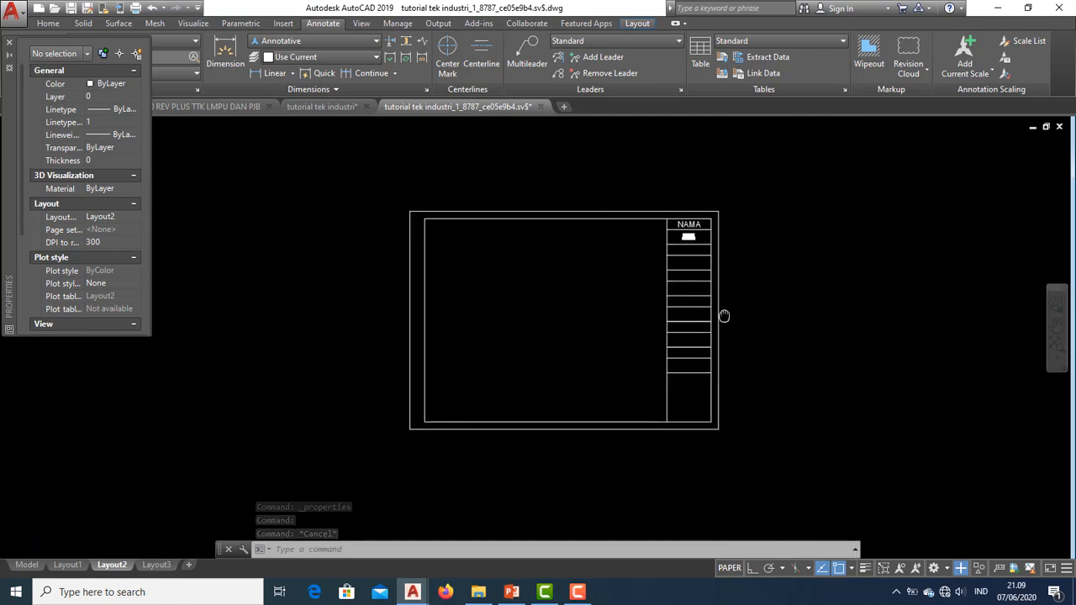
{"action": "left_click", "coordinate": [9, 44]}
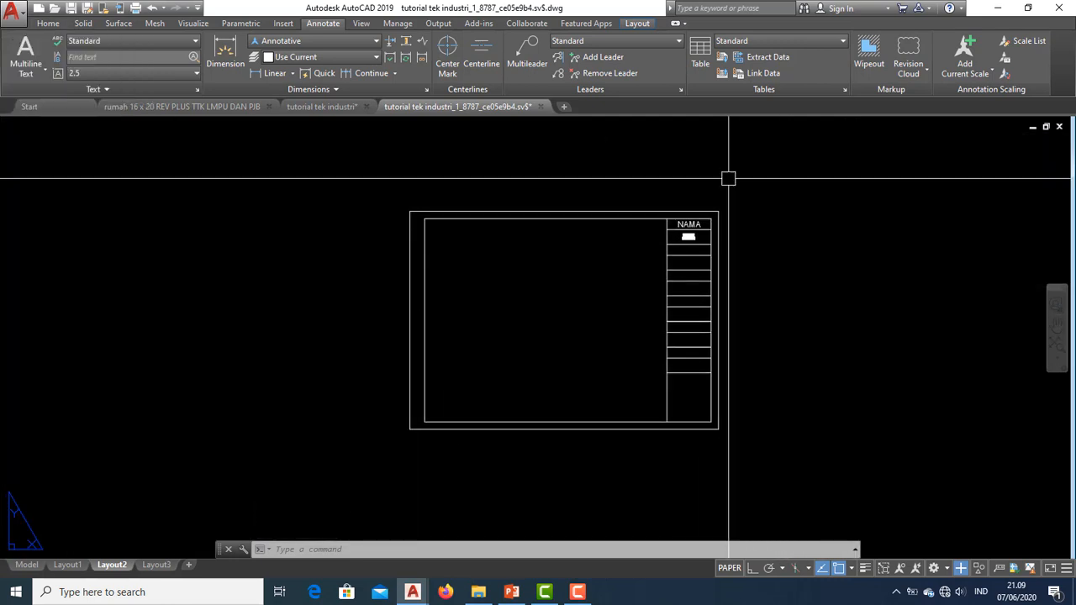
{"action": "scroll", "coordinate": [759, 247], "scroll_direction": "up", "scroll_amount": 6}
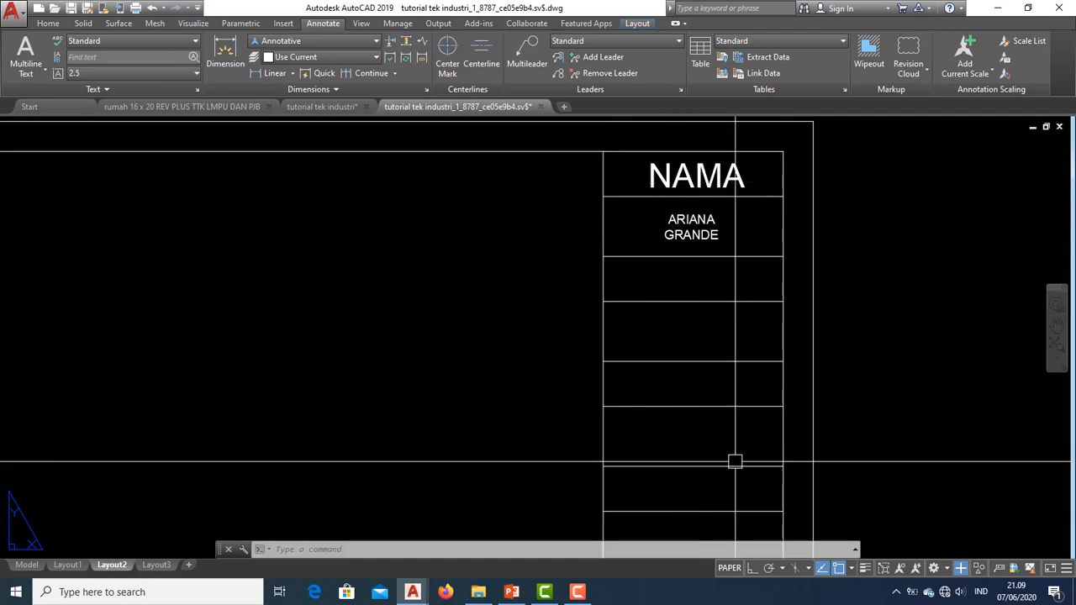
{"action": "scroll", "coordinate": [762, 346], "scroll_direction": "down", "scroll_amount": 5}
{"action": "middle_click_drag", "start_coordinate": [762, 345], "coordinate": [754, 256]}
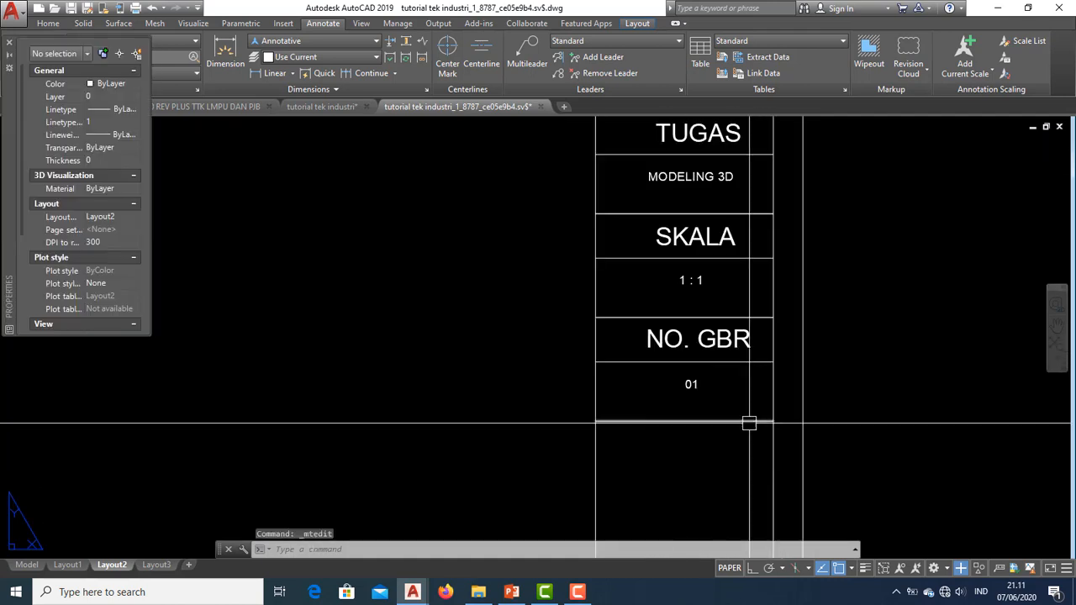
Step: Examine the title block rows for NAMA, NPM, MATA KULIAH, TUGAS, SKALA and NO. GBR and the empty cell below them
{"action": "scroll", "coordinate": [749, 423], "scroll_direction": "down", "scroll_amount": 5}
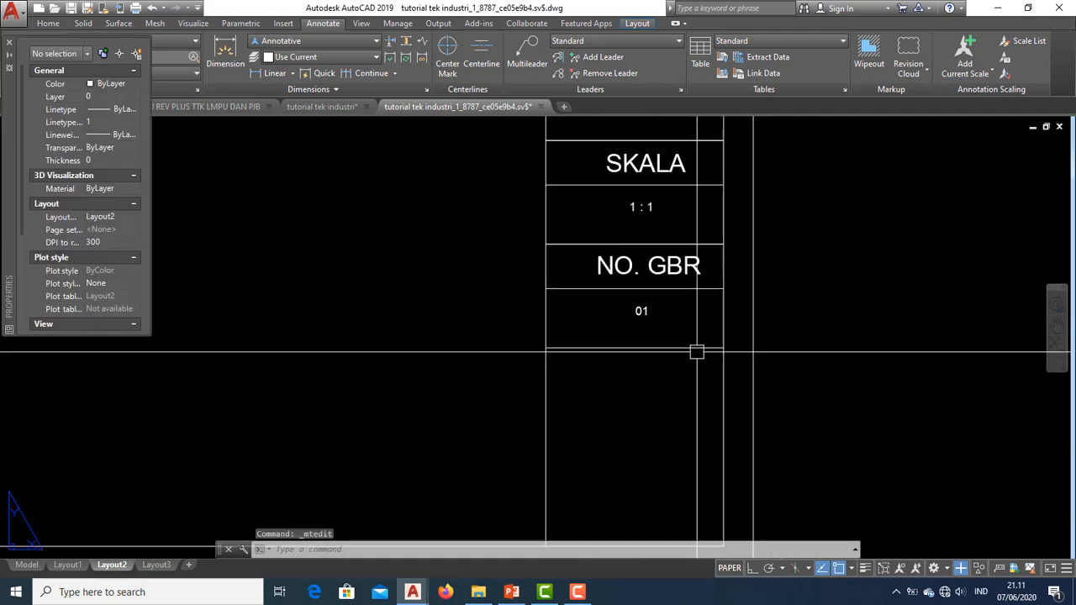
{"action": "key", "text": "Escape"}
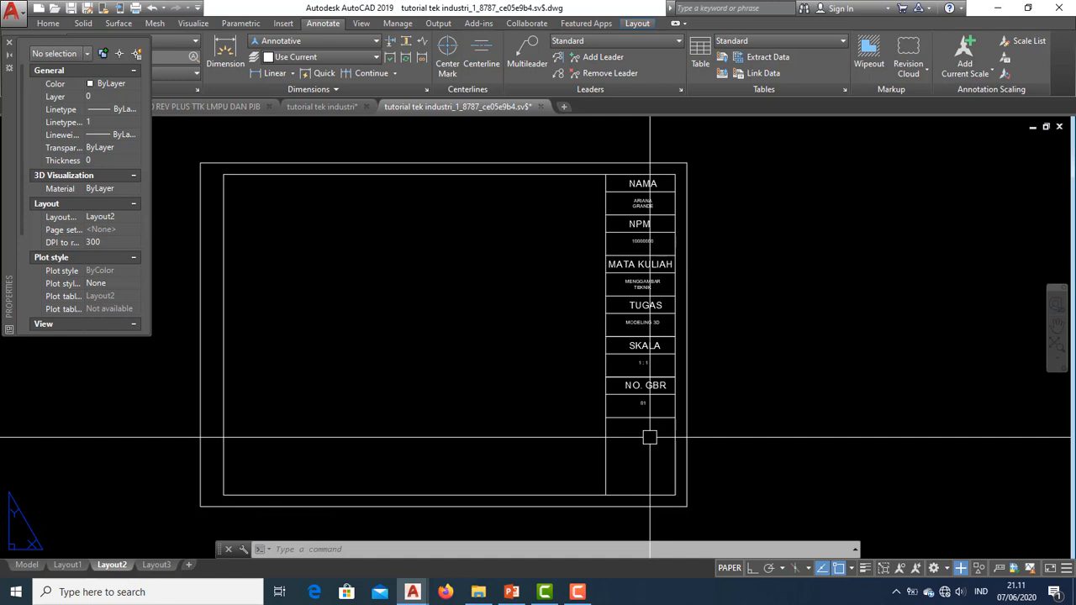
{"action": "scroll", "coordinate": [679, 435], "scroll_direction": "up", "scroll_amount": 2}
{"action": "middle_click_drag", "start_coordinate": [675, 429], "coordinate": [606, 443]}
{"action": "scroll", "coordinate": [572, 470], "scroll_direction": "down", "scroll_amount": 4}
{"action": "scroll", "coordinate": [602, 428], "scroll_direction": "up", "scroll_amount": 2}
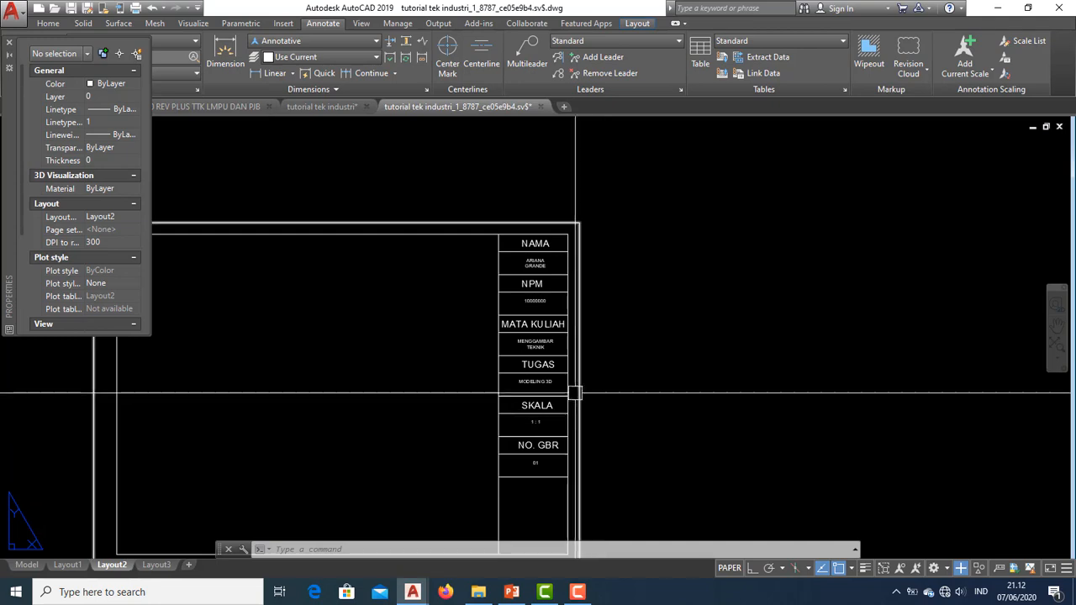
{"action": "middle_click_drag", "start_coordinate": [595, 357], "coordinate": [589, 296]}
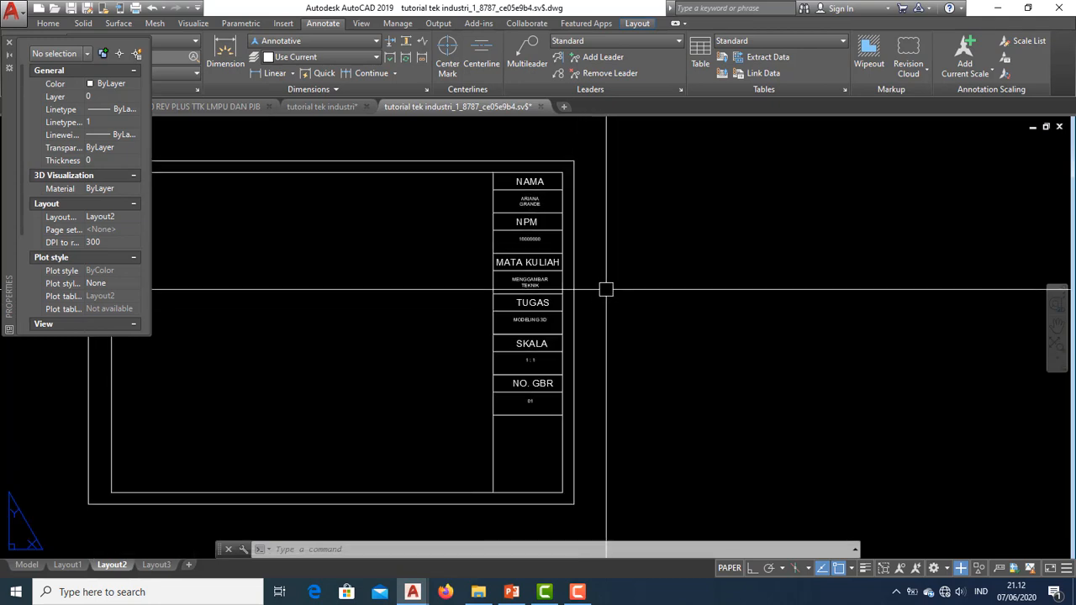
Step: Switch to File Explorer and copy the Logo image from the Pictures folder
{"action": "left_click", "coordinate": [477, 599]}
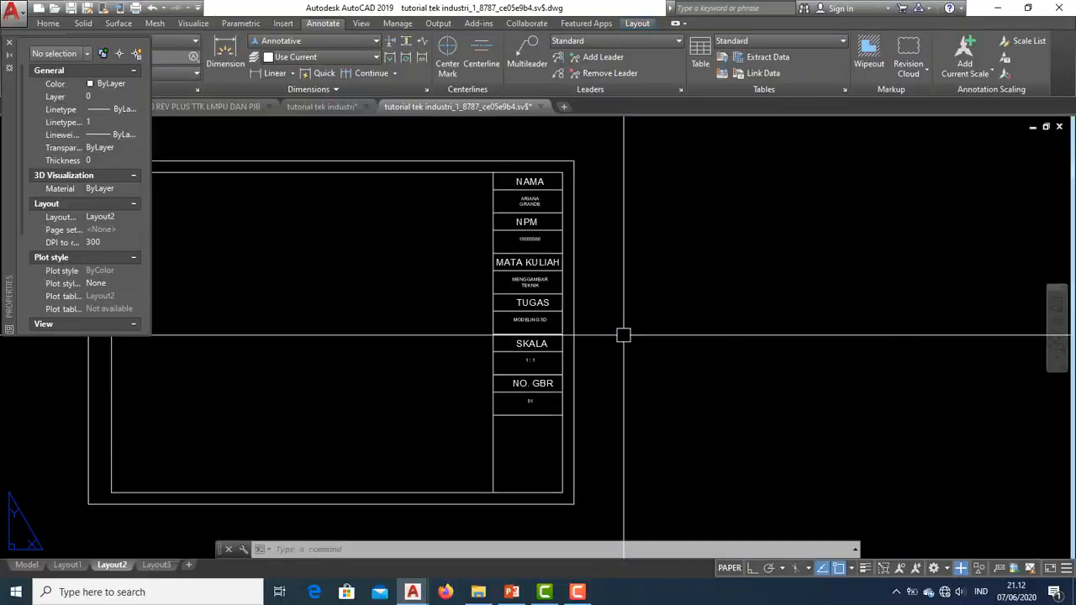
{"action": "middle_click_drag", "start_coordinate": [624, 337], "coordinate": [661, 327]}
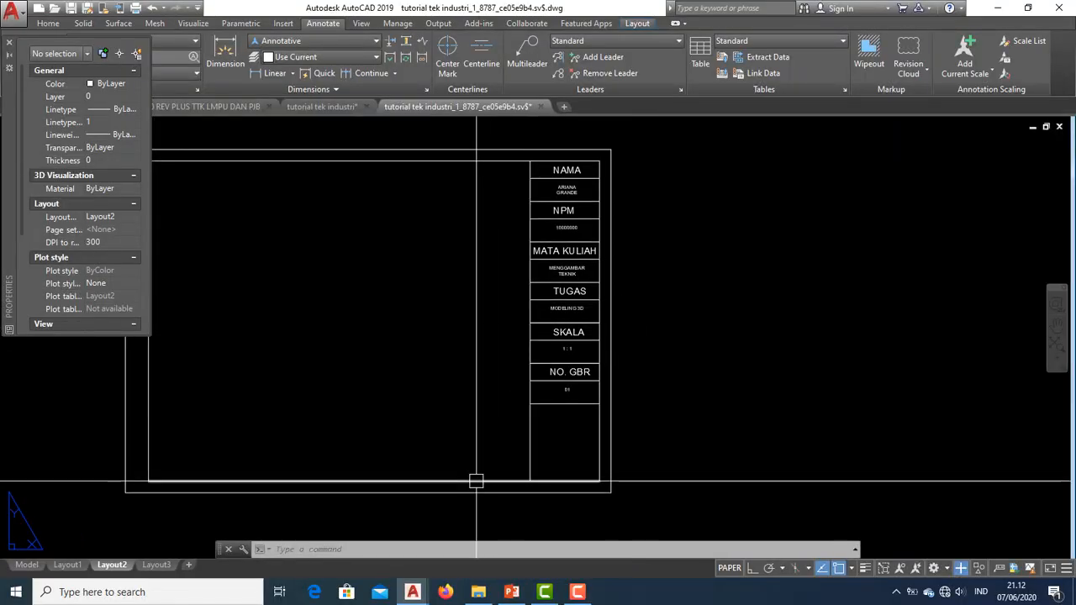
{"action": "left_click", "coordinate": [479, 592]}
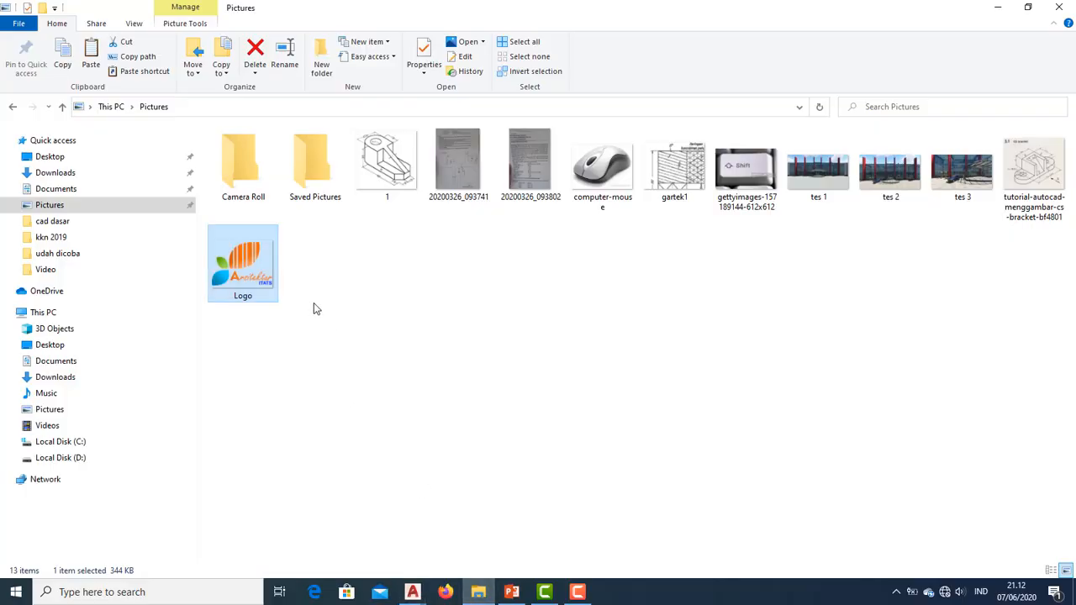
{"action": "right_click", "coordinate": [237, 275]}
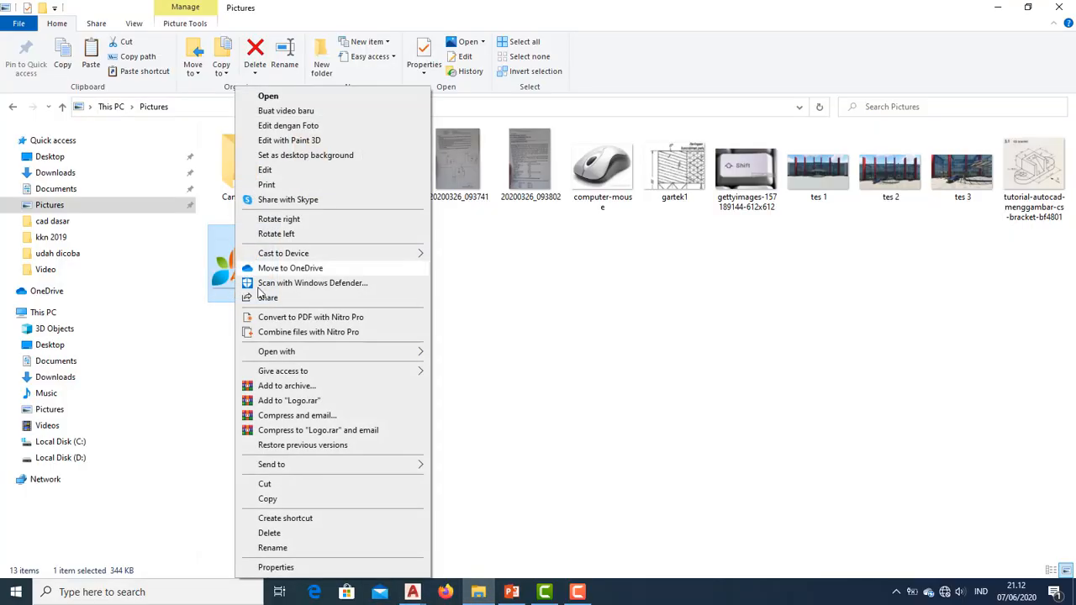
{"action": "left_click", "coordinate": [267, 502]}
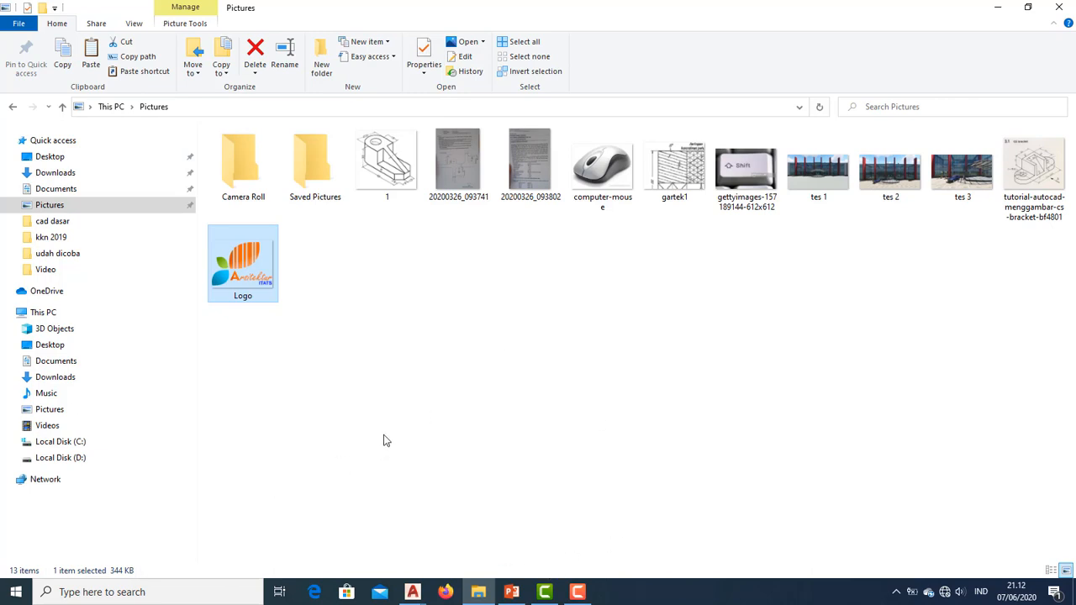
Step: Switch to the tutorial tek industri drawing in AutoCAD and paste the copied logo as an image beside the sheet, with Ortho on
{"action": "mouse_move", "coordinate": [413, 592]}
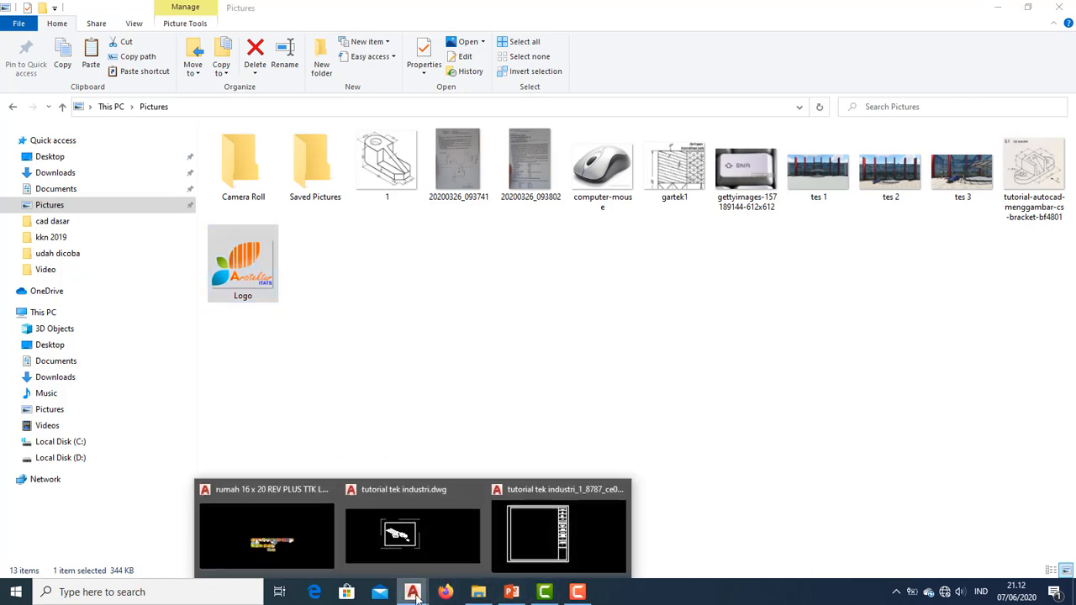
{"action": "left_click", "coordinate": [523, 526]}
{"action": "middle_click_drag", "start_coordinate": [459, 311], "coordinate": [377, 311]}
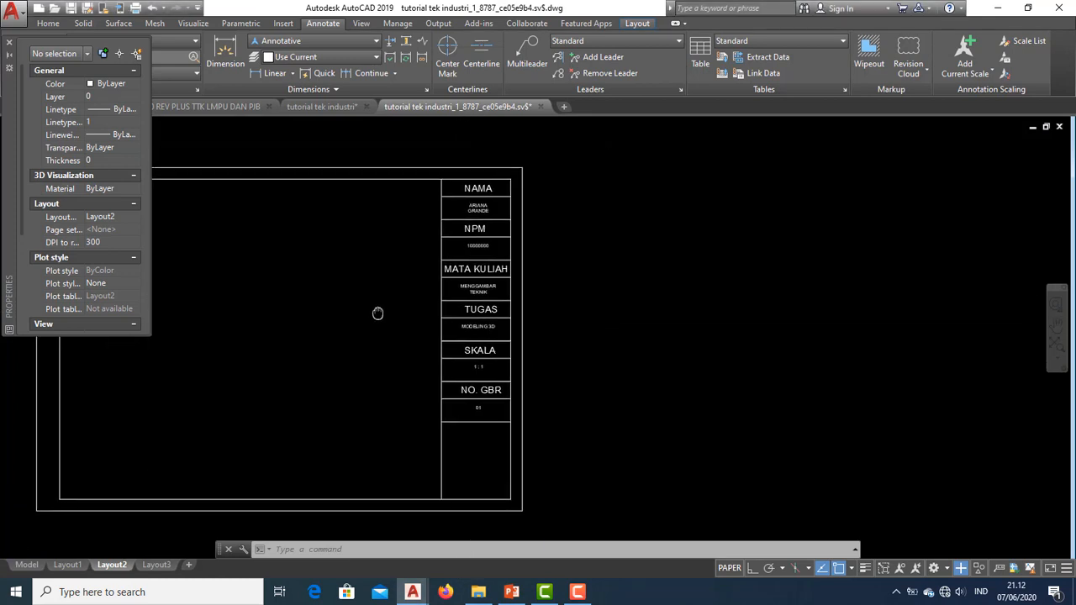
{"action": "key", "text": "ctrl+v"}
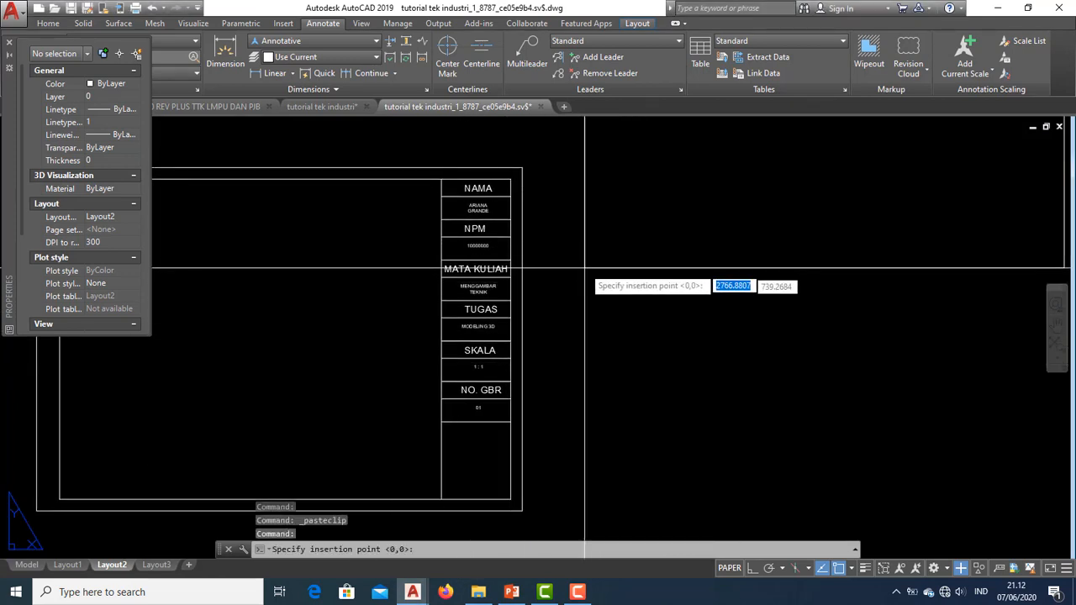
{"action": "left_click", "coordinate": [564, 297]}
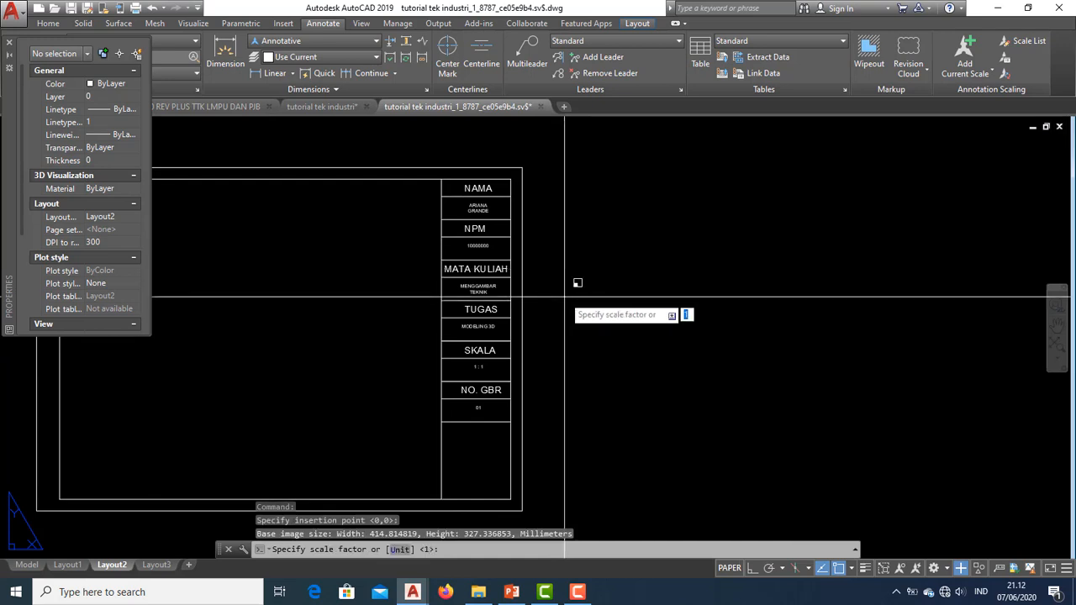
{"action": "scroll", "coordinate": [599, 360], "scroll_direction": "down", "scroll_amount": 6}
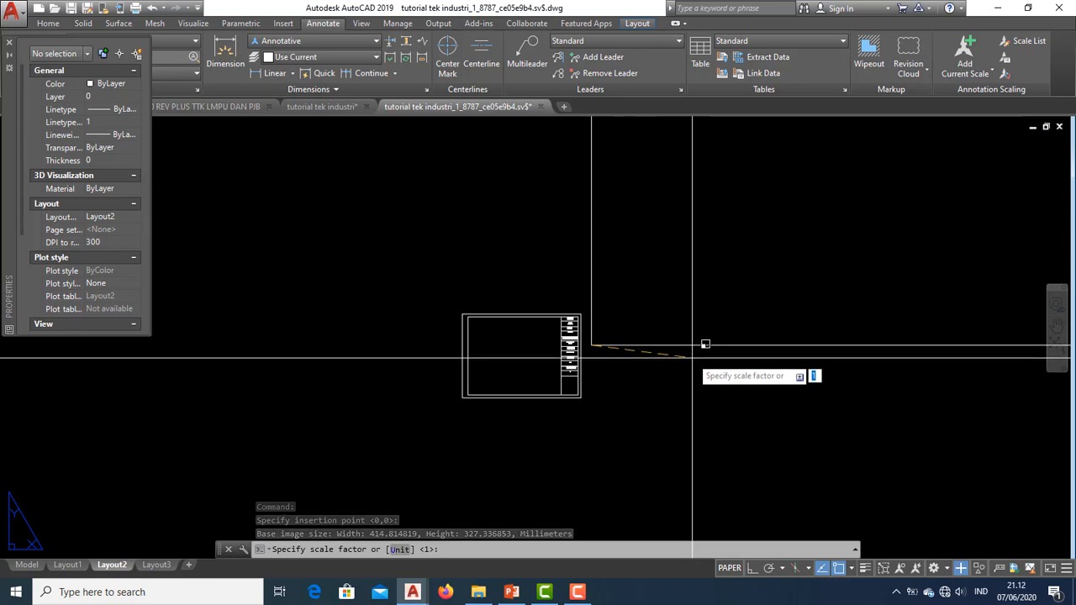
{"action": "left_click", "coordinate": [692, 354]}
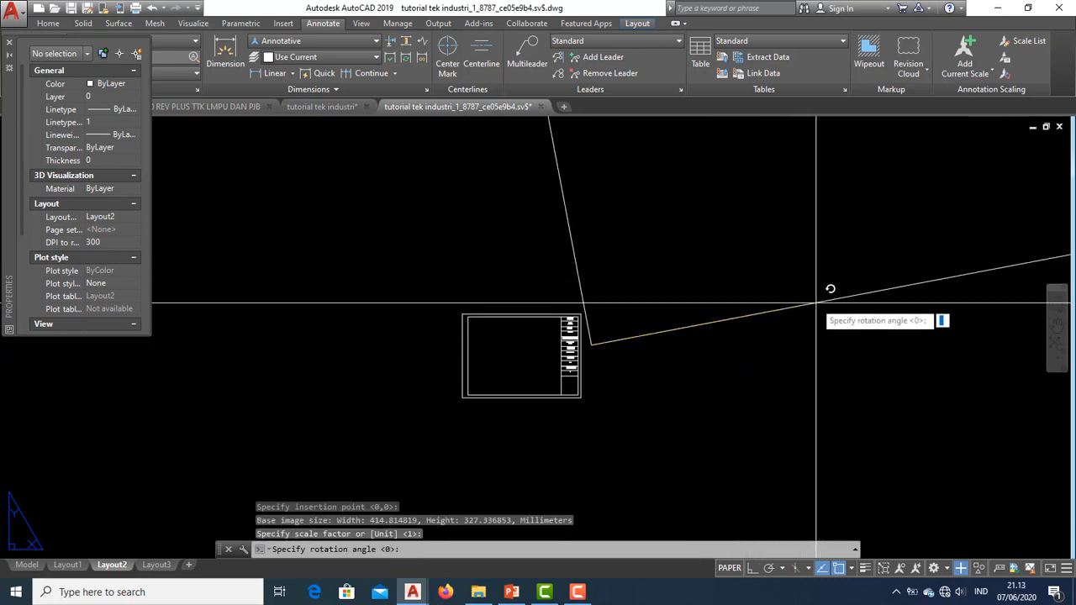
{"action": "key", "text": "F8"}
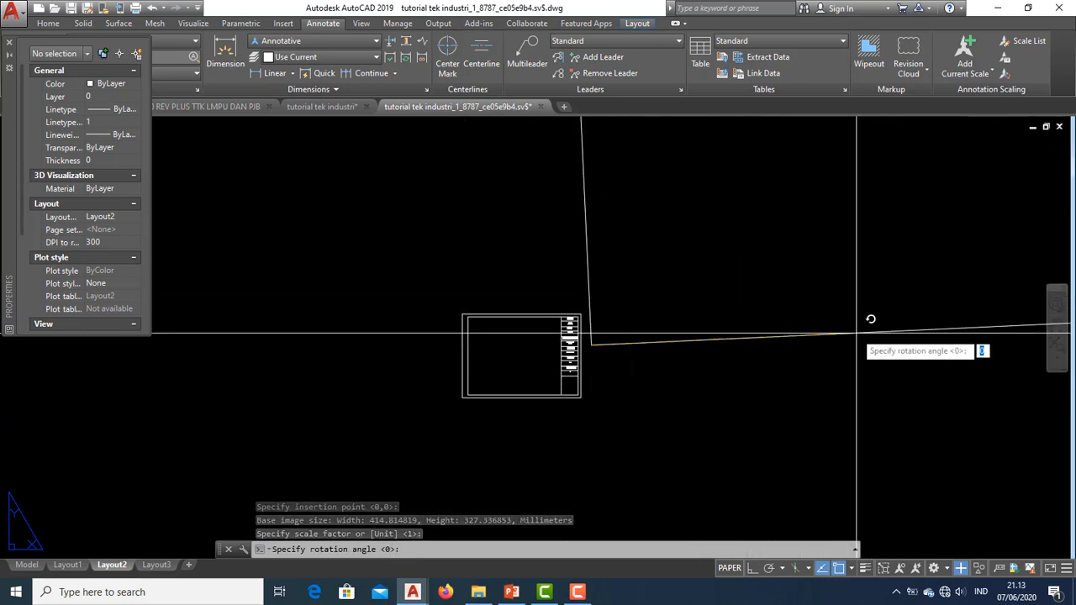
{"action": "left_click", "coordinate": [876, 369]}
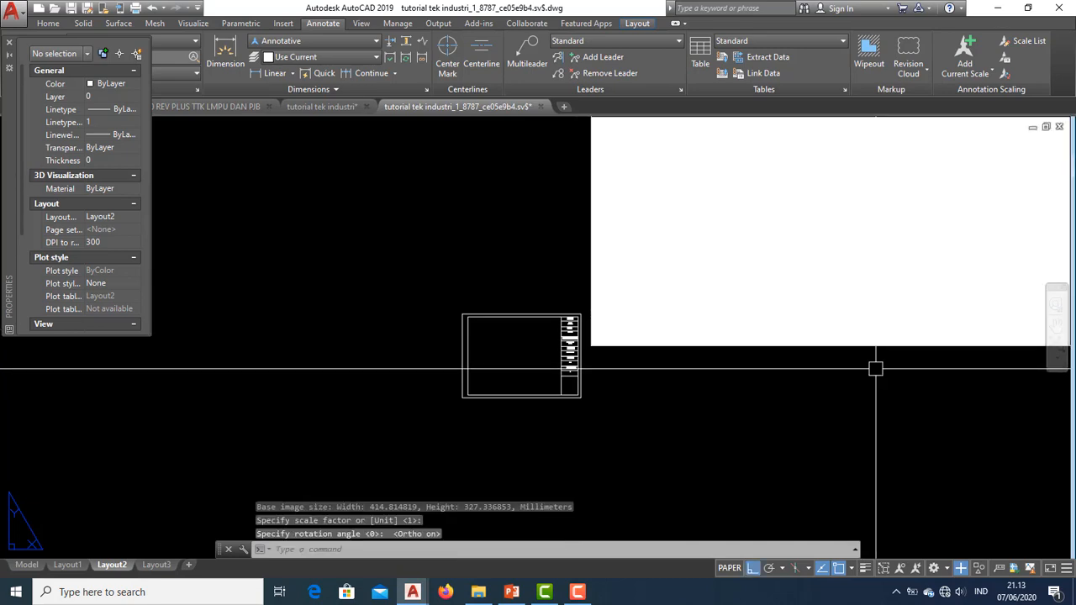
{"action": "scroll", "coordinate": [745, 387], "scroll_direction": "down", "scroll_amount": 10}
{"action": "middle_click_drag", "start_coordinate": [745, 381], "coordinate": [613, 384]}
{"action": "scroll", "coordinate": [613, 384], "scroll_direction": "up", "scroll_amount": 8}
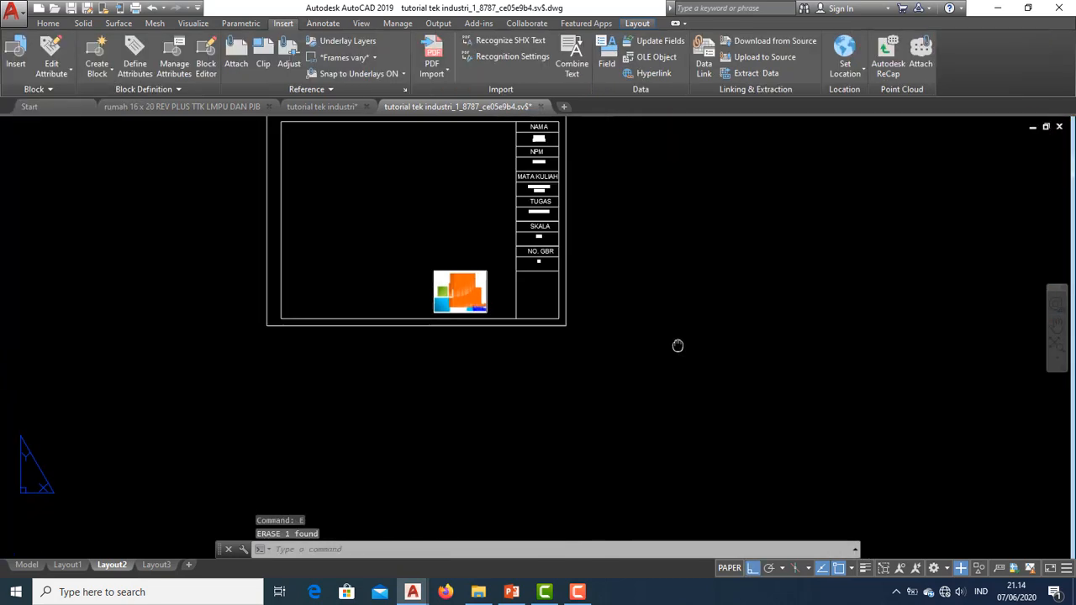
Step: Examine how the pasted logo image is displayed next to the empty title block cell below NO. GBR
{"action": "scroll", "coordinate": [473, 279], "scroll_direction": "up", "scroll_amount": 5}
{"action": "key", "text": "Escape"}
{"action": "left_click", "coordinate": [544, 299]}
{"action": "left_click", "coordinate": [485, 286]}
{"action": "middle_click_drag", "start_coordinate": [557, 273], "coordinate": [496, 269]}
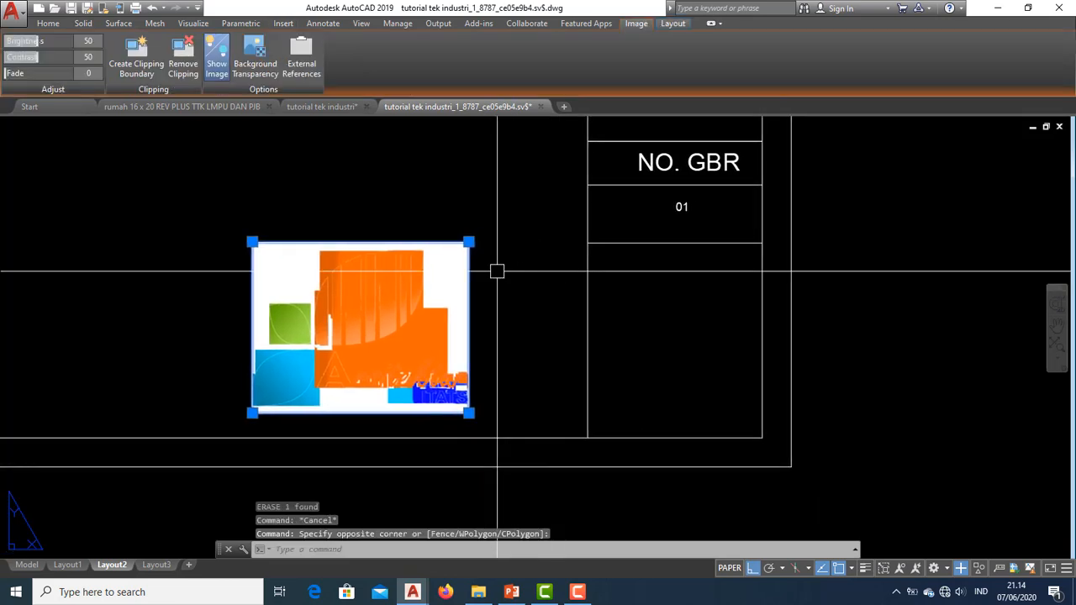
{"action": "key", "text": "Escape"}
{"action": "scroll", "coordinate": [489, 293], "scroll_direction": "down", "scroll_amount": 6}
{"action": "scroll", "coordinate": [489, 293], "scroll_direction": "up", "scroll_amount": 5}
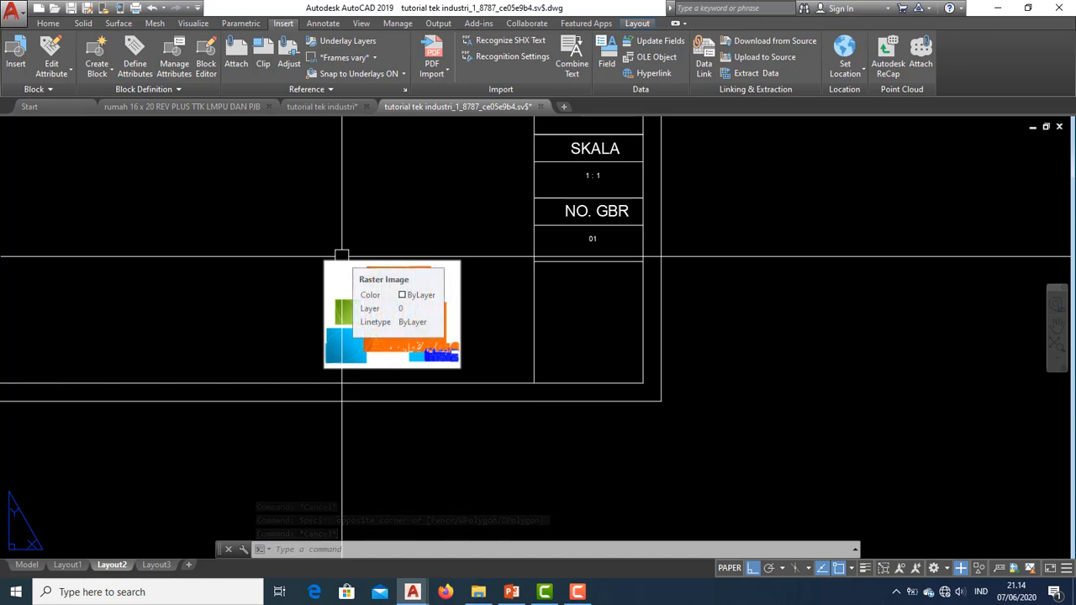
{"action": "middle_click_drag", "start_coordinate": [433, 334], "coordinate": [398, 344]}
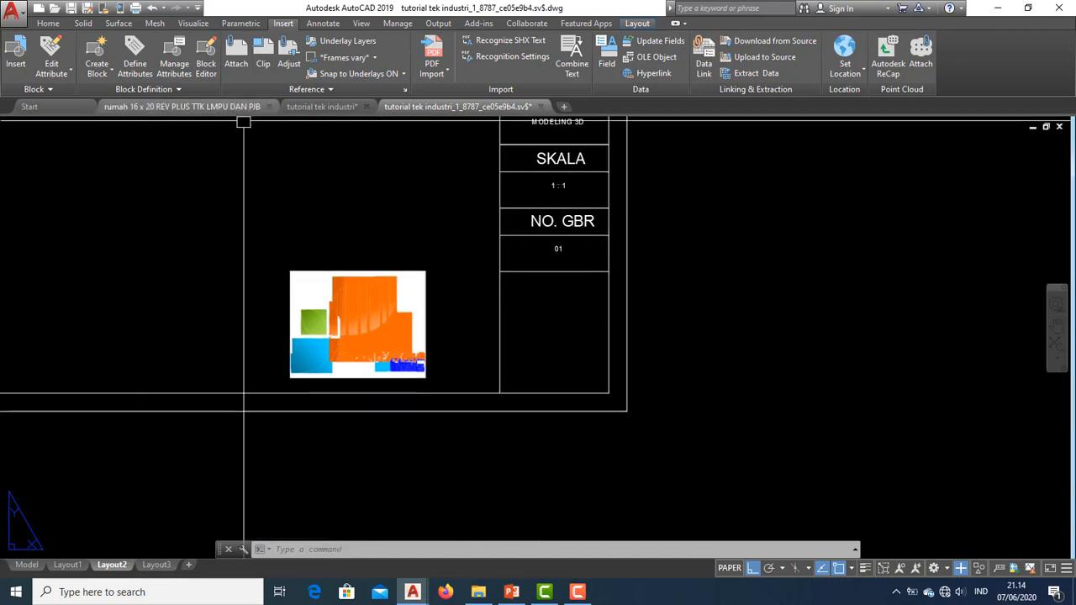
{"action": "middle_click_drag", "start_coordinate": [482, 283], "coordinate": [433, 284]}
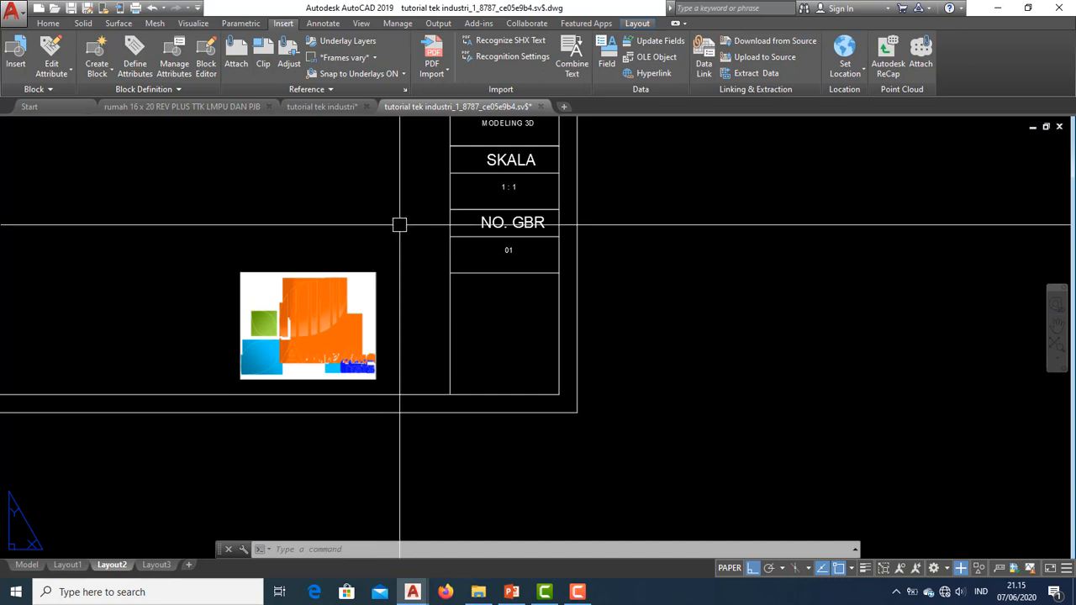
Step: Insert a new Paintbrush Picture OLE object into the layout
{"action": "left_click", "coordinate": [48, 23]}
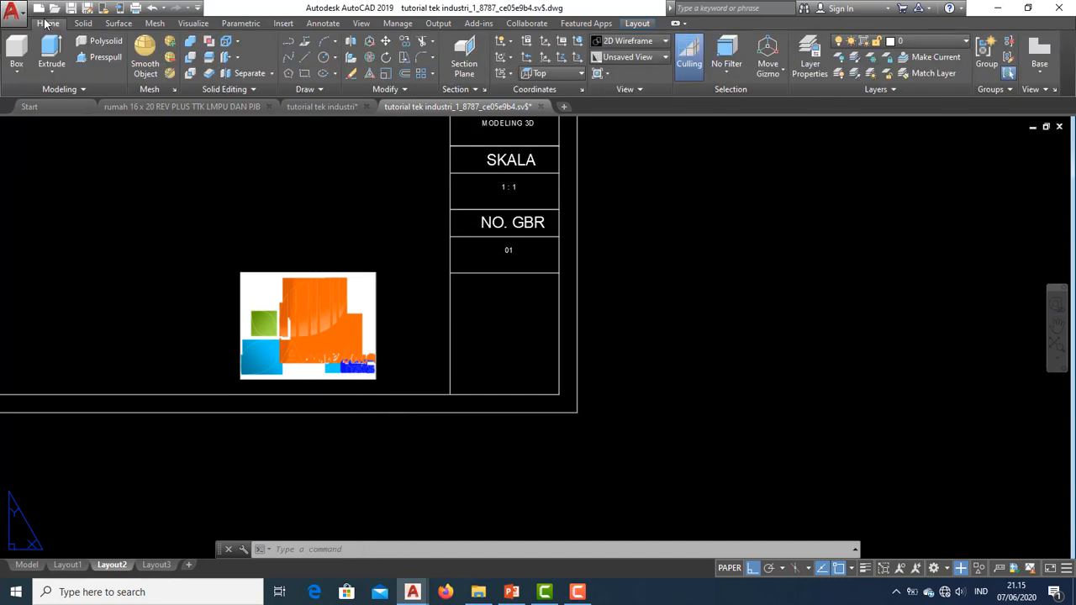
{"action": "left_click", "coordinate": [285, 24]}
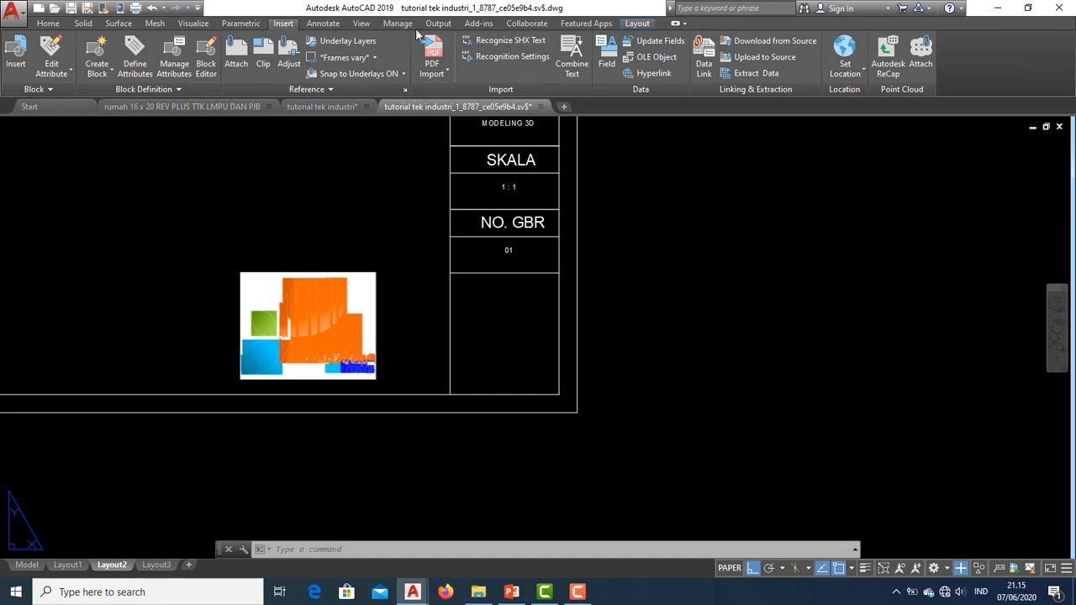
{"action": "left_click", "coordinate": [659, 56]}
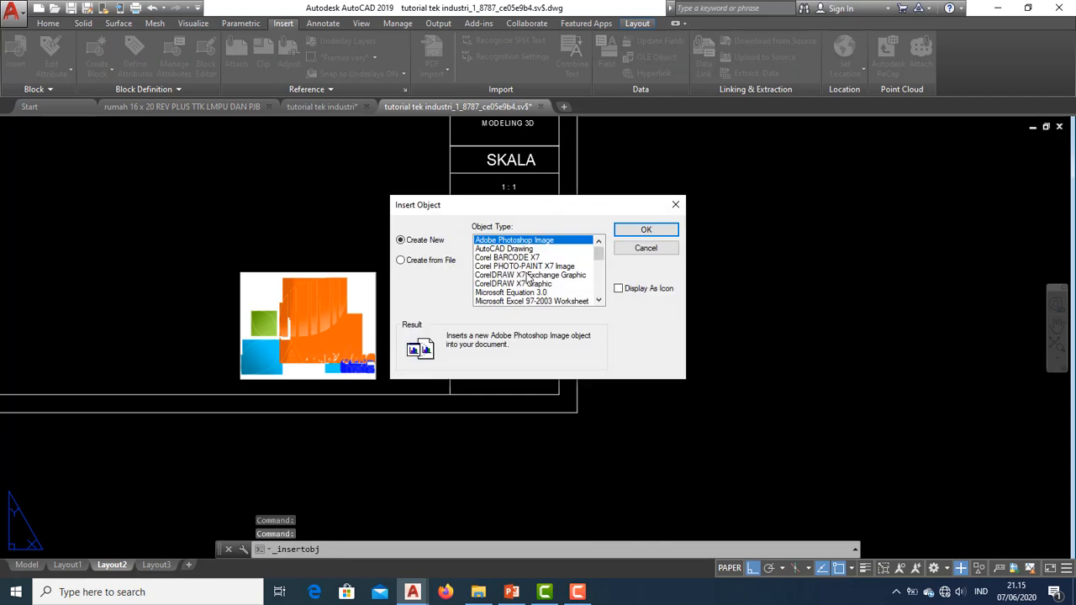
{"action": "left_click_drag", "start_coordinate": [595, 253], "coordinate": [608, 305]}
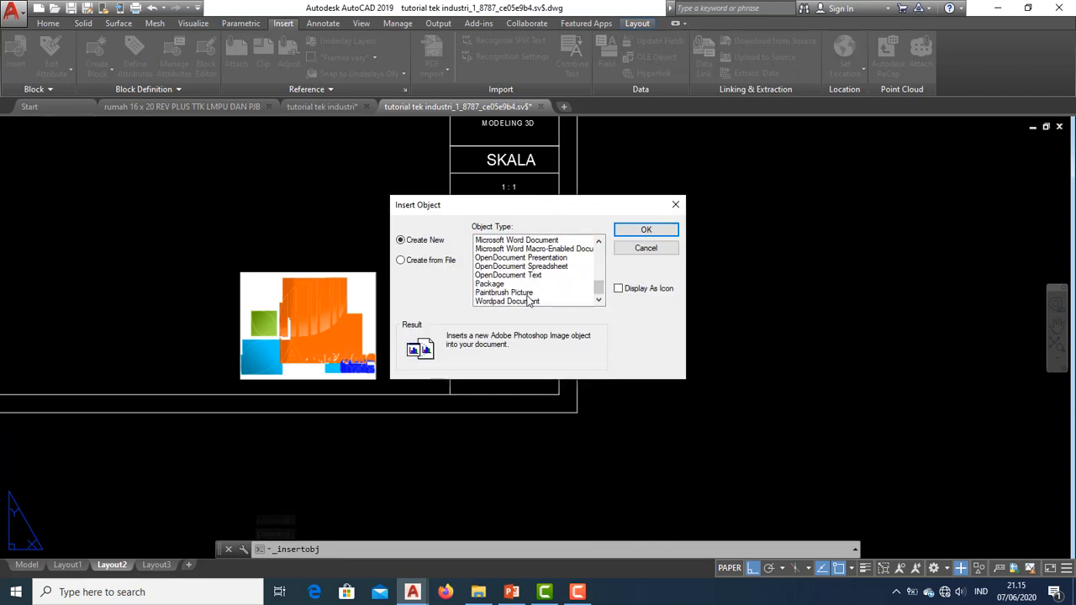
{"action": "left_click", "coordinate": [528, 295]}
{"action": "left_click", "coordinate": [646, 229]}
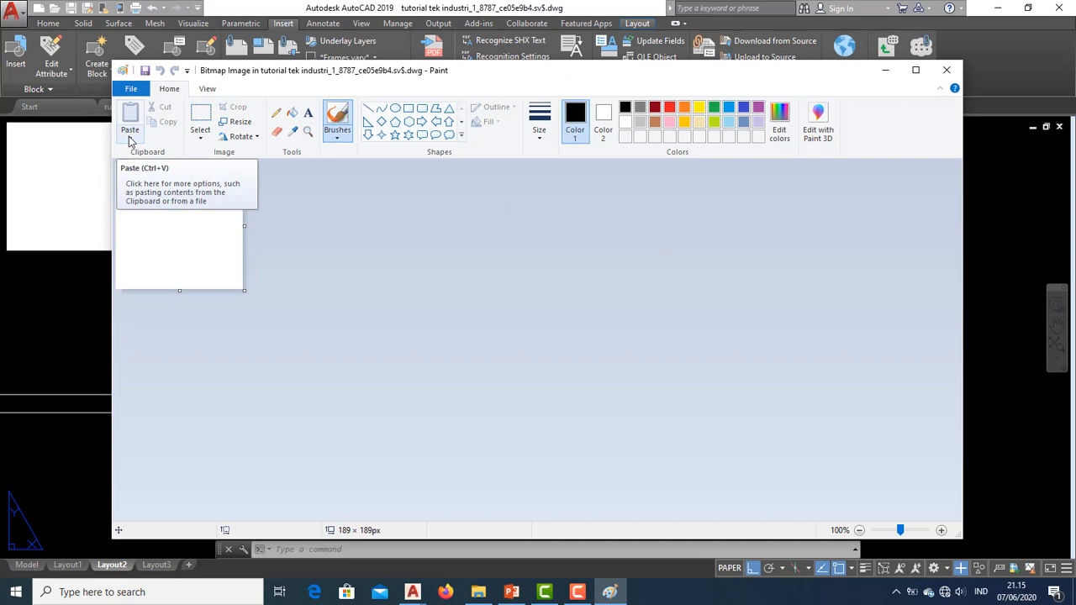
Step: Paste the Logo image from the Pictures folder into the embedded Paint bitmap and close Paint
{"action": "left_click", "coordinate": [129, 136]}
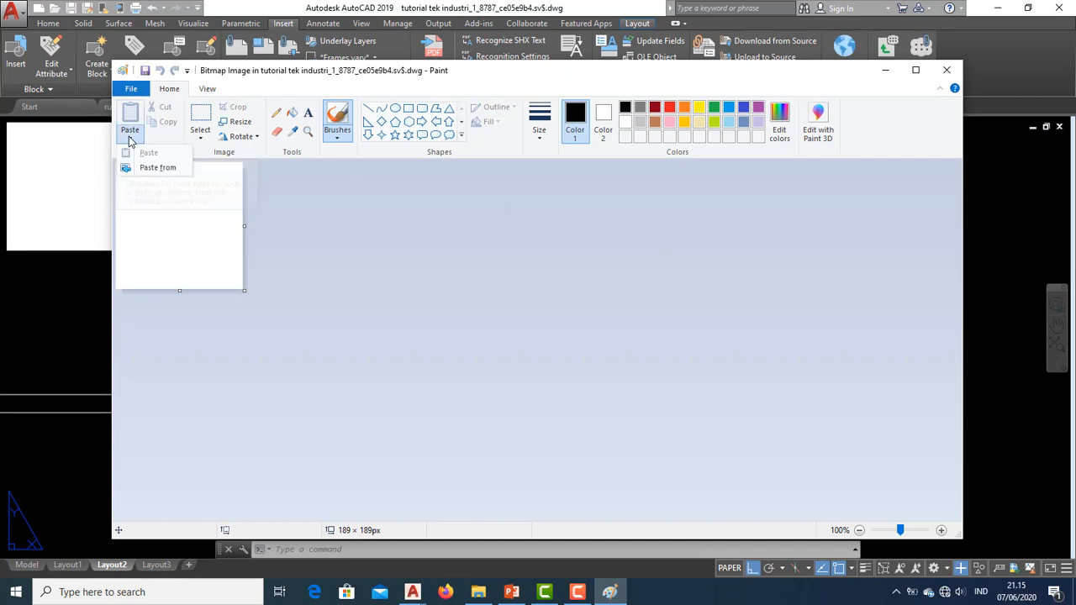
{"action": "left_click", "coordinate": [159, 170]}
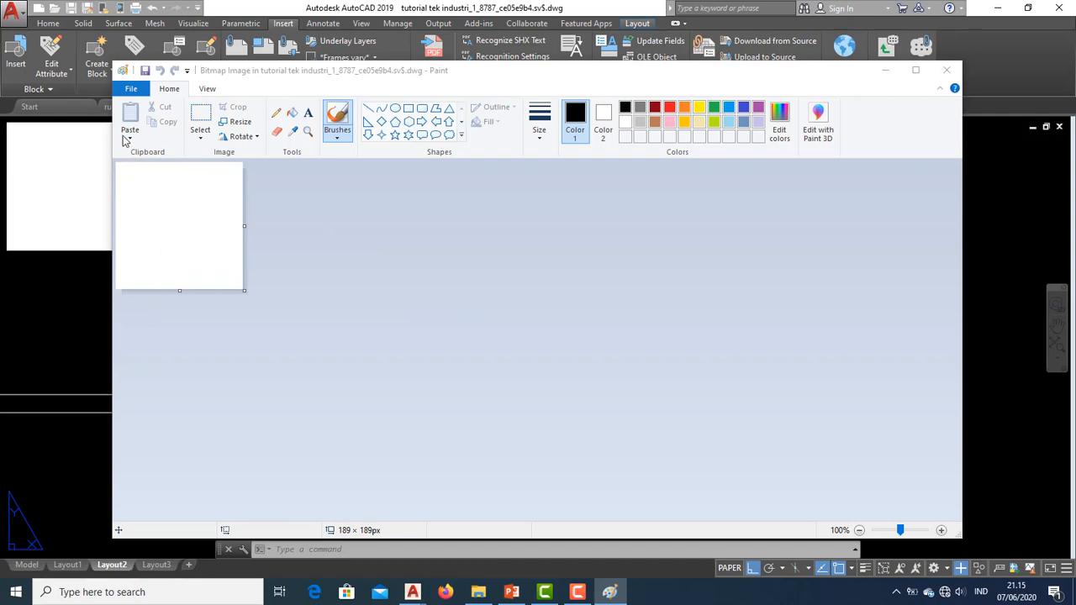
{"action": "left_click", "coordinate": [479, 592]}
{"action": "left_click", "coordinate": [610, 592]}
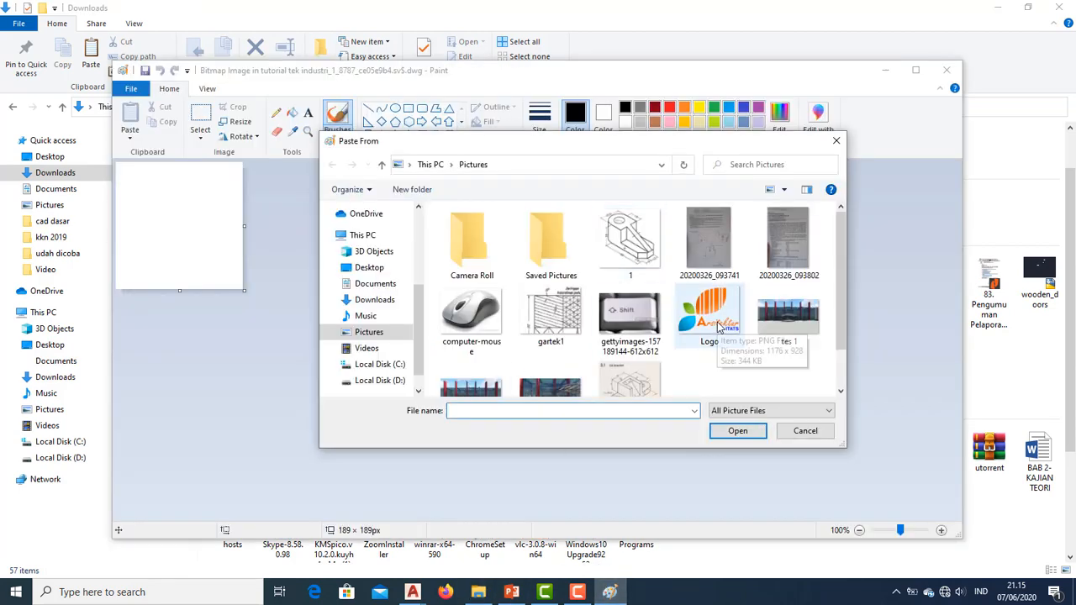
{"action": "left_click", "coordinate": [717, 333]}
{"action": "left_click", "coordinate": [738, 431]}
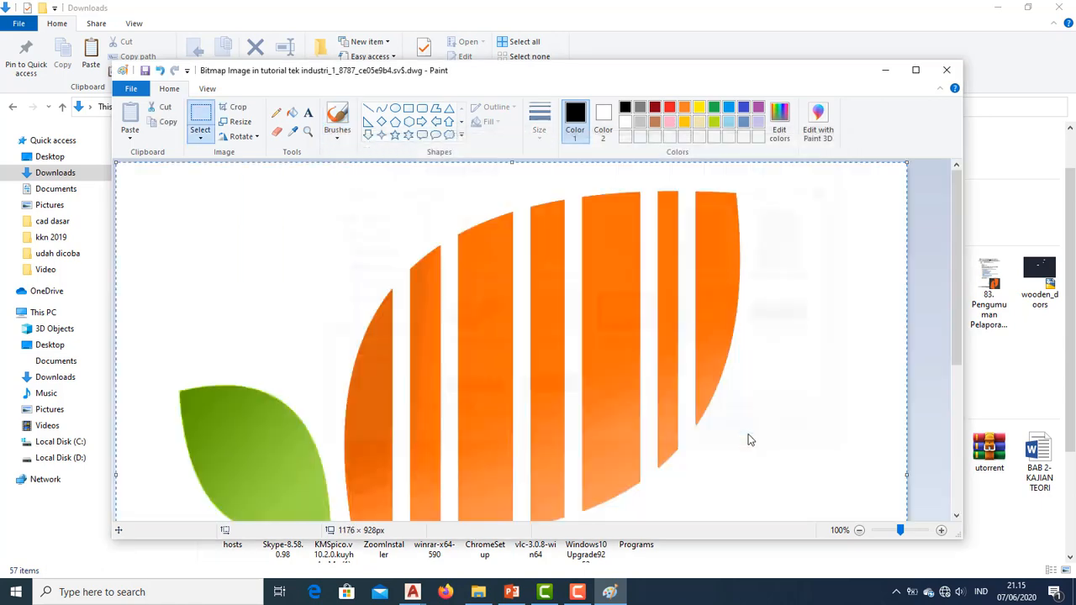
{"action": "left_click", "coordinate": [947, 70]}
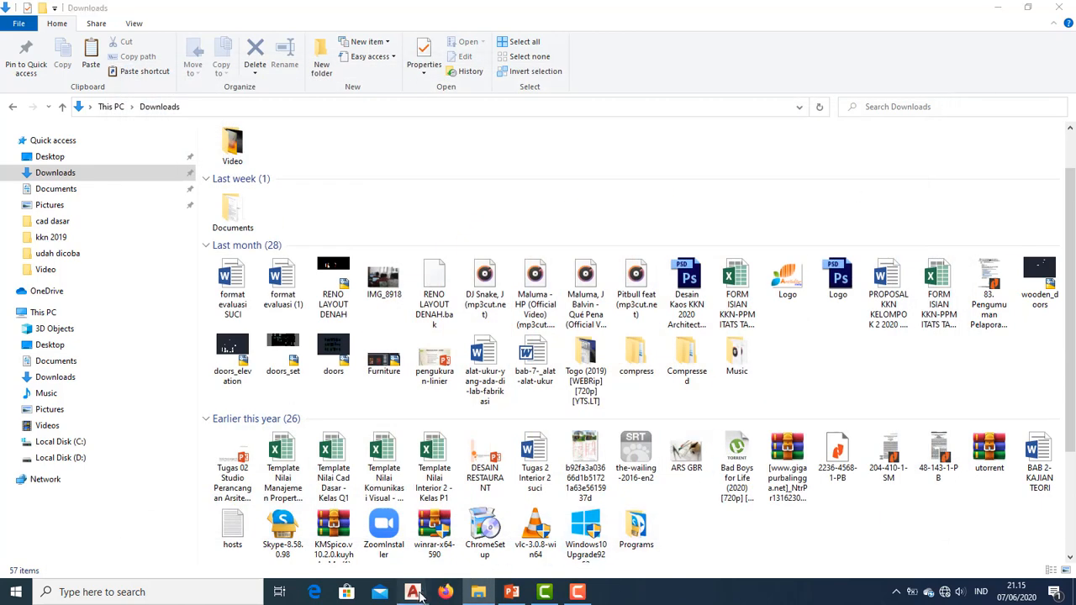
Step: Switch back to AutoCAD, then shrink the embedded logo and fit it inside the empty title block cell below NO. GBR
{"action": "mouse_move", "coordinate": [412, 592]}
{"action": "left_click", "coordinate": [519, 530]}
{"action": "scroll", "coordinate": [555, 286], "scroll_direction": "down", "scroll_amount": 5}
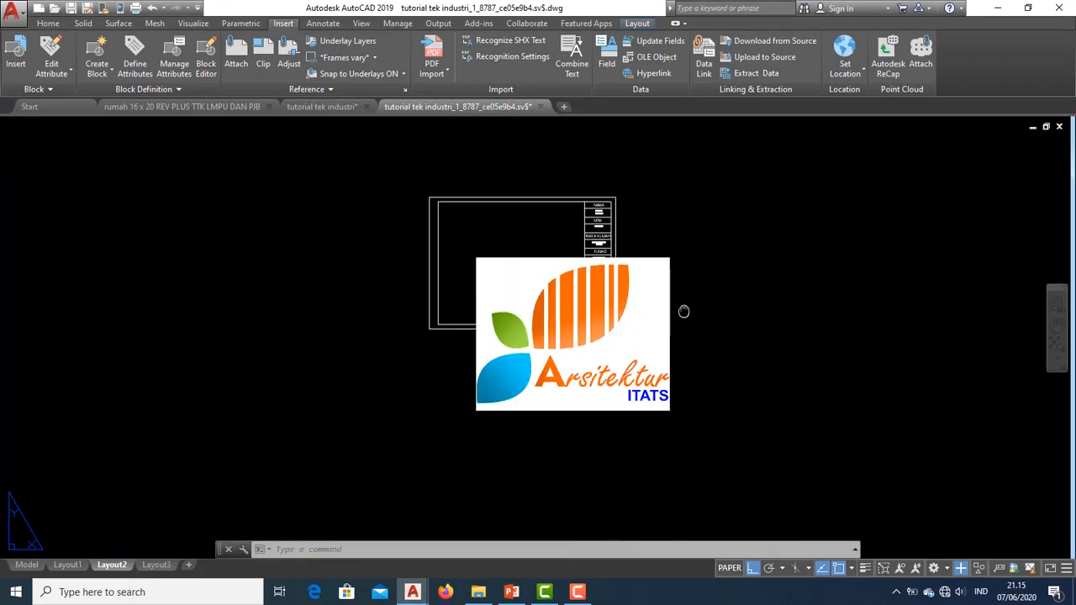
{"action": "scroll", "coordinate": [697, 278], "scroll_direction": "up", "scroll_amount": 1}
{"action": "left_click", "coordinate": [692, 340]}
{"action": "left_click", "coordinate": [607, 316]}
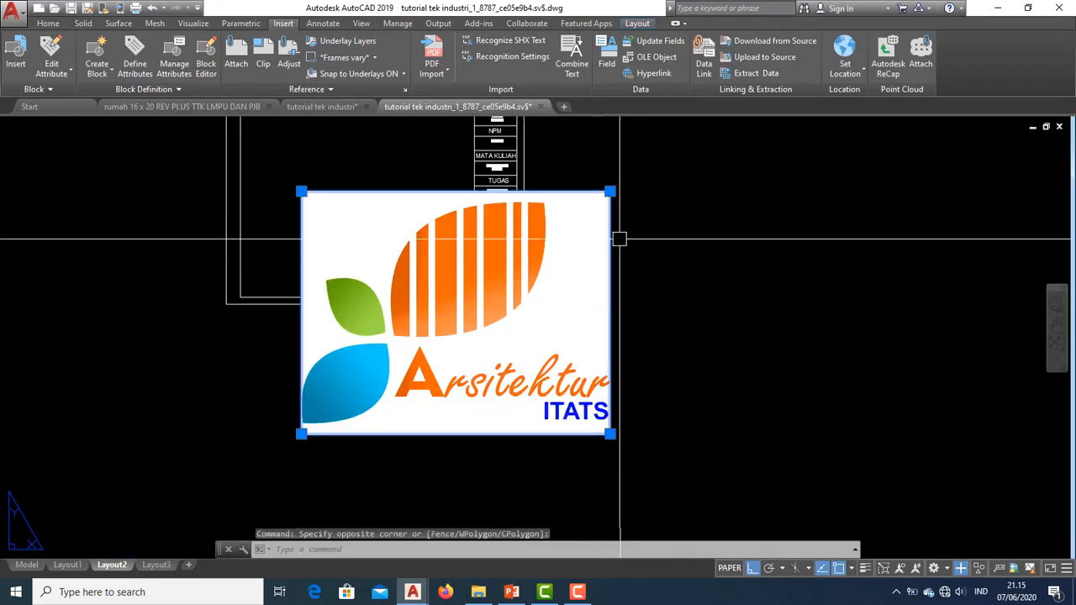
{"action": "left_click", "coordinate": [610, 192]}
{"action": "left_click", "coordinate": [365, 363]}
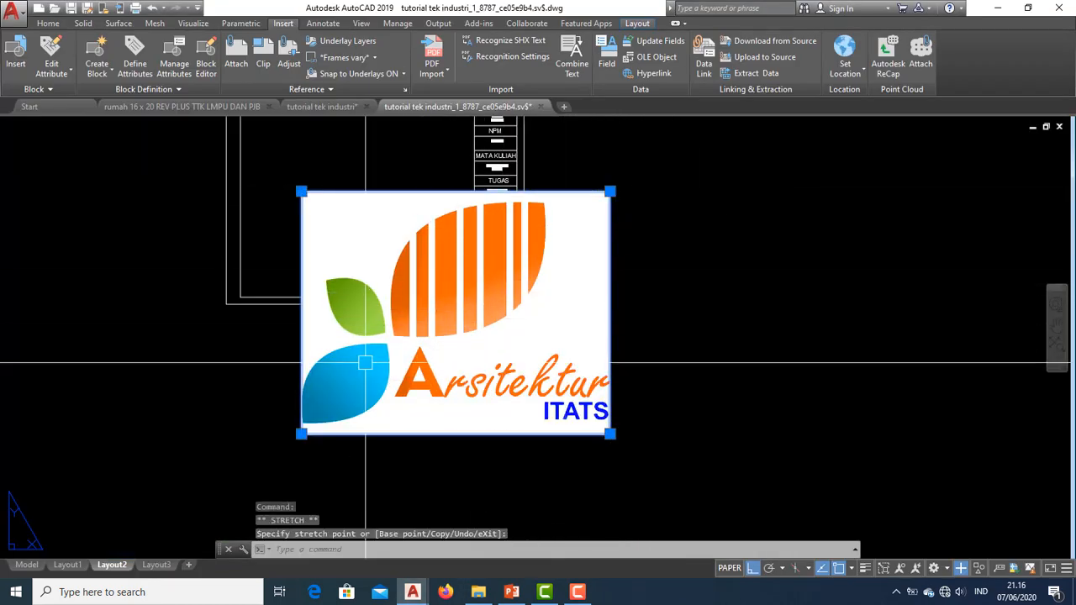
{"action": "left_click", "coordinate": [610, 192]}
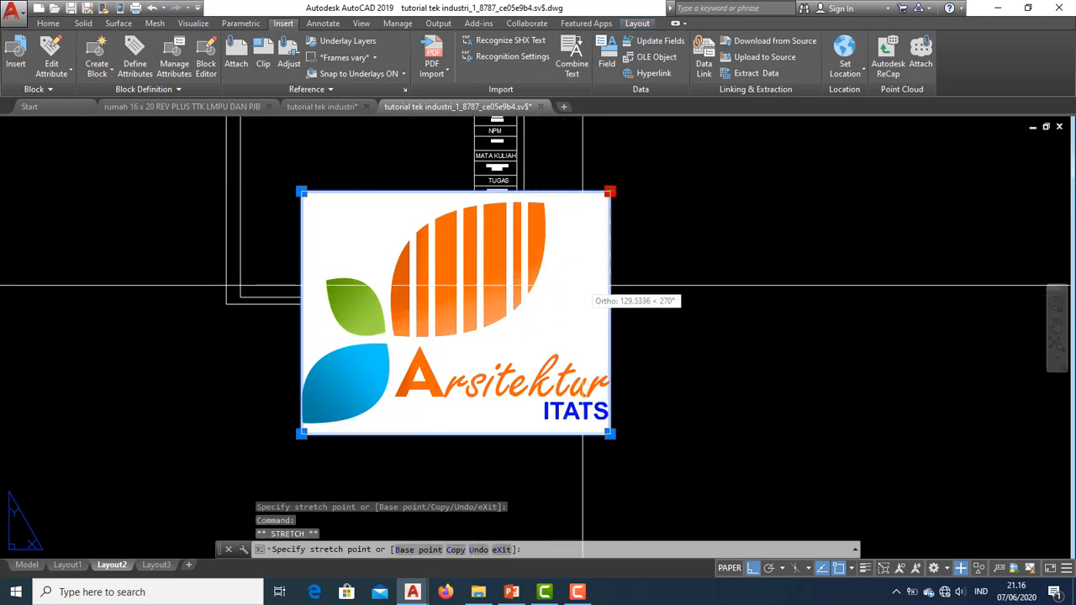
{"action": "key", "text": "Escape"}
{"action": "left_click", "coordinate": [583, 316]}
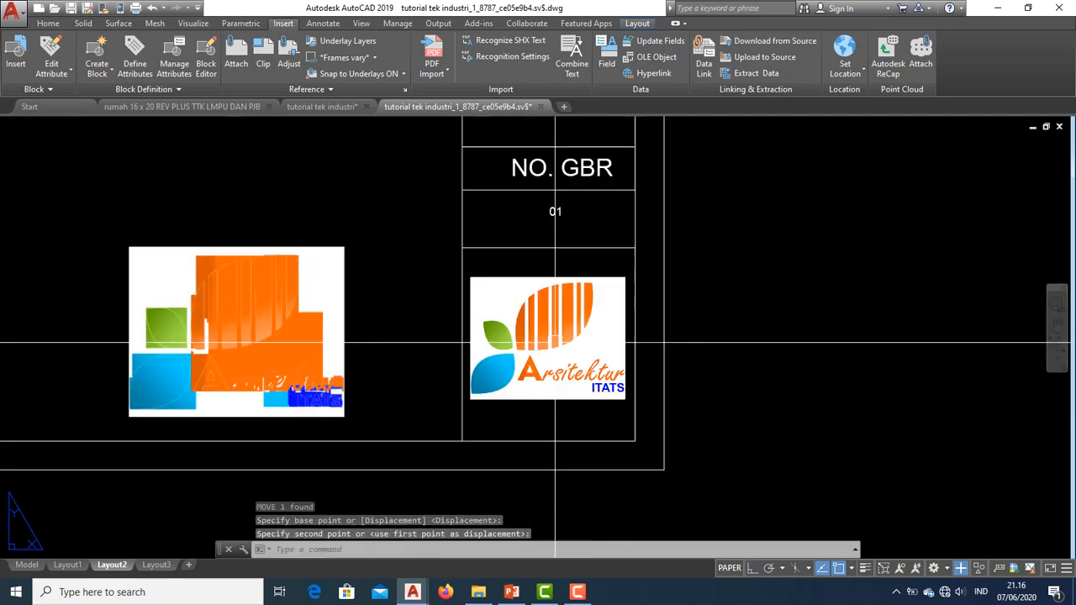
Step: Delete the distorted logo image beside the title block
{"action": "key", "text": "Escape"}
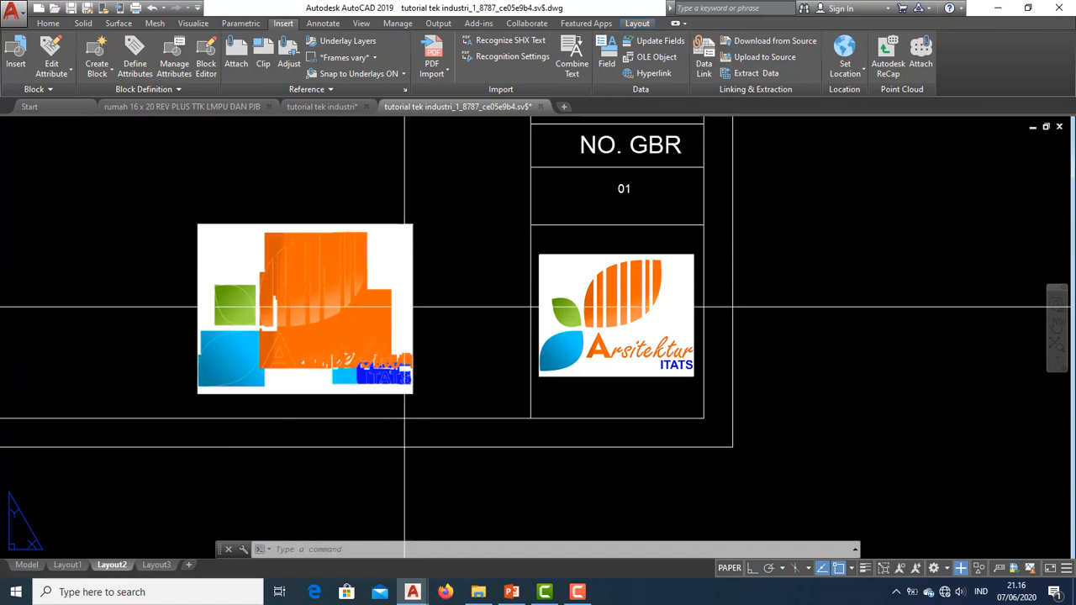
{"action": "left_click", "coordinate": [362, 240]}
{"action": "key", "text": "Delete"}
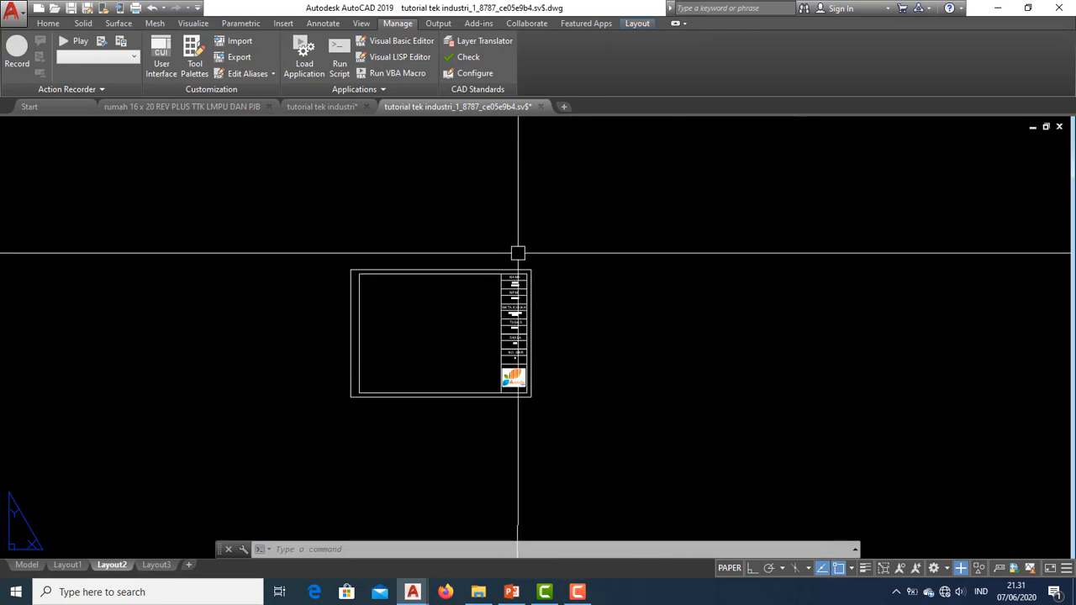
Step: Examine the whole sheet and its title block, from the NAMA row down to the logo cell
{"action": "scroll", "coordinate": [487, 352], "scroll_direction": "up", "scroll_amount": 3}
{"action": "middle_click_drag", "start_coordinate": [511, 329], "coordinate": [497, 348]}
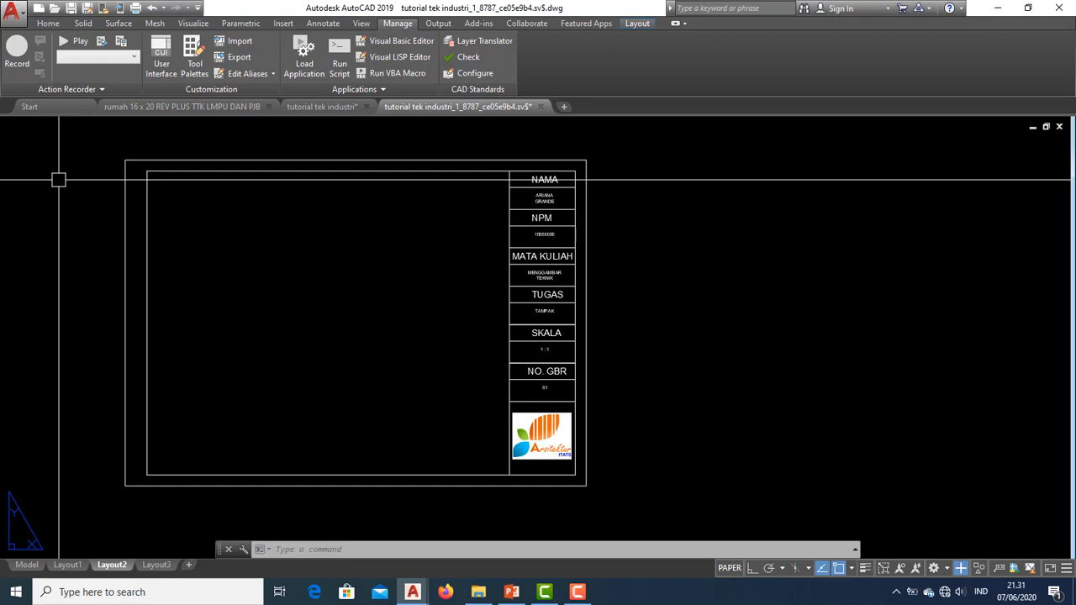
{"action": "middle_click_drag", "start_coordinate": [577, 166], "coordinate": [560, 185]}
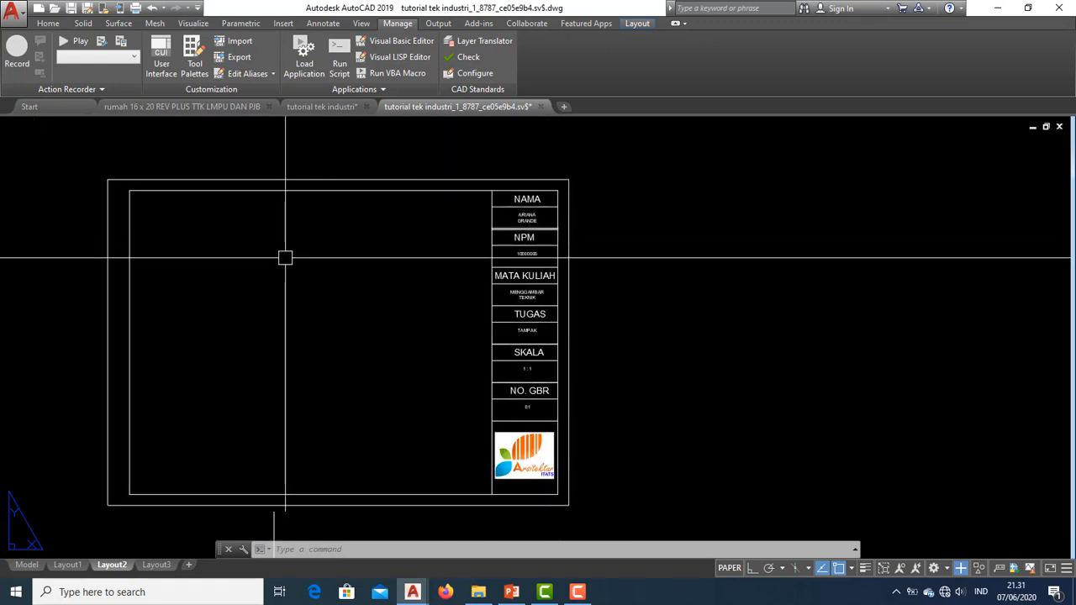
{"action": "left_click", "coordinate": [593, 499]}
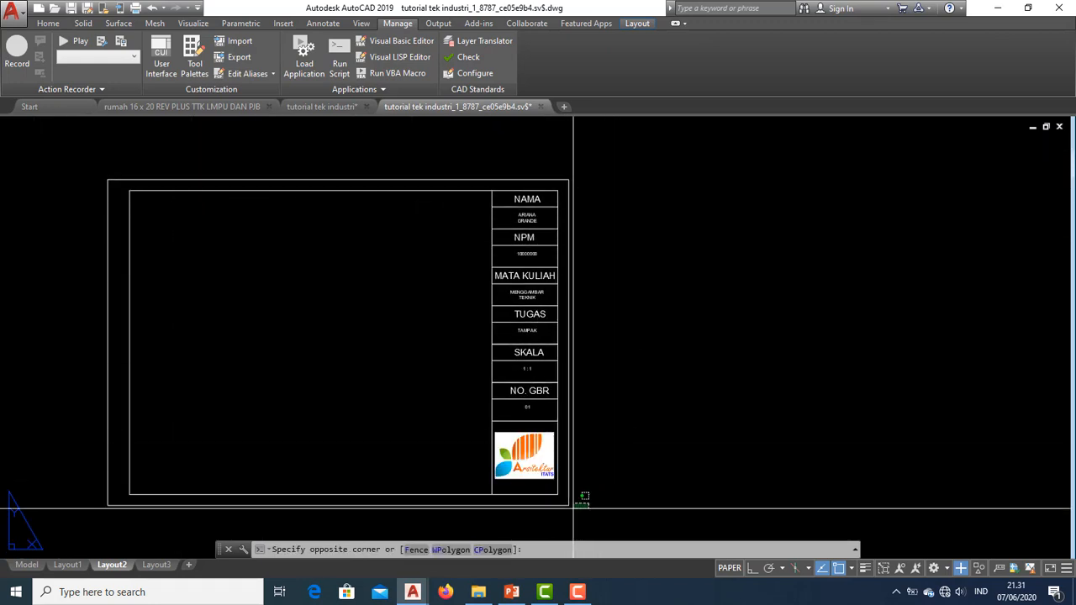
{"action": "left_click", "coordinate": [640, 424]}
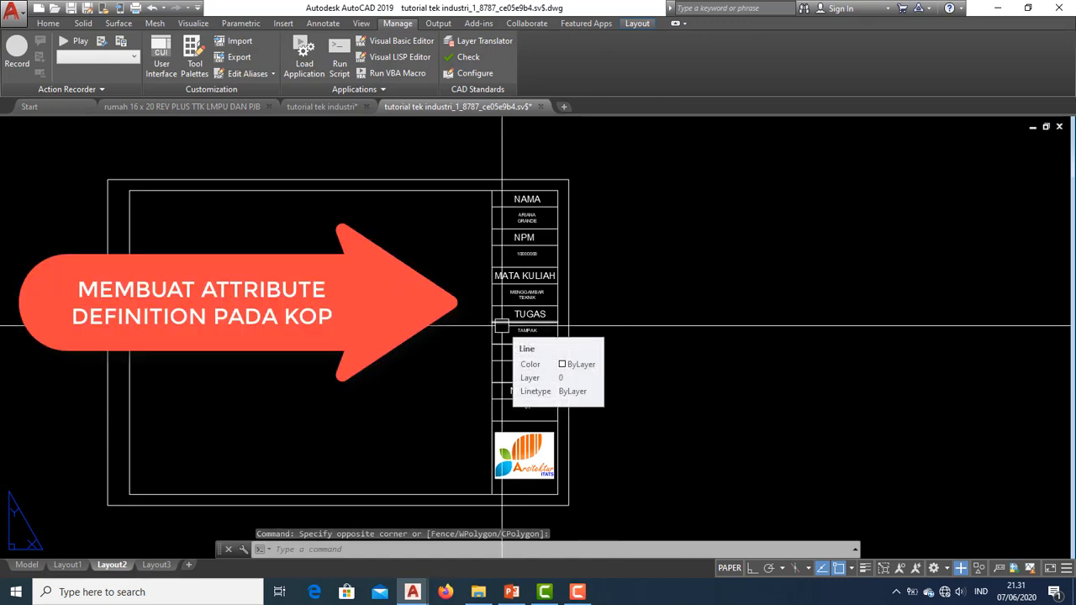
{"action": "scroll", "coordinate": [569, 309], "scroll_direction": "up", "scroll_amount": 2}
{"action": "middle_click_drag", "start_coordinate": [569, 311], "coordinate": [552, 438]}
{"action": "scroll", "coordinate": [553, 438], "scroll_direction": "down", "scroll_amount": 2}
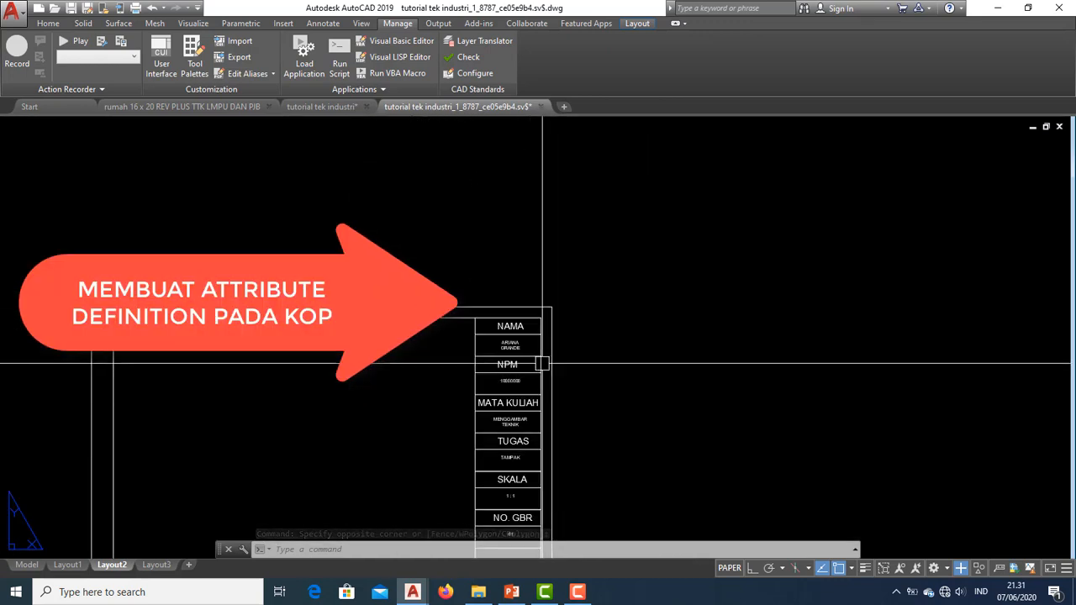
Step: Examine the title block entries below each label, especially those under TUGAS, SKALA and NO. GBR
{"action": "scroll", "coordinate": [549, 390], "scroll_direction": "down", "scroll_amount": 3}
{"action": "scroll", "coordinate": [550, 192], "scroll_direction": "up", "scroll_amount": 3}
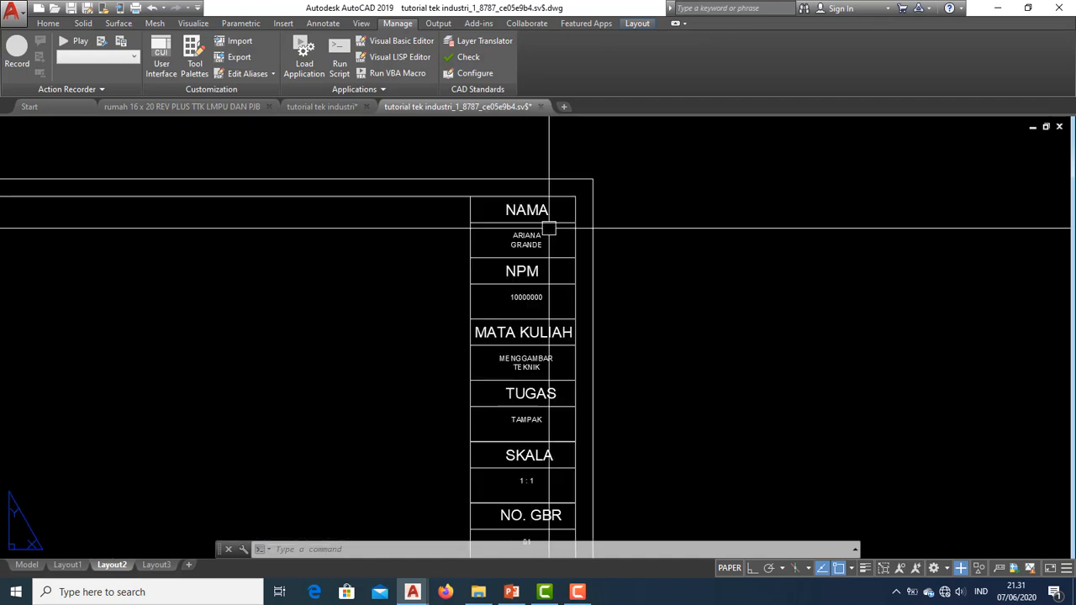
{"action": "scroll", "coordinate": [550, 228], "scroll_direction": "up", "scroll_amount": 4}
{"action": "scroll", "coordinate": [550, 319], "scroll_direction": "down", "scroll_amount": 2}
{"action": "middle_click_drag", "start_coordinate": [550, 320], "coordinate": [607, 208]}
{"action": "middle_click_drag", "start_coordinate": [598, 308], "coordinate": [603, 212]}
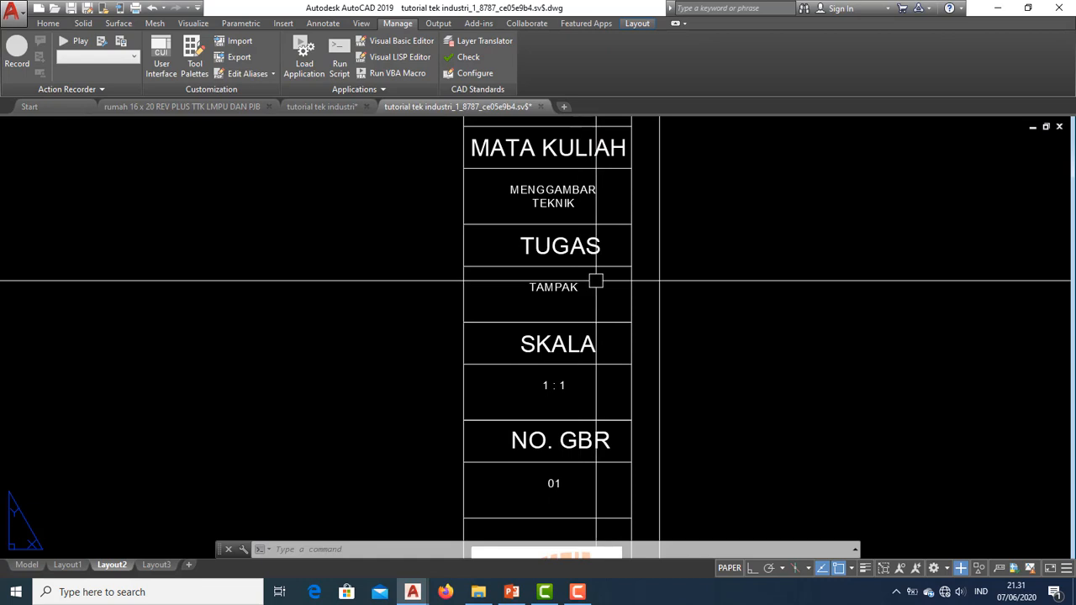
{"action": "middle_click_drag", "start_coordinate": [596, 281], "coordinate": [600, 233]}
{"action": "middle_click_drag", "start_coordinate": [613, 304], "coordinate": [629, 264]}
{"action": "scroll", "coordinate": [618, 345], "scroll_direction": "down", "scroll_amount": 4}
{"action": "left_click_drag", "start_coordinate": [600, 148], "coordinate": [590, 175]}
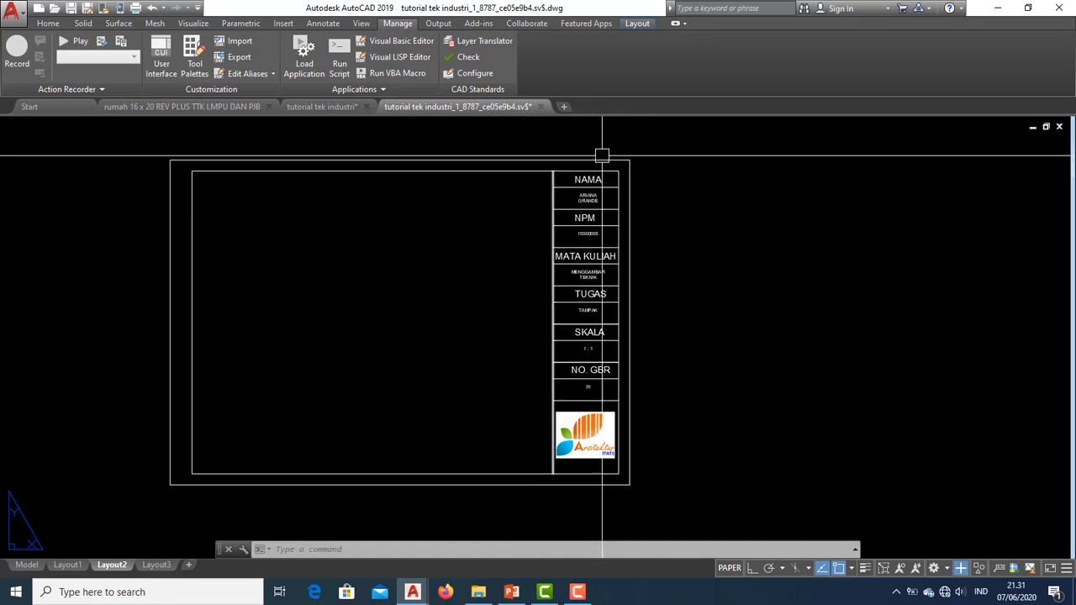
{"action": "scroll", "coordinate": [593, 328], "scroll_direction": "up", "scroll_amount": 2}
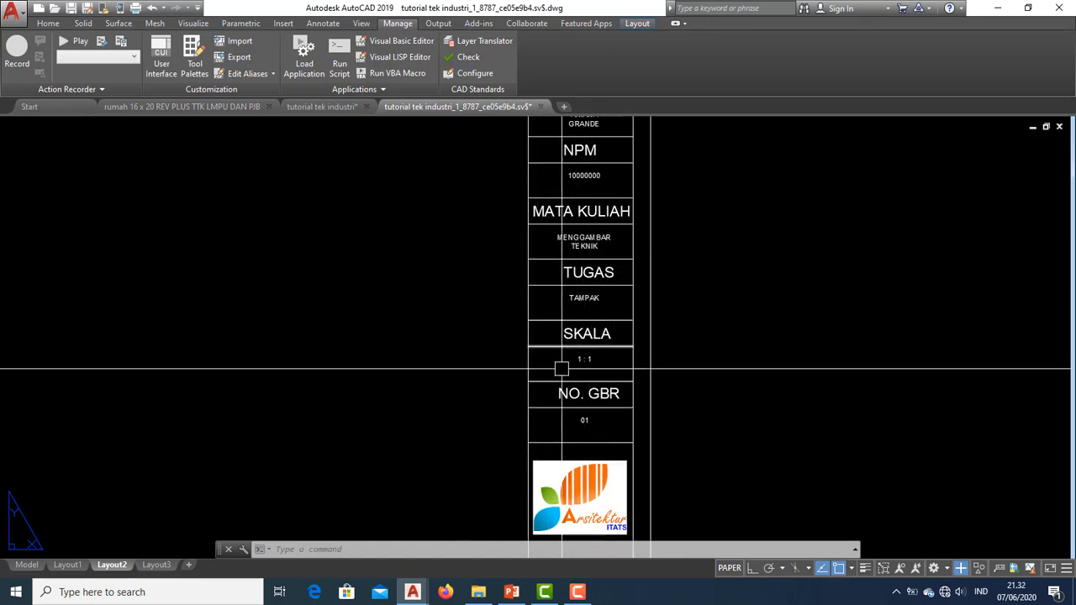
{"action": "middle_click_drag", "start_coordinate": [625, 413], "coordinate": [622, 351]}
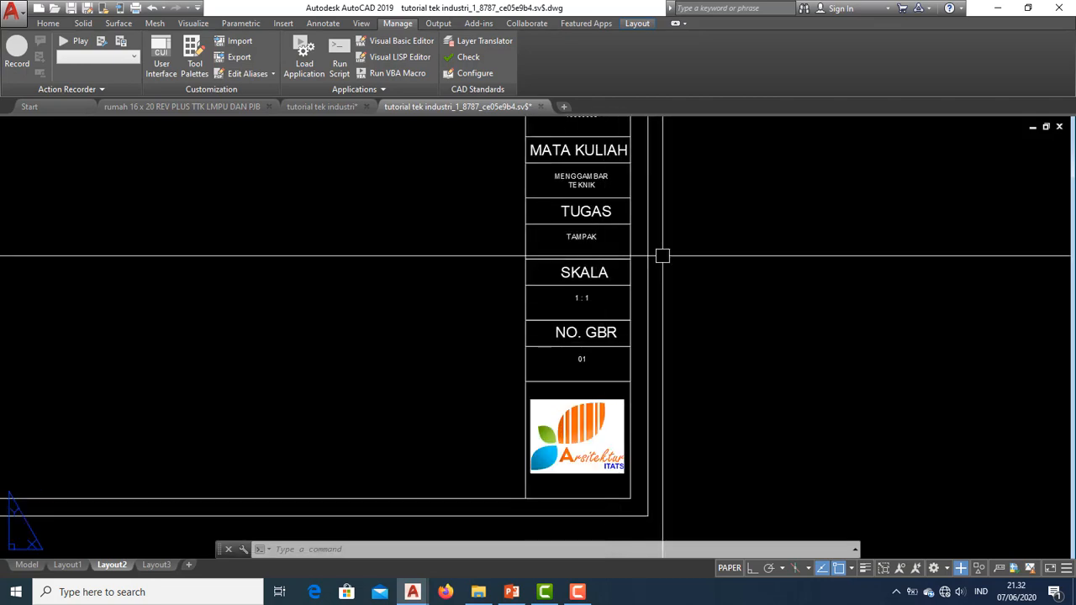
{"action": "middle_click_drag", "start_coordinate": [661, 255], "coordinate": [627, 286]}
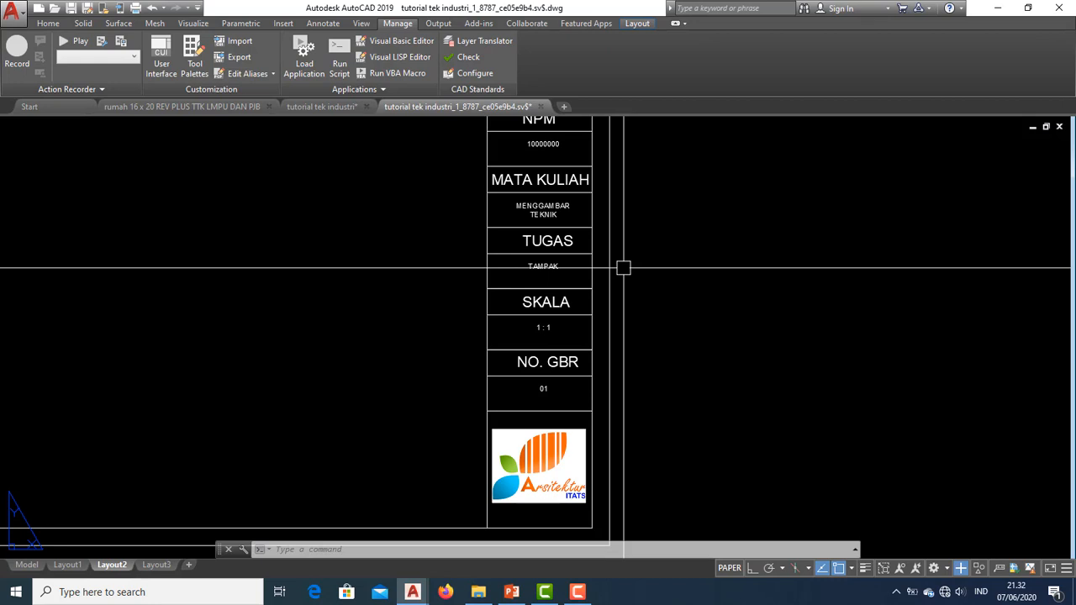
Step: Delete the TAMPAK, 1 : 1 and 01 entries from the title block cells under TUGAS, SKALA and NO. GBR
{"action": "scroll", "coordinate": [605, 267], "scroll_direction": "up", "scroll_amount": 5}
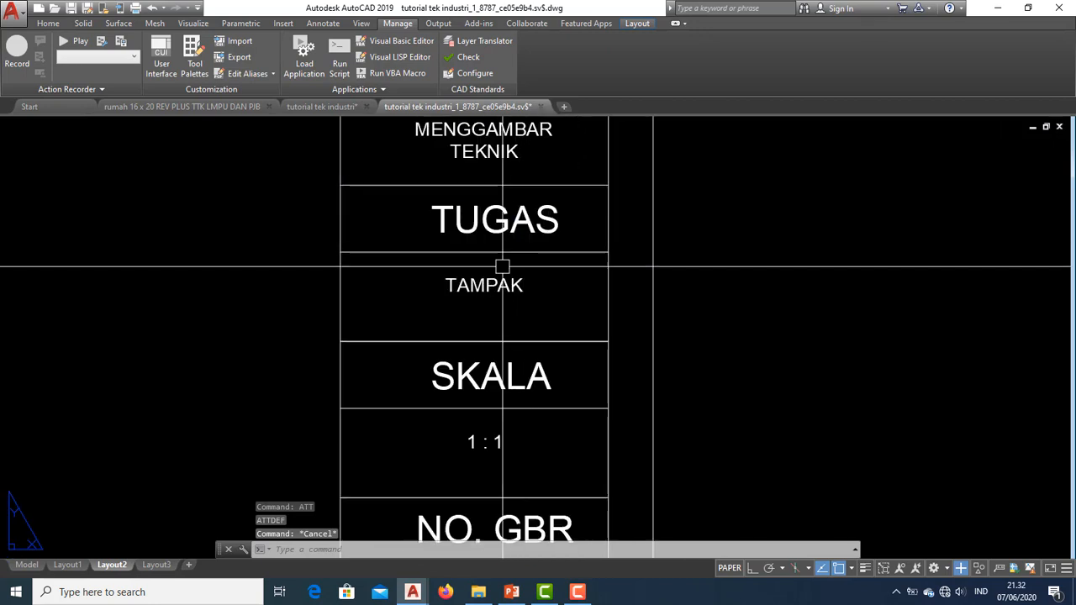
{"action": "scroll", "coordinate": [506, 267], "scroll_direction": "down", "scroll_amount": 2}
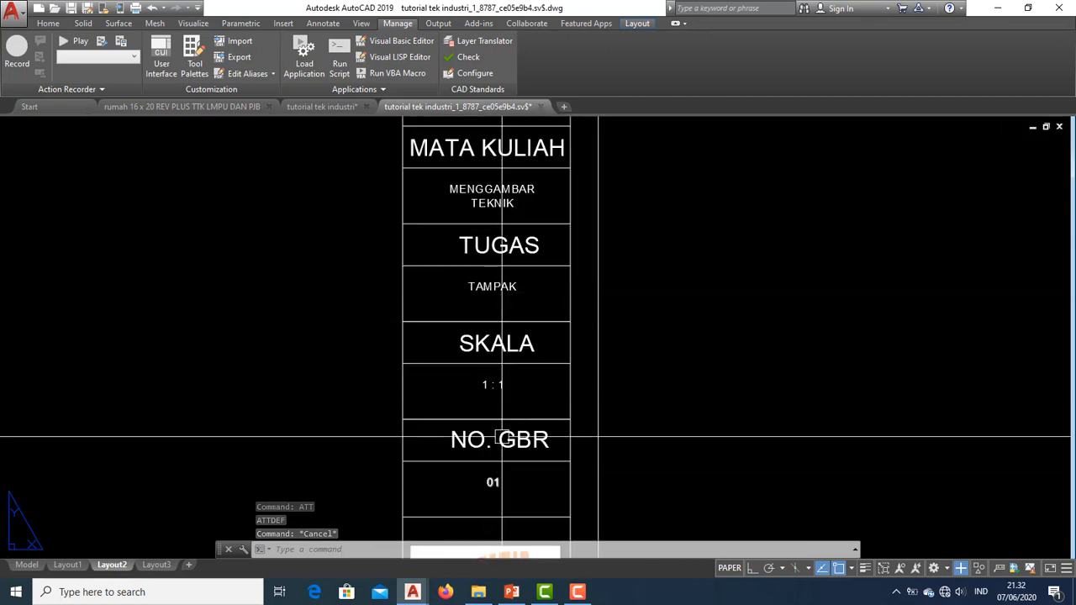
{"action": "left_click", "coordinate": [493, 285]}
{"action": "key", "text": "Delete"}
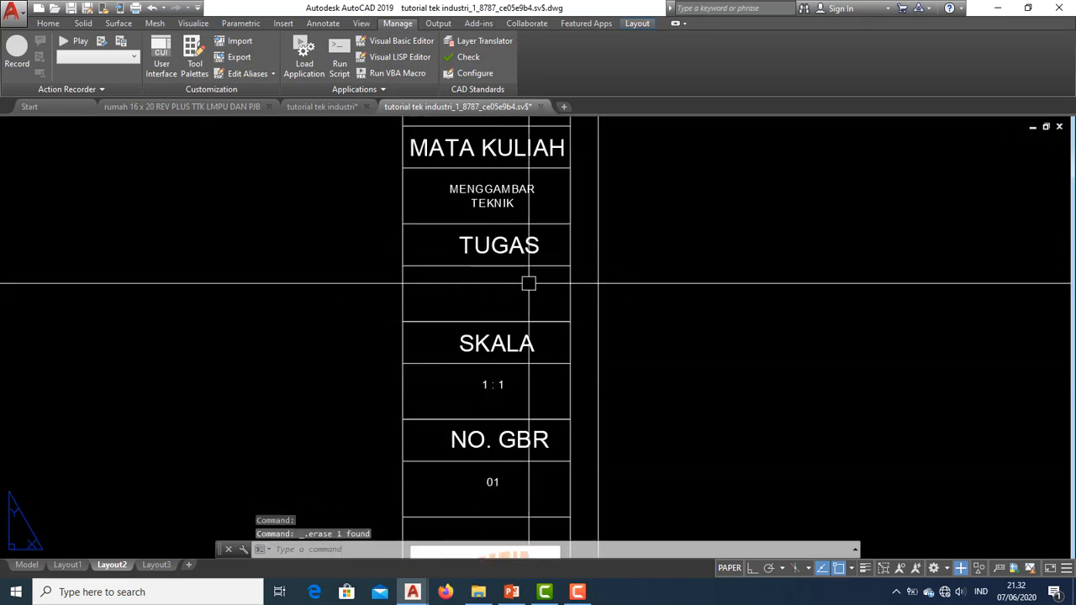
{"action": "left_click", "coordinate": [492, 387]}
{"action": "left_click", "coordinate": [486, 380]}
{"action": "left_click", "coordinate": [488, 380]}
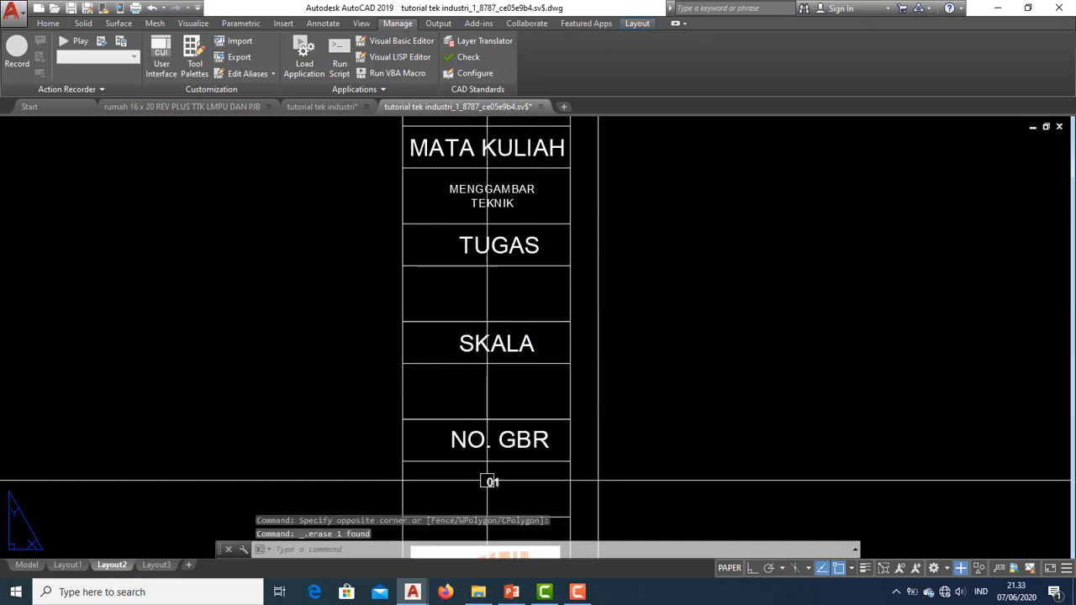
{"action": "left_click", "coordinate": [499, 481]}
{"action": "key", "text": "Delete"}
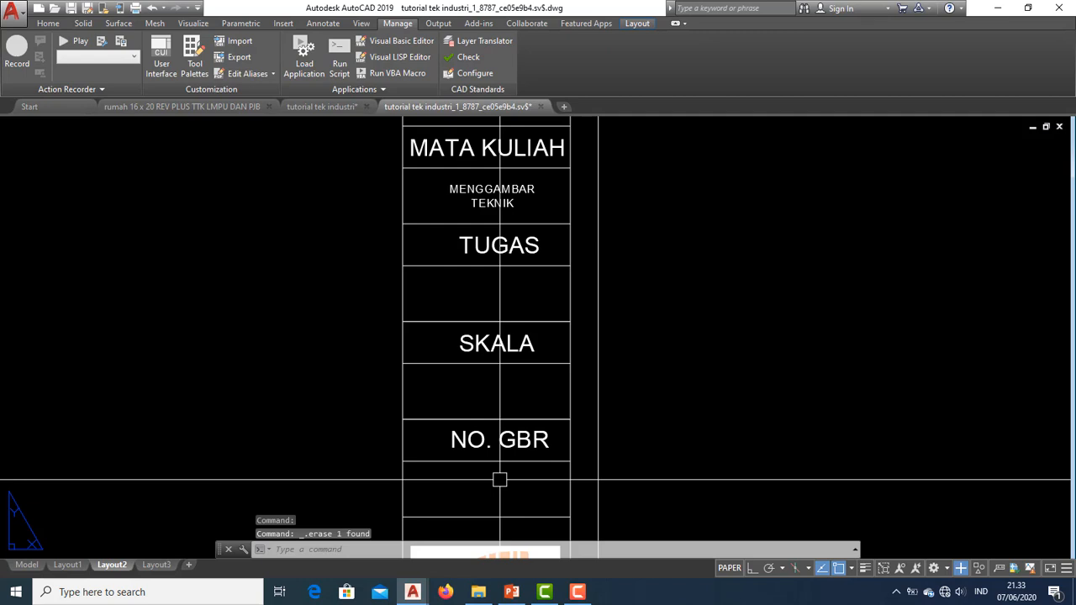
Step: Define an attribute with tag and default NAMA_TUGAS, Center justification and text height 3, and place it in the cell below TUGAS
{"action": "middle_click_drag", "start_coordinate": [552, 428], "coordinate": [418, 409]}
{"action": "scroll", "coordinate": [418, 409], "scroll_direction": "up", "scroll_amount": 2}
{"action": "scroll", "coordinate": [324, 247], "scroll_direction": "down", "scroll_amount": 2}
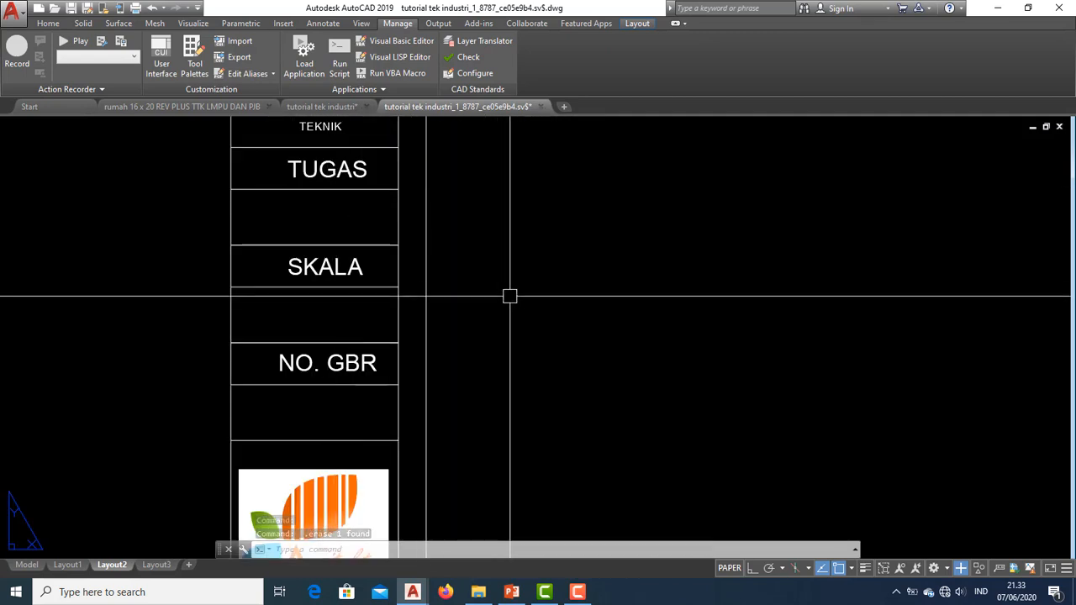
{"action": "key", "text": "Escape"}
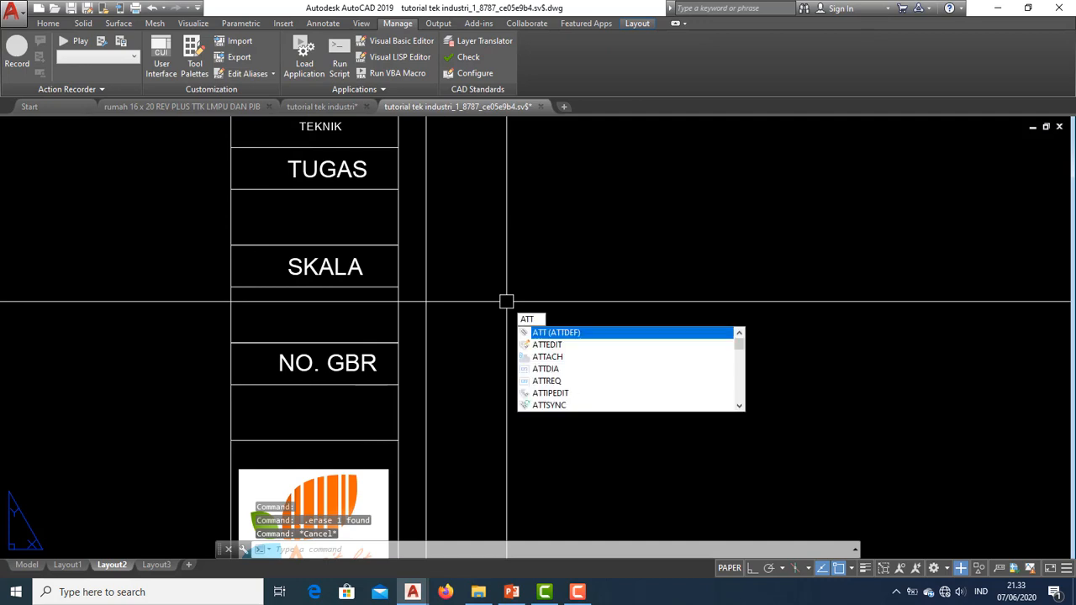
{"action": "key", "text": "Return"}
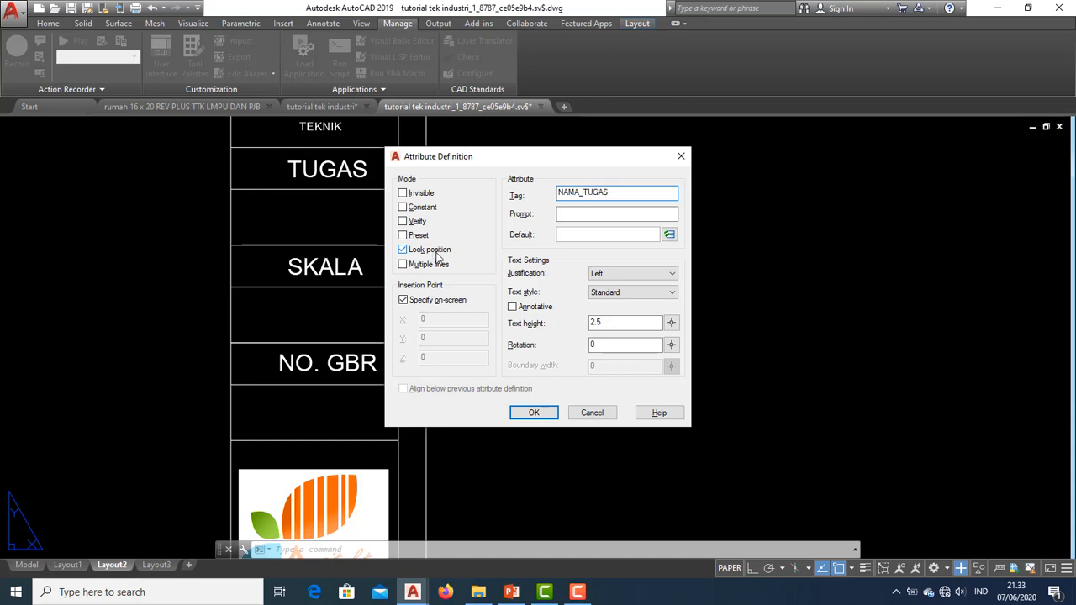
{"action": "left_click", "coordinate": [565, 233]}
{"action": "left_click_drag", "start_coordinate": [611, 192], "coordinate": [542, 188]}
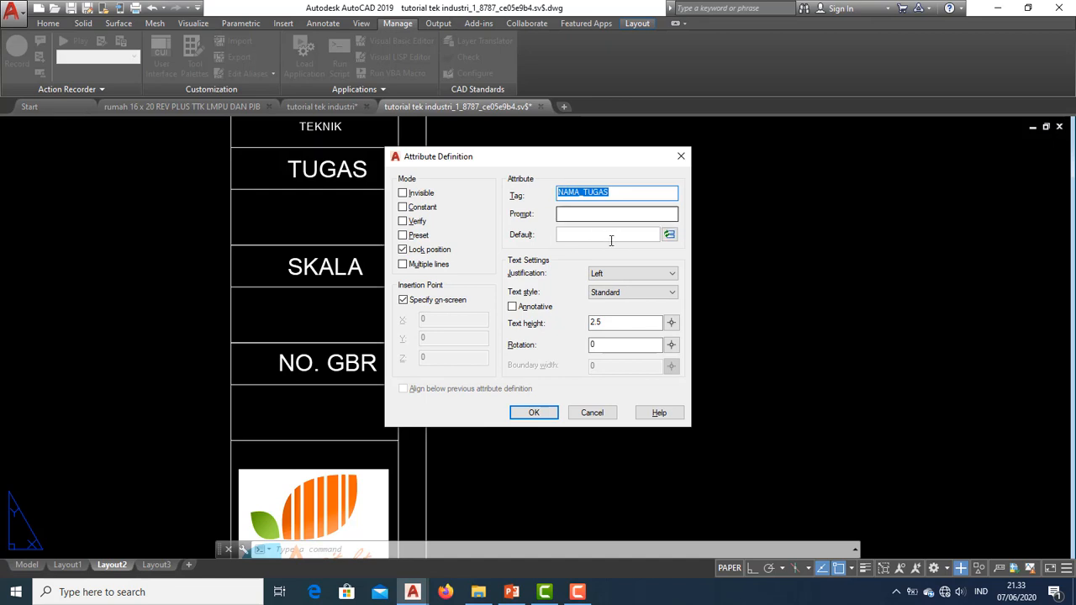
{"action": "type", "text": "NAMA_TUGAS"}
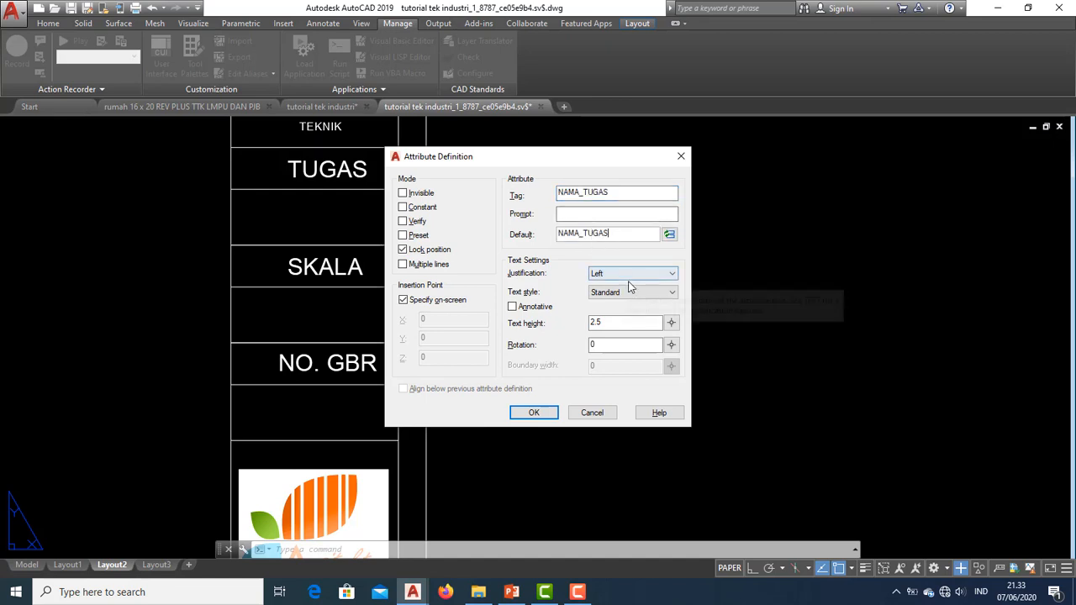
{"action": "left_click", "coordinate": [631, 275]}
{"action": "left_click", "coordinate": [620, 313]}
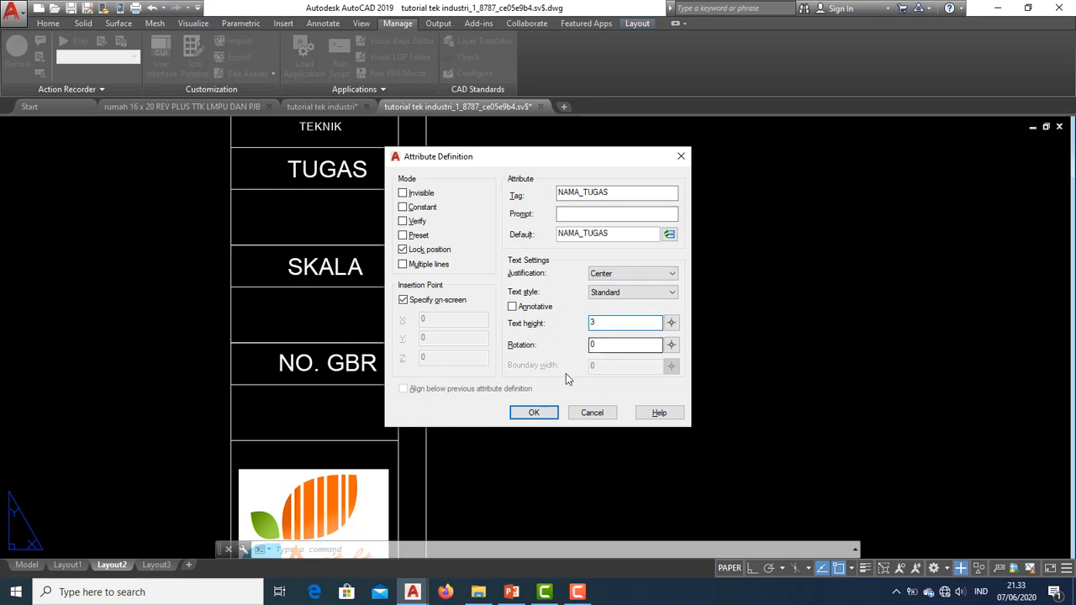
{"action": "left_click", "coordinate": [534, 413]}
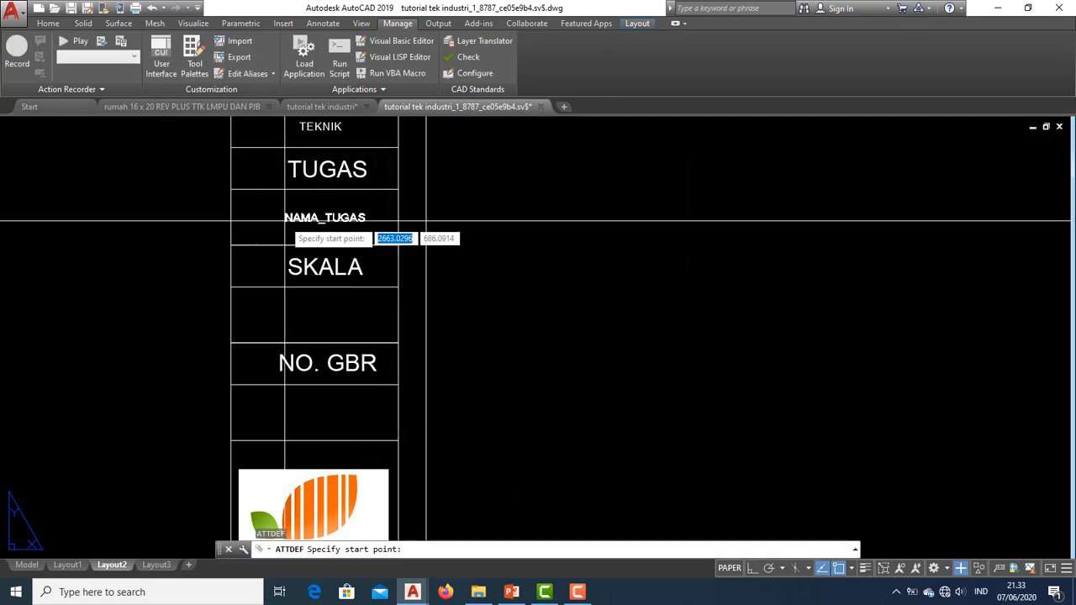
{"action": "left_click", "coordinate": [239, 221]}
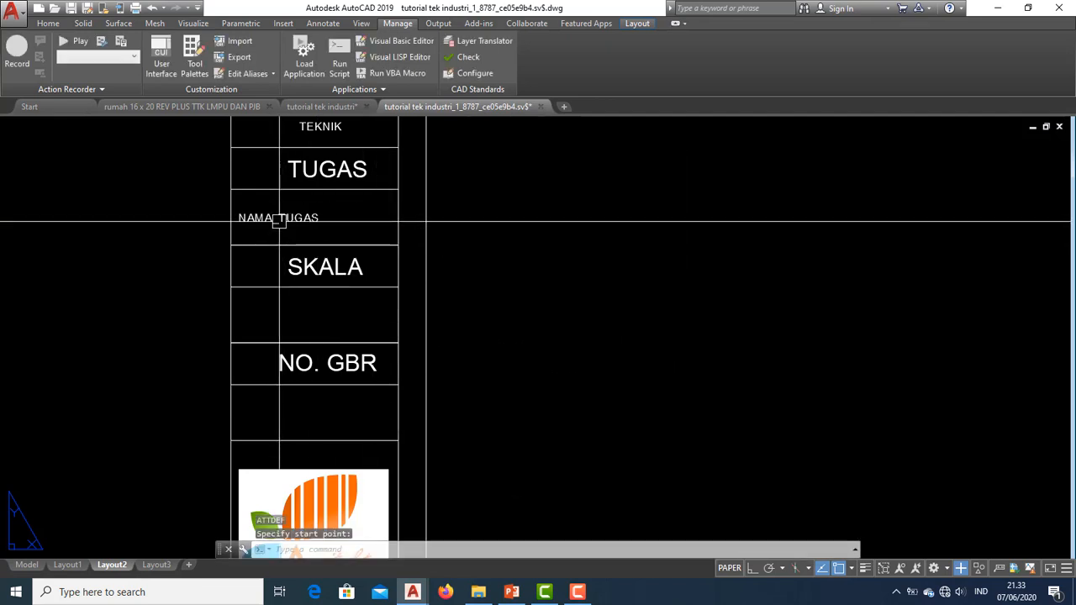
Step: Move the NAMA_TUGAS attribute horizontally to the middle of its cell, aligned under the TUGAS label
{"action": "left_click", "coordinate": [315, 219]}
{"action": "middle_click_drag", "start_coordinate": [359, 233], "coordinate": [442, 243]}
{"action": "type", "text": "m"}
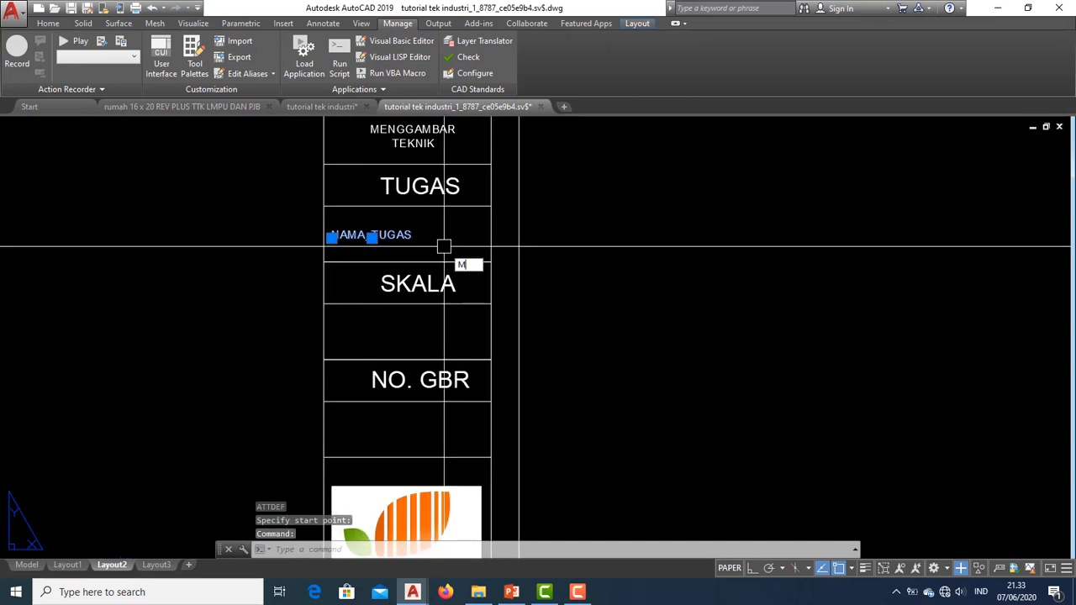
{"action": "key", "text": "Return"}
{"action": "scroll", "coordinate": [428, 250], "scroll_direction": "up", "scroll_amount": 3}
{"action": "left_click", "coordinate": [407, 248]}
{"action": "left_click", "coordinate": [524, 247]}
{"action": "scroll", "coordinate": [521, 252], "scroll_direction": "down", "scroll_amount": 3}
{"action": "middle_click_drag", "start_coordinate": [526, 250], "coordinate": [457, 228]}
{"action": "key", "text": "Escape"}
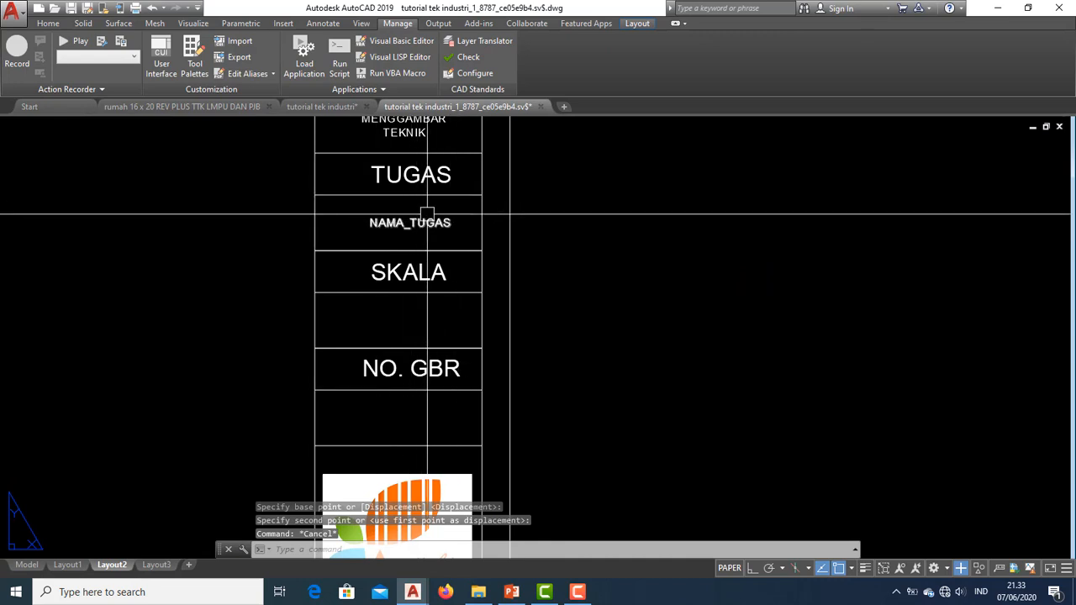
{"action": "key", "text": "Escape"}
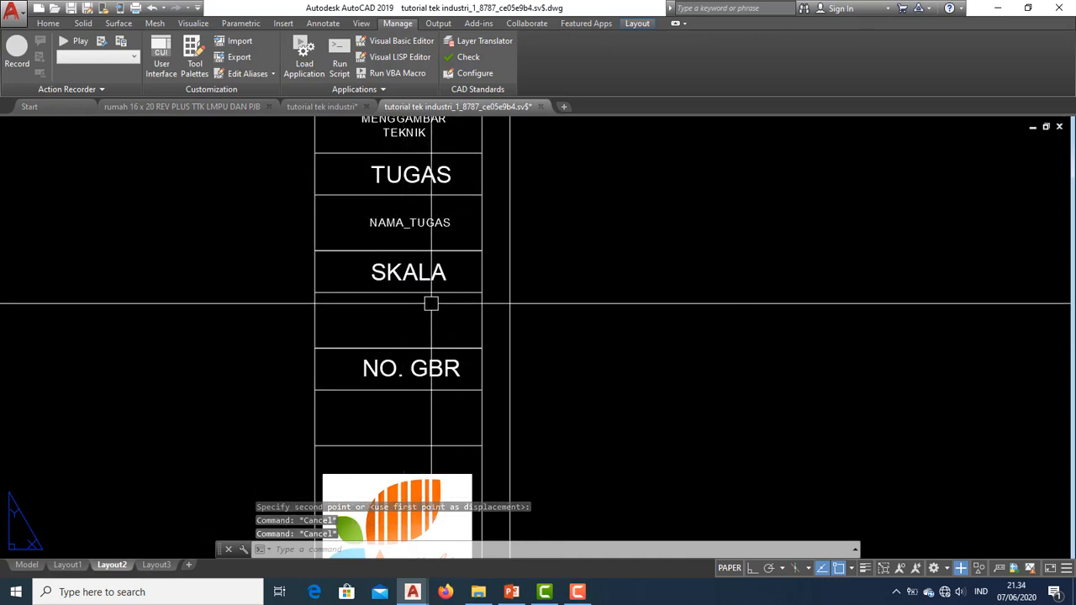
Step: Define an attribute with tag and default SKALA_GAMBAR, Center justification and text height 3, and place it in the cell below SKALA
{"action": "type", "text": "ATT"}
{"action": "key", "text": "Return"}
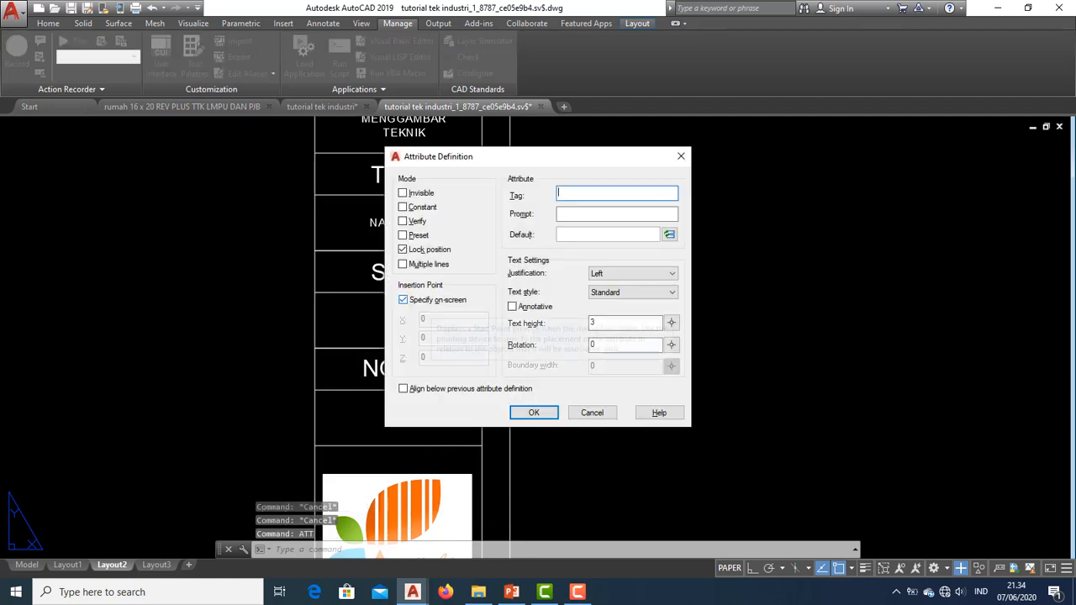
{"action": "type", "text": "SKALA_GAMBAR"}
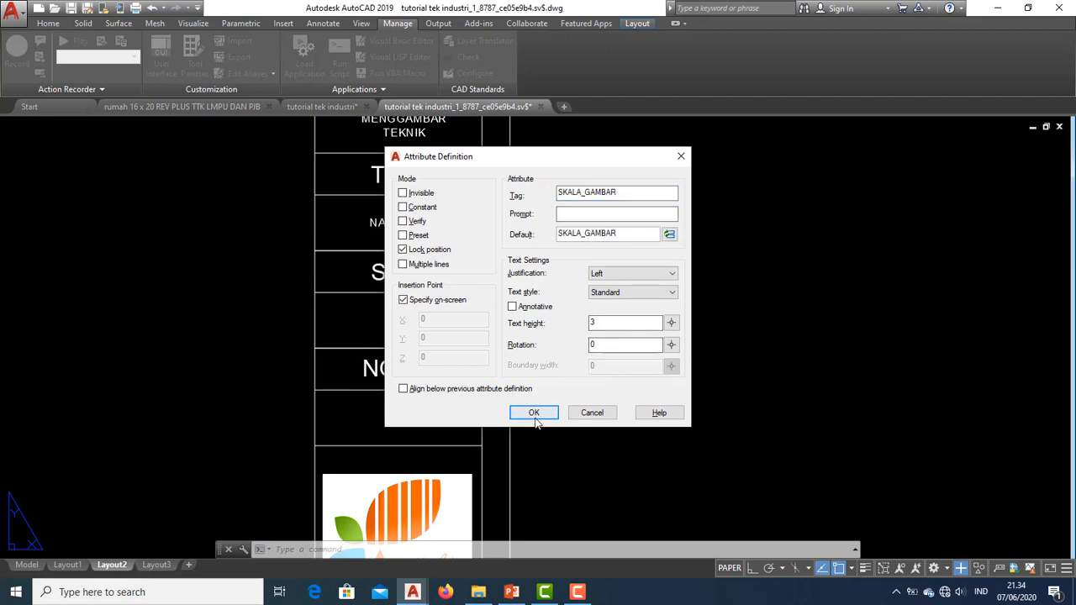
{"action": "left_click", "coordinate": [606, 276]}
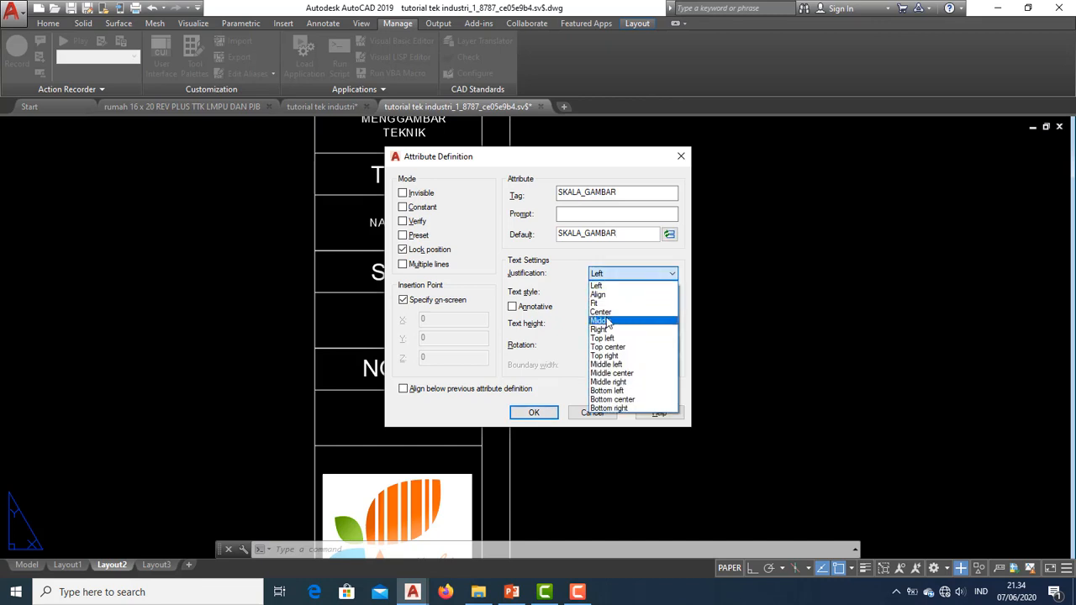
{"action": "left_click", "coordinate": [607, 311]}
{"action": "left_click", "coordinate": [537, 414]}
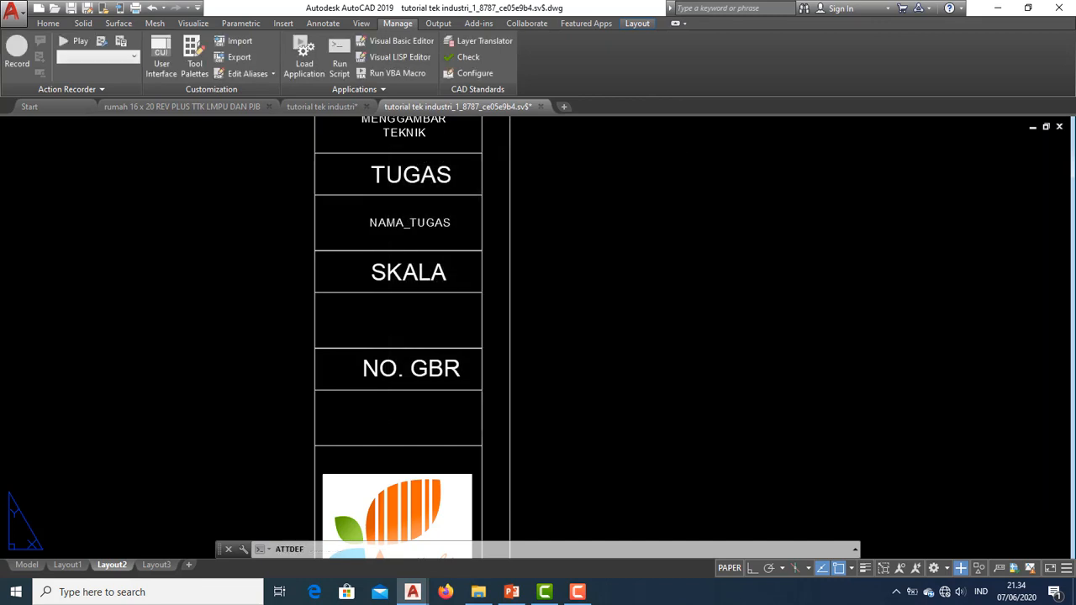
{"action": "left_click", "coordinate": [368, 321]}
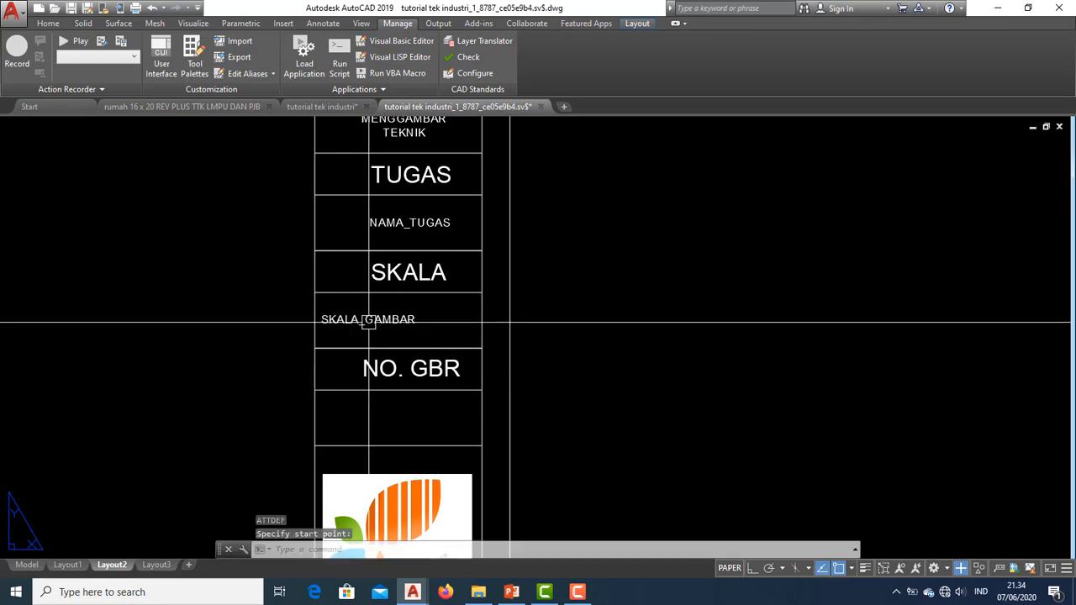
Step: Move the SKALA_GAMBAR attribute horizontally to the middle of its cell under the SKALA label
{"action": "left_click", "coordinate": [391, 320]}
{"action": "scroll", "coordinate": [394, 318], "scroll_direction": "up", "scroll_amount": 4}
{"action": "type", "text": "m"}
{"action": "key", "text": "Return"}
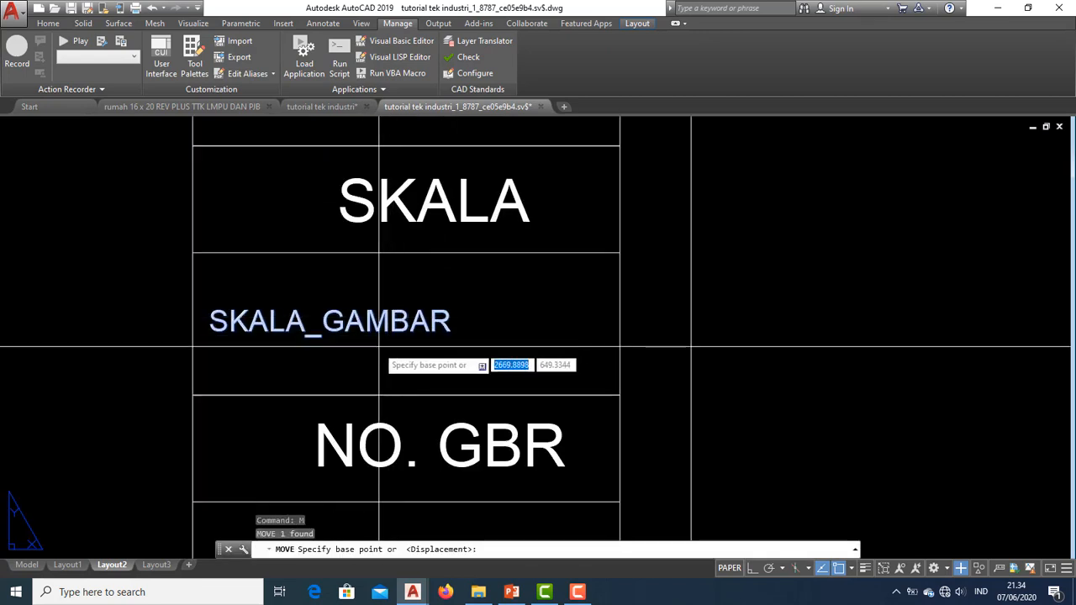
{"action": "left_click", "coordinate": [394, 344]}
{"action": "left_click", "coordinate": [489, 342]}
{"action": "scroll", "coordinate": [490, 342], "scroll_direction": "down", "scroll_amount": 4}
{"action": "middle_click_drag", "start_coordinate": [566, 327], "coordinate": [431, 305]}
{"action": "key", "text": "Escape"}
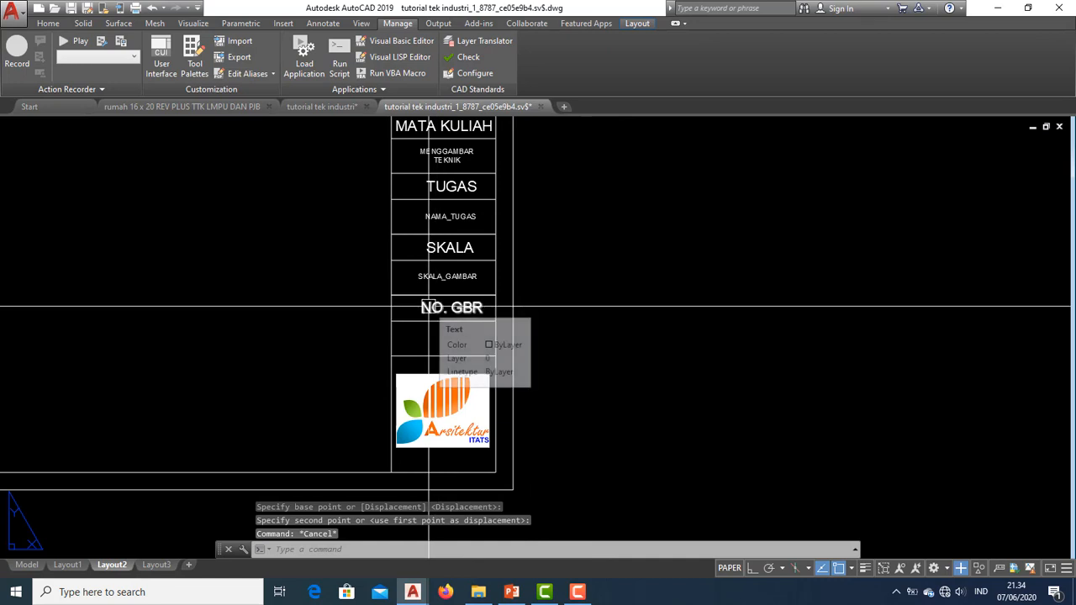
Step: Define an attribute with tag and default NO_GBR, Center justification and text height 3, and place it in the cell below NO. GBR
{"action": "type", "text": "AT"}
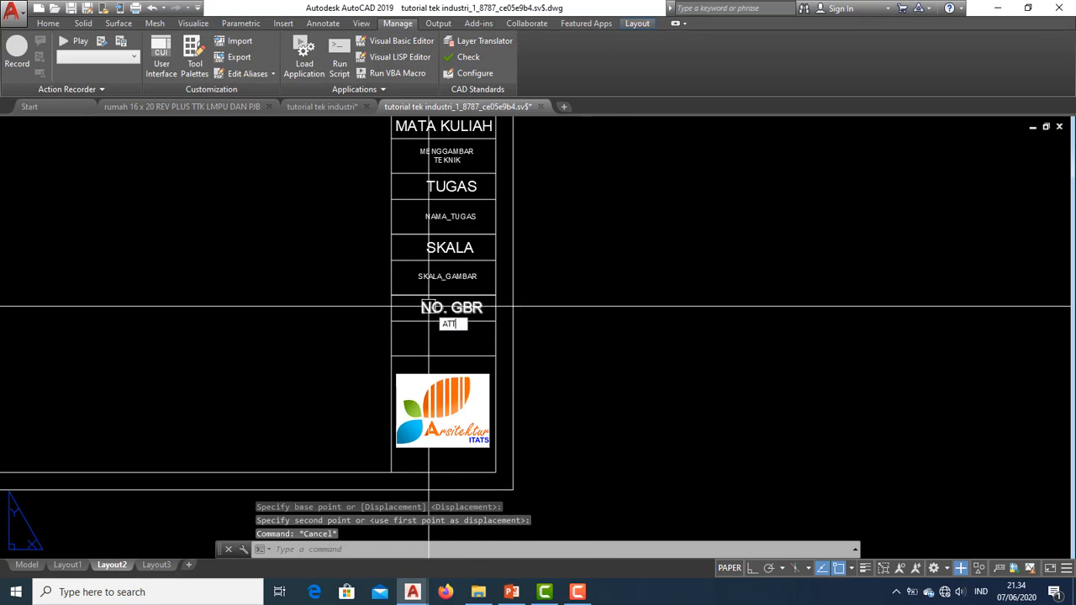
{"action": "key", "text": "Return"}
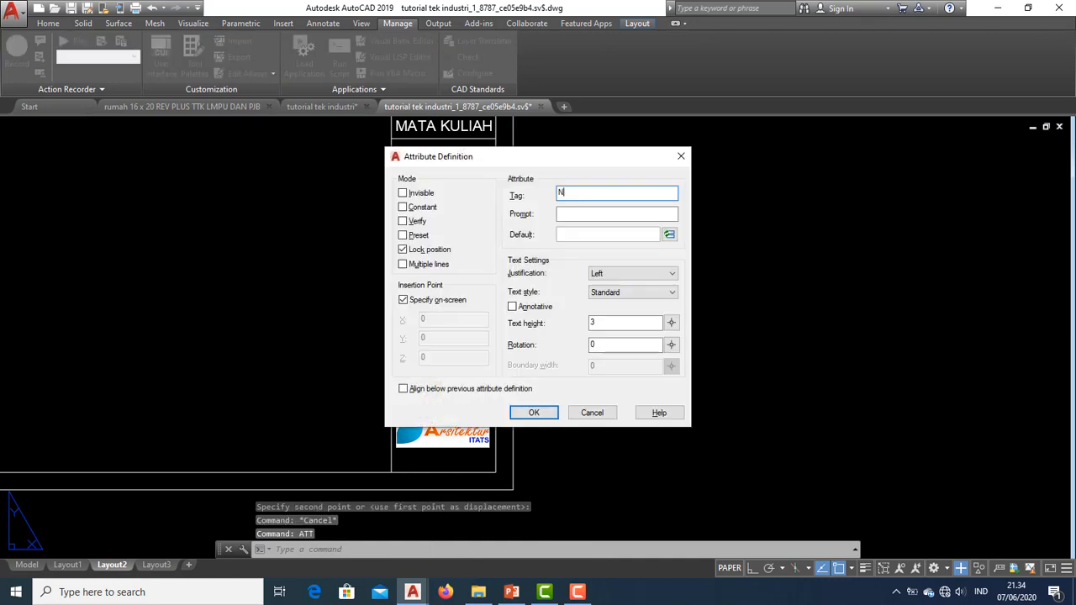
{"action": "type", "text": "NO_GBR"}
{"action": "left_click_drag", "start_coordinate": [591, 189], "coordinate": [541, 188]}
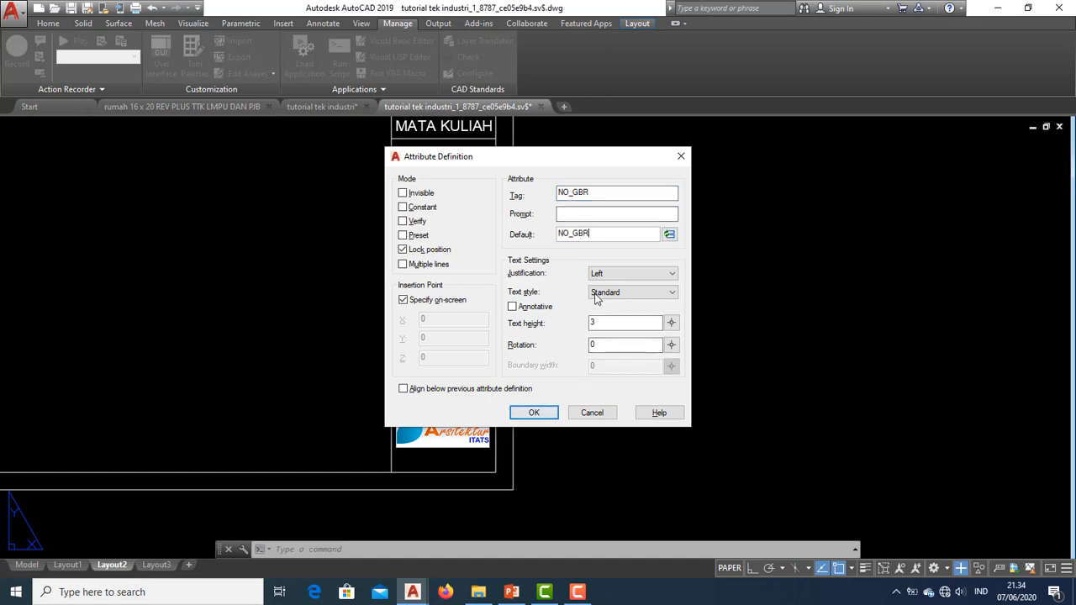
{"action": "left_click", "coordinate": [632, 273]}
{"action": "left_click", "coordinate": [602, 312]}
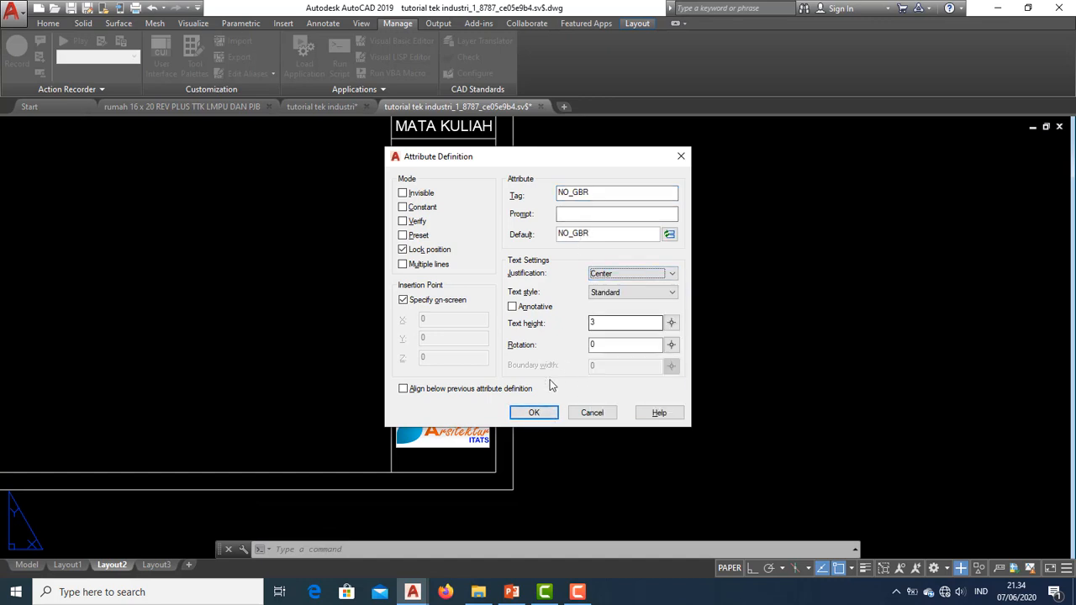
{"action": "left_click", "coordinate": [541, 411]}
{"action": "scroll", "coordinate": [458, 345], "scroll_direction": "up", "scroll_amount": 3}
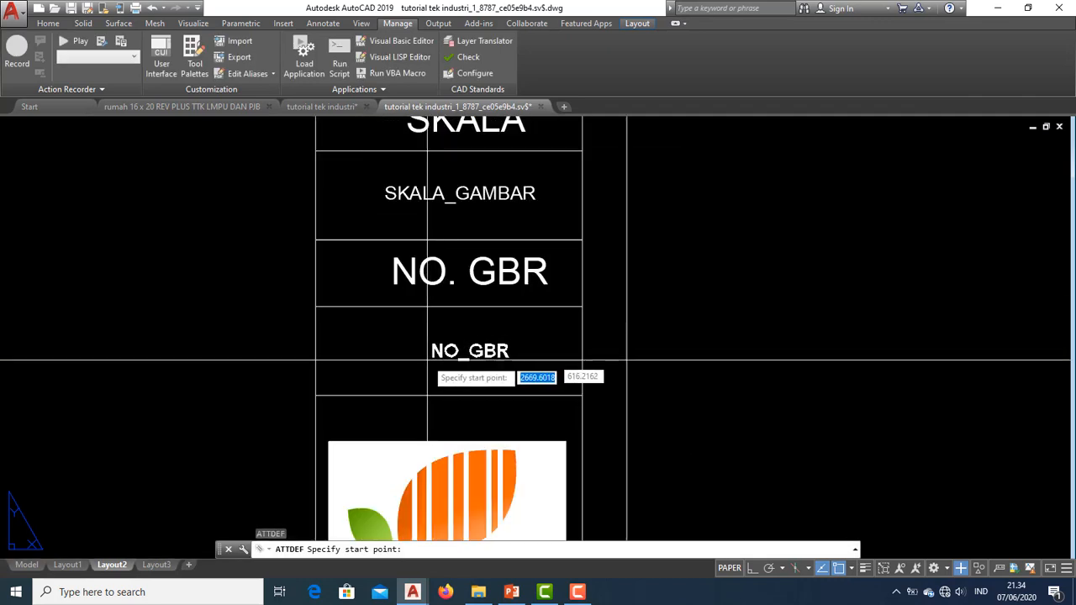
{"action": "left_click", "coordinate": [422, 347]}
Step: Move the NO_GBR attribute horizontally to the middle of its cell under the NO. GBR label
{"action": "left_click", "coordinate": [458, 345]}
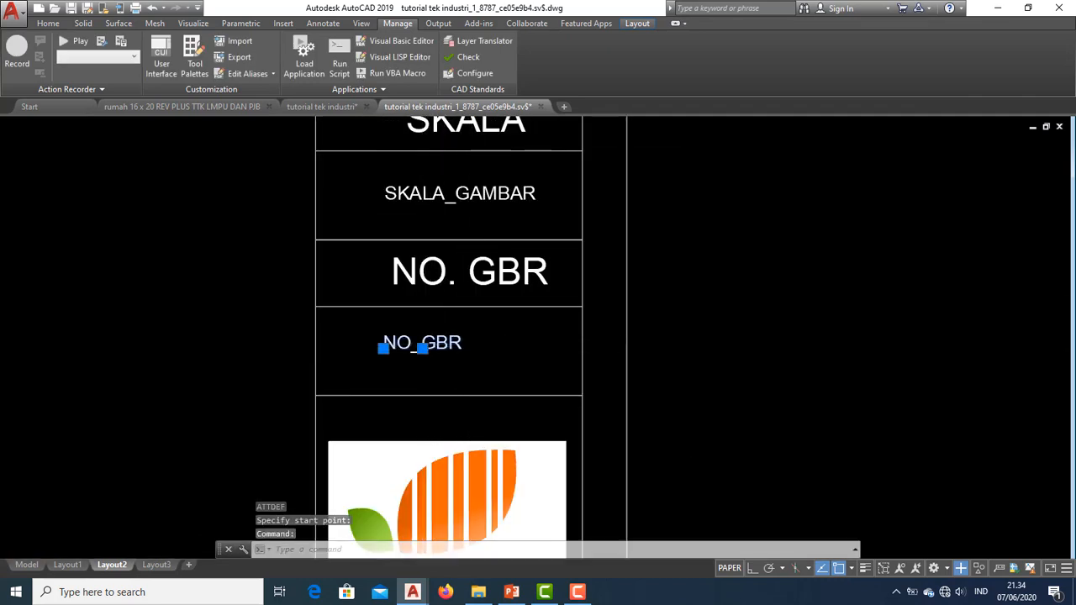
{"action": "scroll", "coordinate": [471, 353], "scroll_direction": "up", "scroll_amount": 2}
{"action": "key", "text": "Return"}
{"action": "left_click", "coordinate": [468, 365]}
{"action": "left_click", "coordinate": [530, 375]}
{"action": "scroll", "coordinate": [542, 339], "scroll_direction": "down", "scroll_amount": 8}
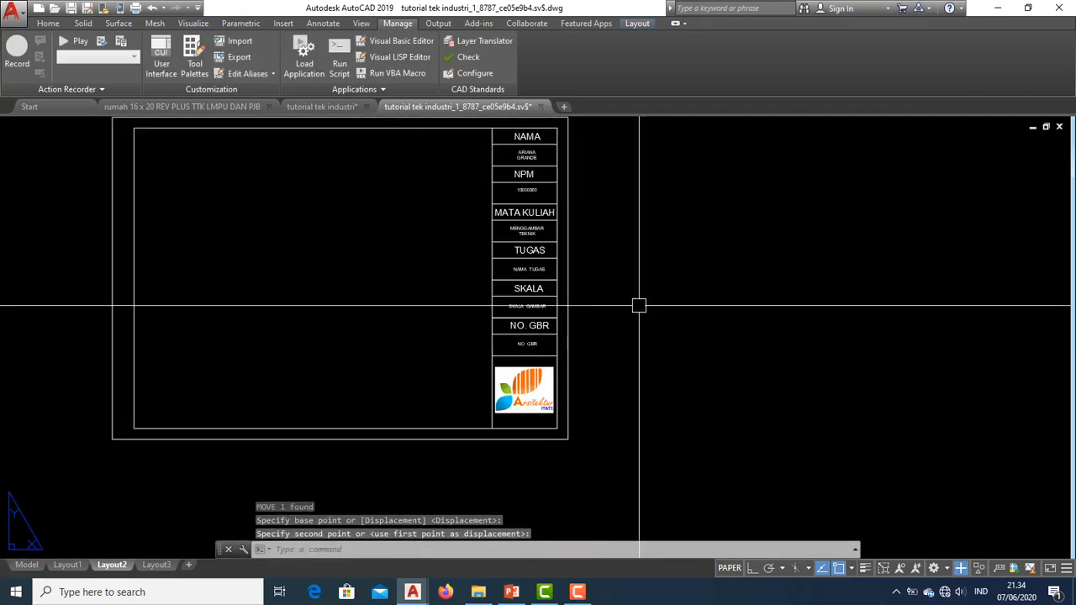
{"action": "key", "text": "Escape"}
Step: Examine the whole A3 sheet and the attribute cells under TUGAS, SKALA and NO. GBR
{"action": "middle_click_drag", "start_coordinate": [552, 329], "coordinate": [531, 354]}
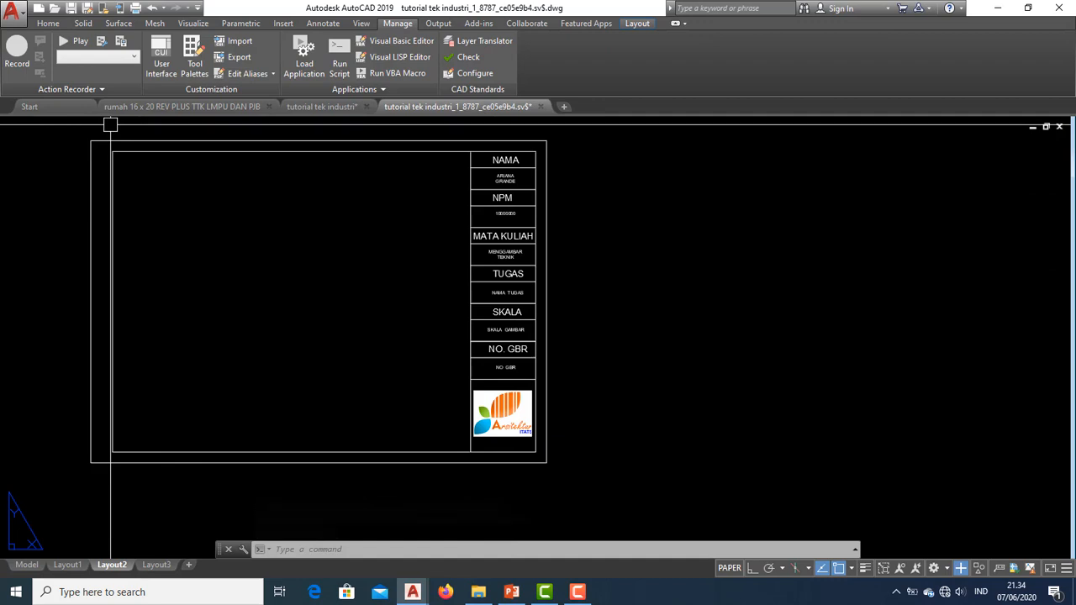
{"action": "scroll", "coordinate": [525, 283], "scroll_direction": "up", "scroll_amount": 4}
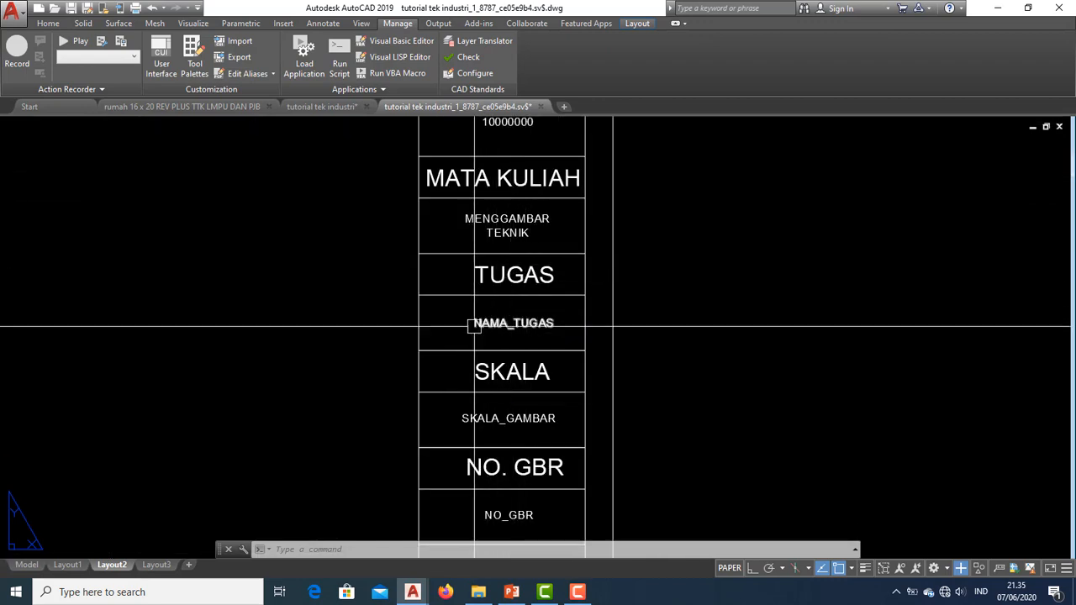
{"action": "middle_click_drag", "start_coordinate": [520, 403], "coordinate": [520, 302]}
{"action": "scroll", "coordinate": [517, 395], "scroll_direction": "down", "scroll_amount": 5}
{"action": "middle_click_drag", "start_coordinate": [605, 390], "coordinate": [580, 379]}
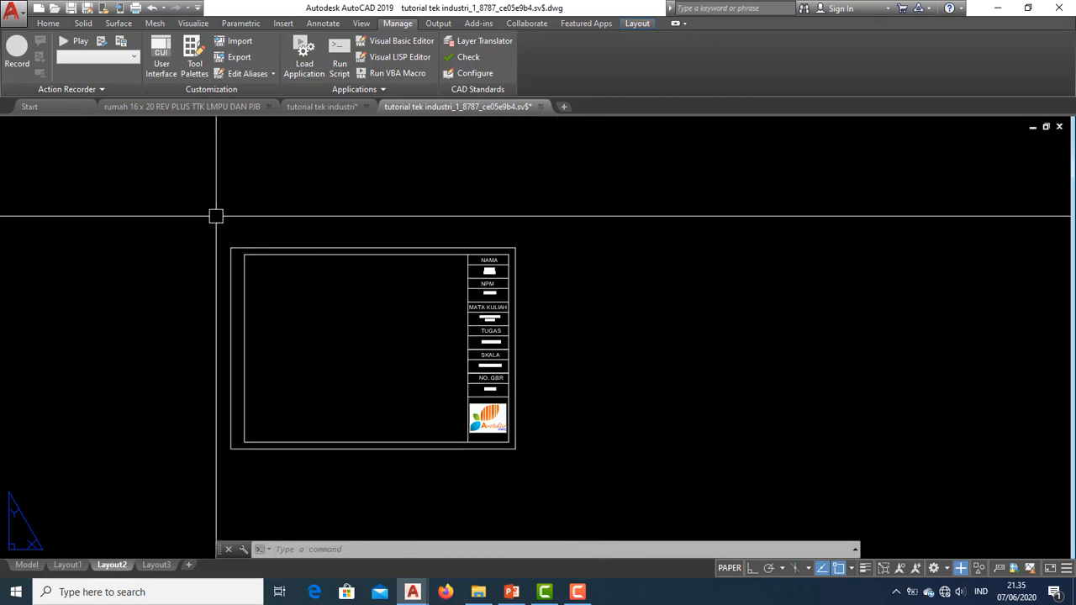
{"action": "scroll", "coordinate": [483, 360], "scroll_direction": "up", "scroll_amount": 4}
{"action": "scroll", "coordinate": [527, 344], "scroll_direction": "down", "scroll_amount": 5}
{"action": "middle_click_drag", "start_coordinate": [526, 344], "coordinate": [473, 341]}
{"action": "scroll", "coordinate": [485, 288], "scroll_direction": "up", "scroll_amount": 4}
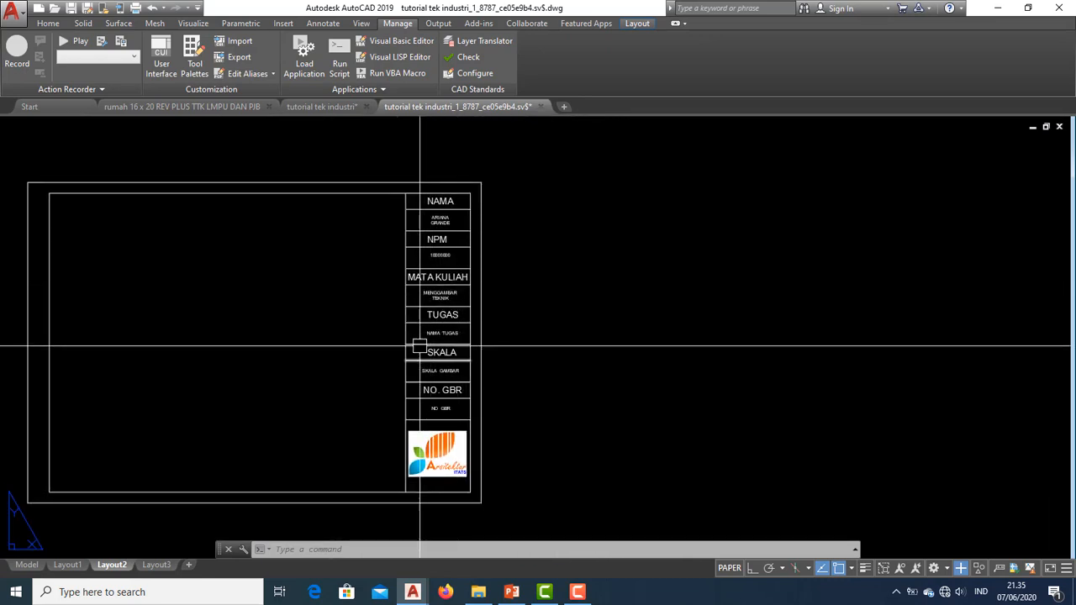
{"action": "scroll", "coordinate": [452, 319], "scroll_direction": "up", "scroll_amount": 3}
{"action": "scroll", "coordinate": [526, 319], "scroll_direction": "down", "scroll_amount": 5}
{"action": "middle_click_drag", "start_coordinate": [526, 320], "coordinate": [452, 316]}
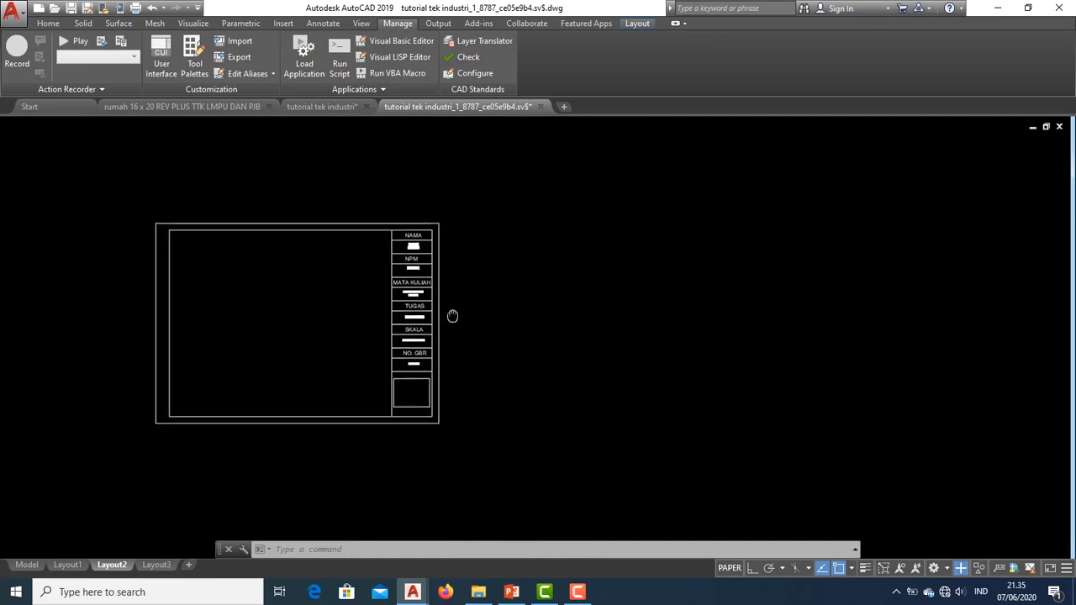
Step: Define the whole border and title block as block KOP GAMBAR A3, with NO_GBR 01, SKALA_GAMBAR 1:100 and NAMA_TUGAS TAMPAK ATAS
{"action": "left_click", "coordinate": [113, 197]}
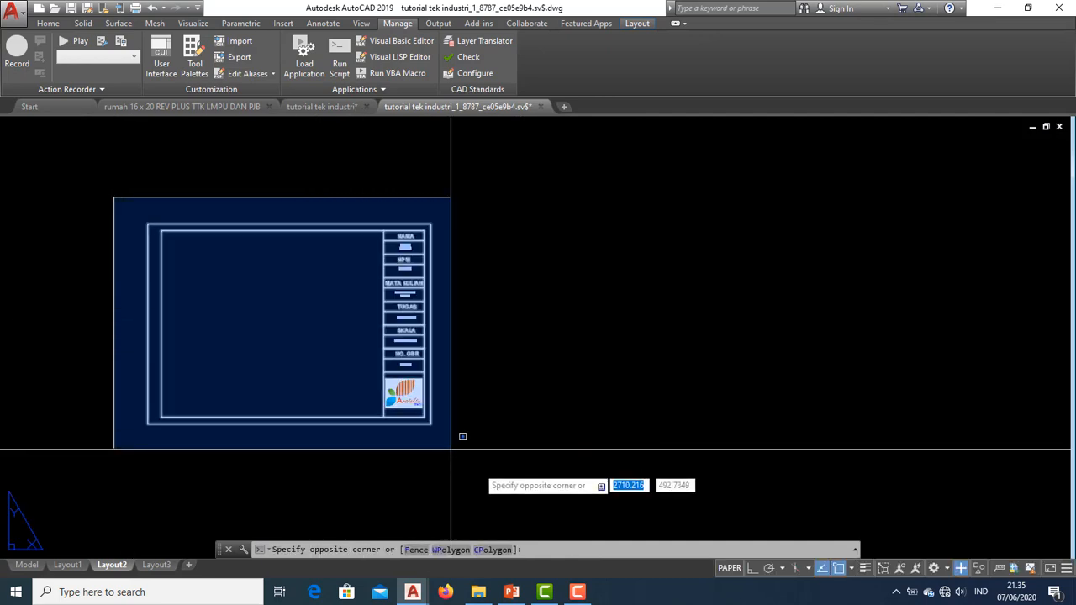
{"action": "left_click", "coordinate": [497, 472]}
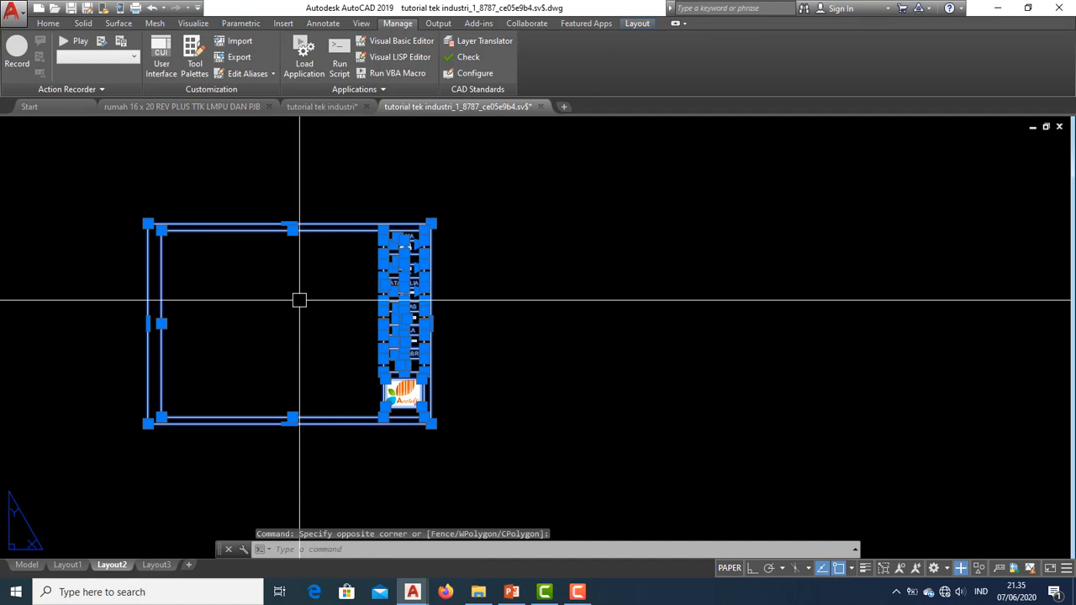
{"action": "type", "text": "B"}
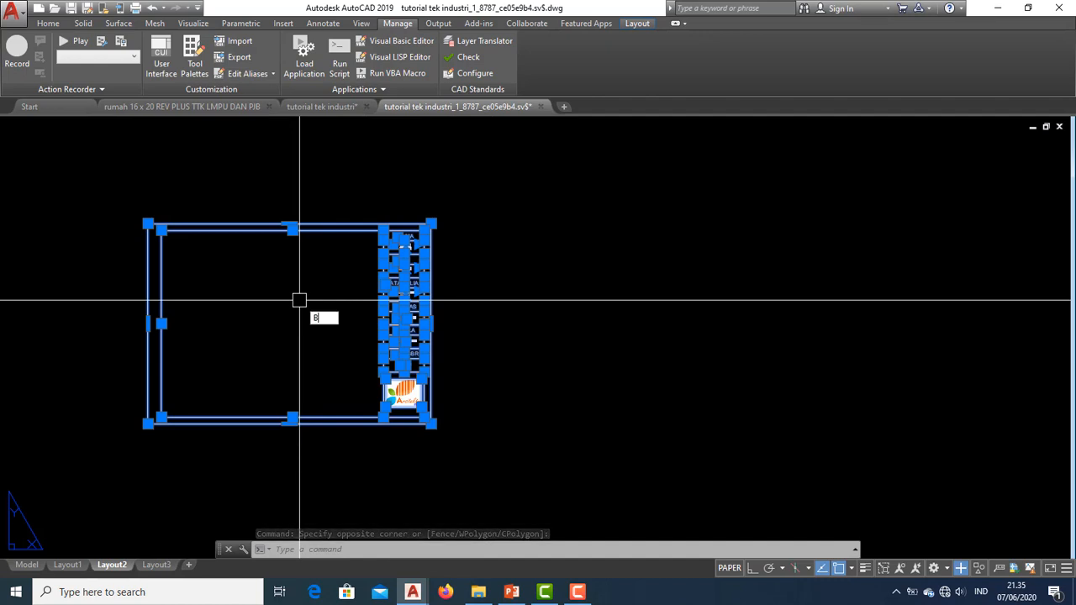
{"action": "key", "text": "Return"}
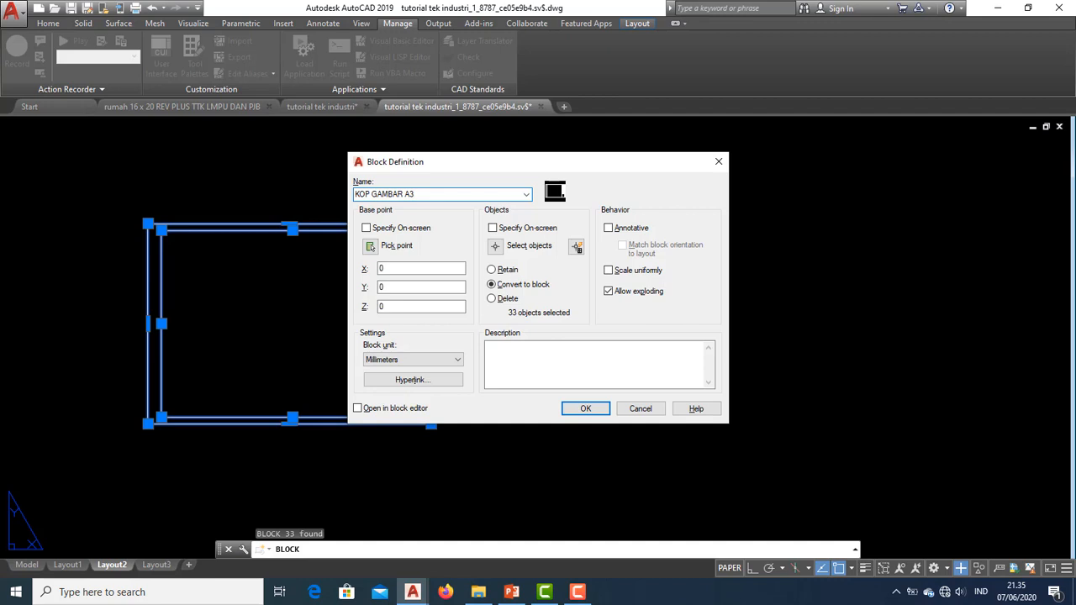
{"action": "left_click", "coordinate": [584, 409]}
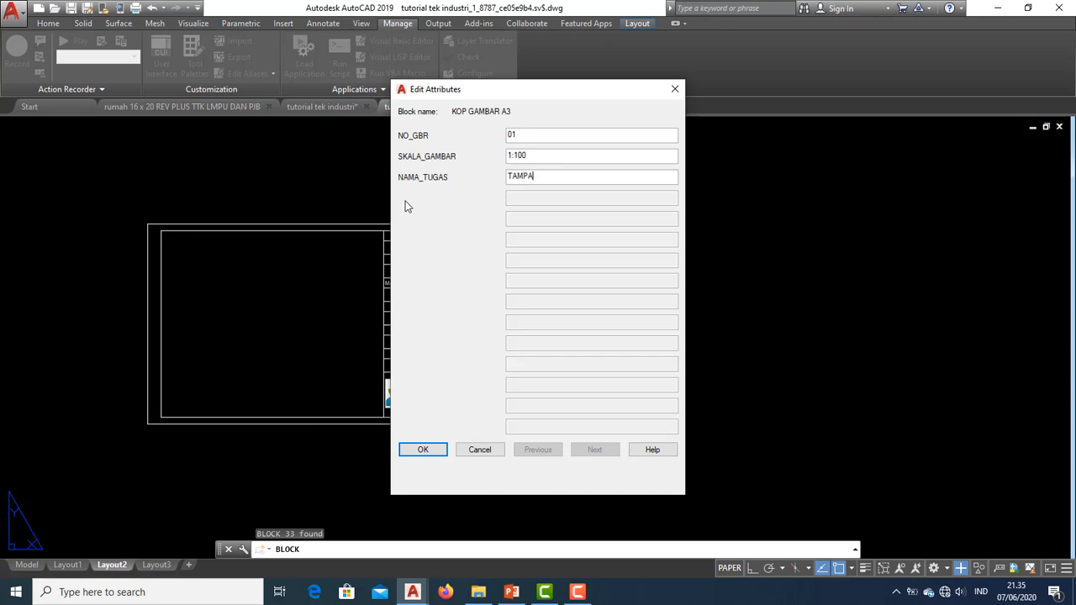
{"action": "left_click", "coordinate": [423, 450]}
Step: Examine the attribute values shown in the TUGAS, SKALA and NO. GBR cells of the new block
{"action": "scroll", "coordinate": [418, 449], "scroll_direction": "up", "scroll_amount": 6}
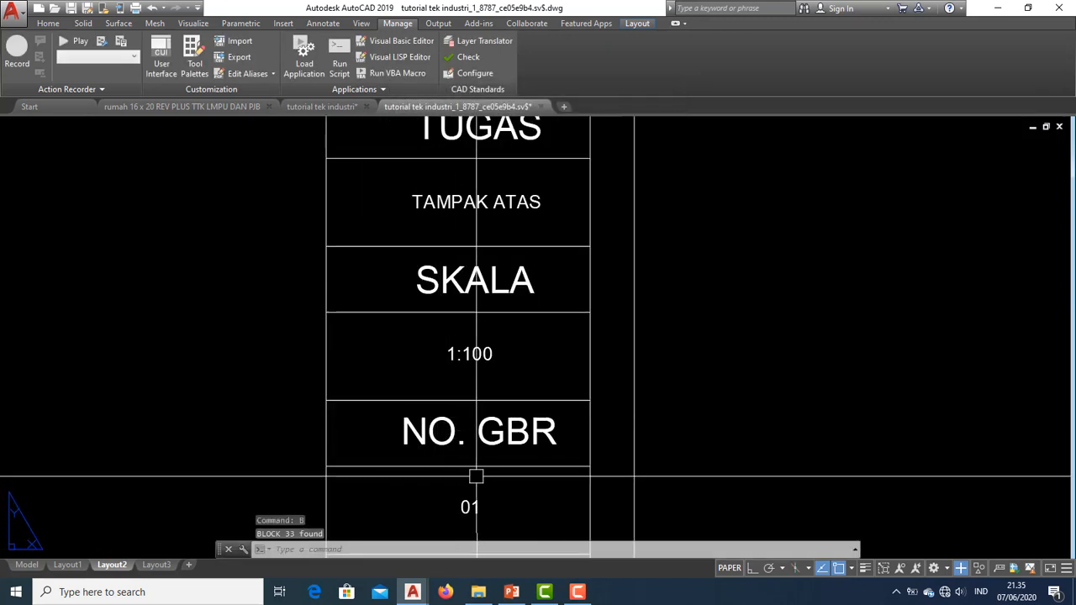
{"action": "scroll", "coordinate": [485, 395], "scroll_direction": "up", "scroll_amount": 2}
{"action": "middle_click_drag", "start_coordinate": [493, 314], "coordinate": [497, 418]}
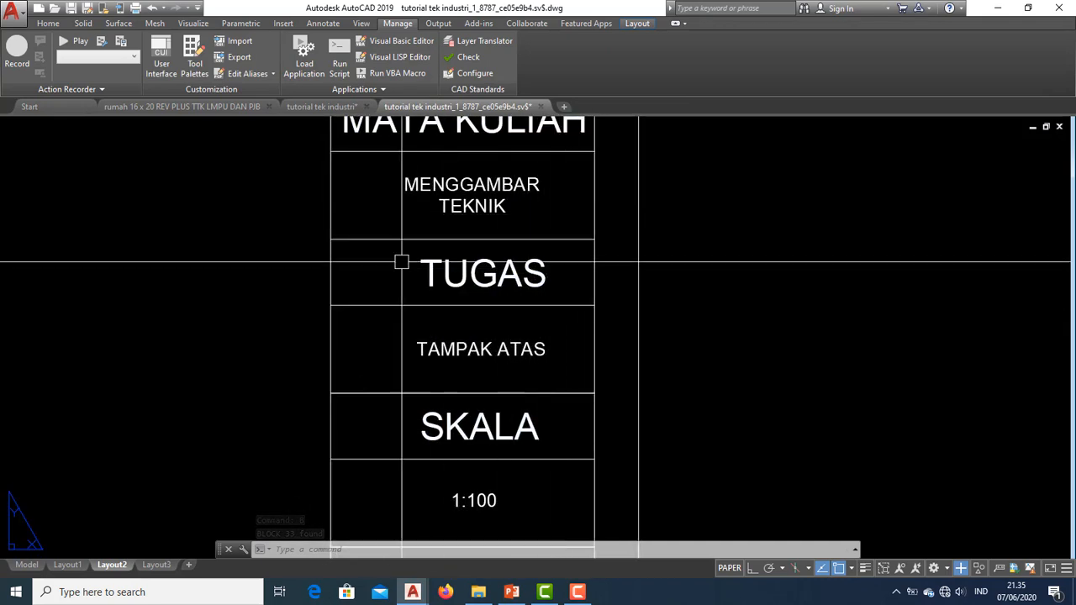
{"action": "middle_click_drag", "start_coordinate": [525, 348], "coordinate": [505, 266]}
{"action": "middle_click_drag", "start_coordinate": [517, 387], "coordinate": [514, 261]}
{"action": "scroll", "coordinate": [515, 412], "scroll_direction": "down", "scroll_amount": 3}
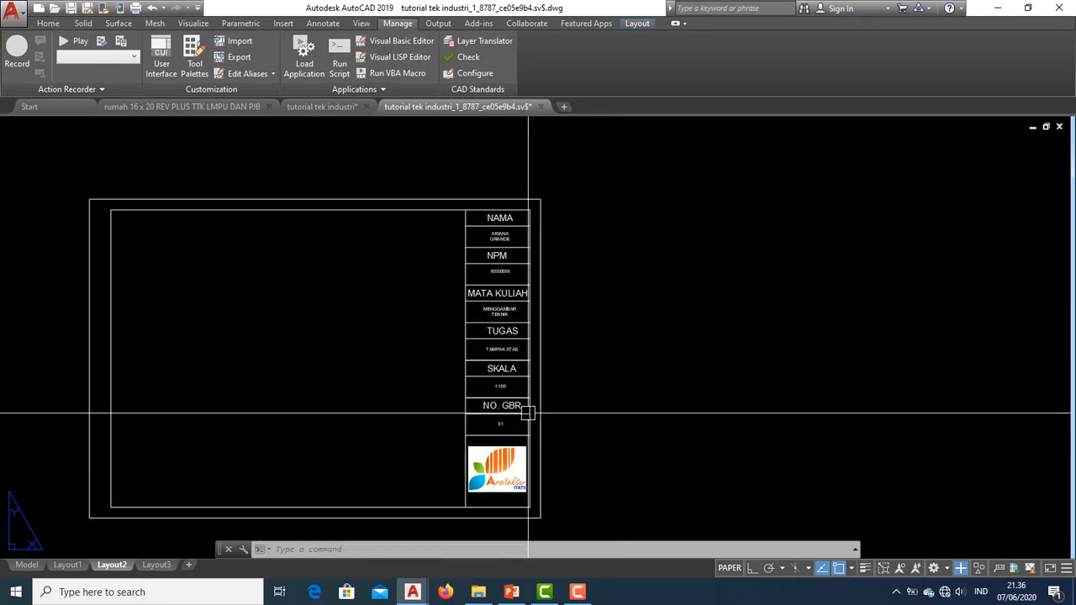
{"action": "scroll", "coordinate": [521, 414], "scroll_direction": "up", "scroll_amount": 2}
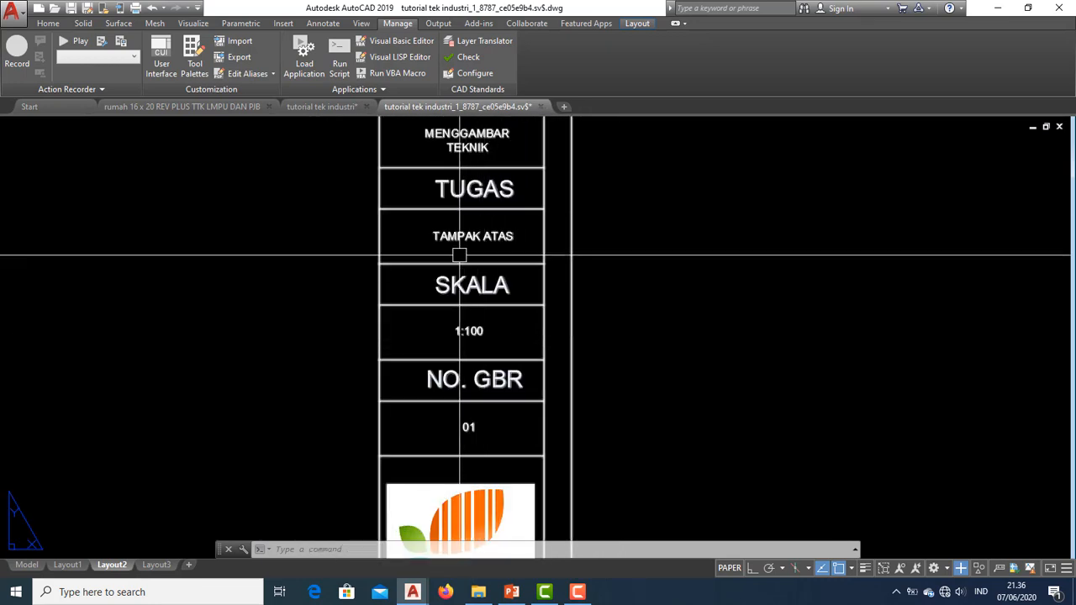
{"action": "scroll", "coordinate": [496, 281], "scroll_direction": "down", "scroll_amount": 5}
{"action": "scroll", "coordinate": [482, 329], "scroll_direction": "up", "scroll_amount": 4}
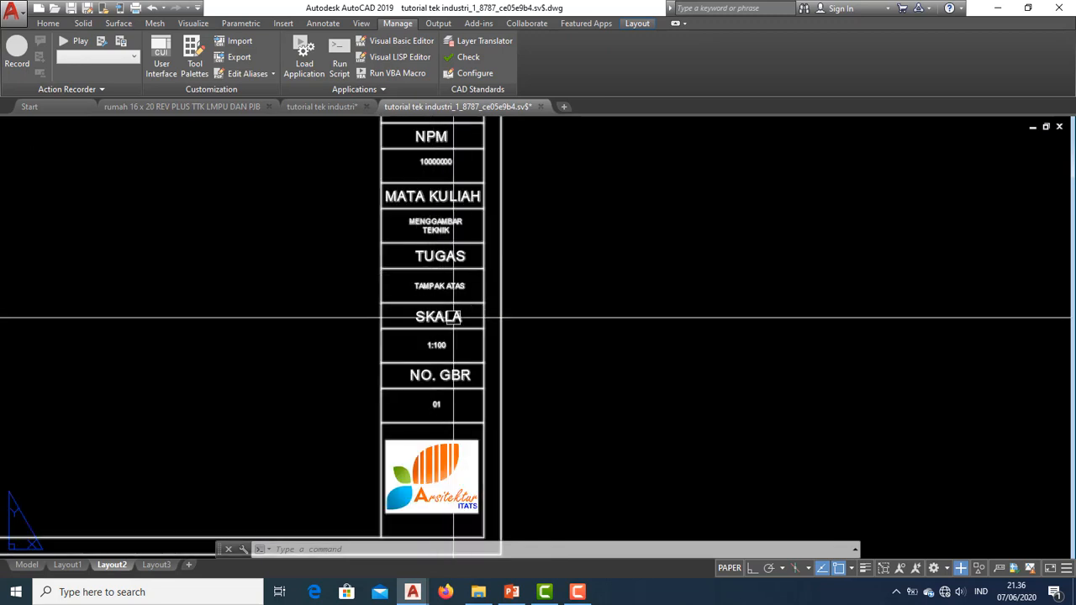
Step: Copy the KOP GAMBAR A3 block from its lower-left corner to the empty space right of the original
{"action": "scroll", "coordinate": [476, 315], "scroll_direction": "down", "scroll_amount": 4}
{"action": "middle_click_drag", "start_coordinate": [524, 297], "coordinate": [487, 318]}
{"action": "left_click", "coordinate": [228, 183]}
{"action": "left_click", "coordinate": [170, 242]}
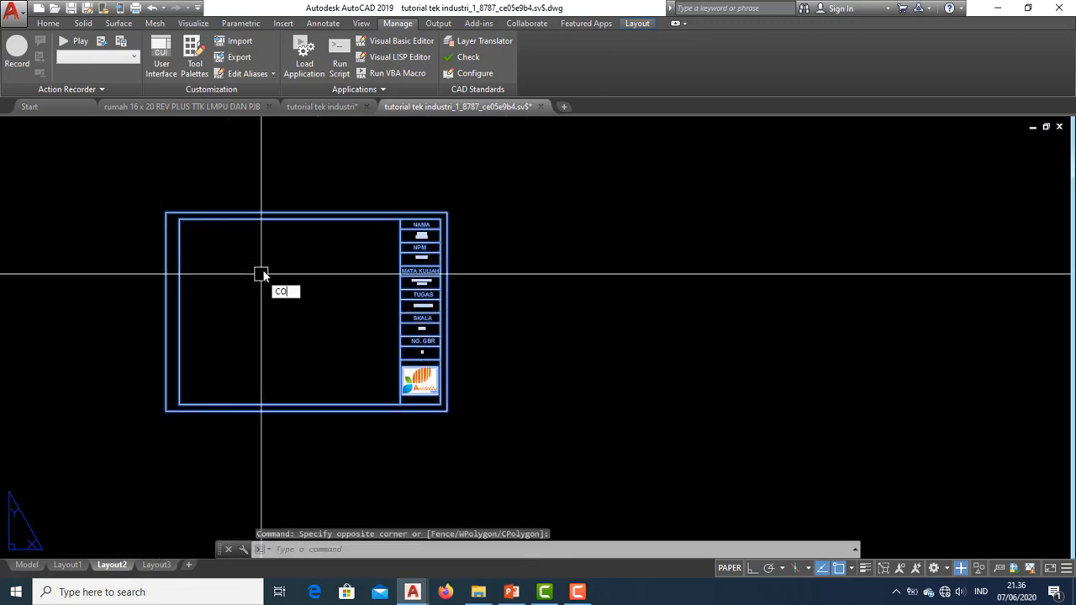
{"action": "type", "text": "co"}
{"action": "key", "text": "Return"}
{"action": "left_click", "coordinate": [167, 412]}
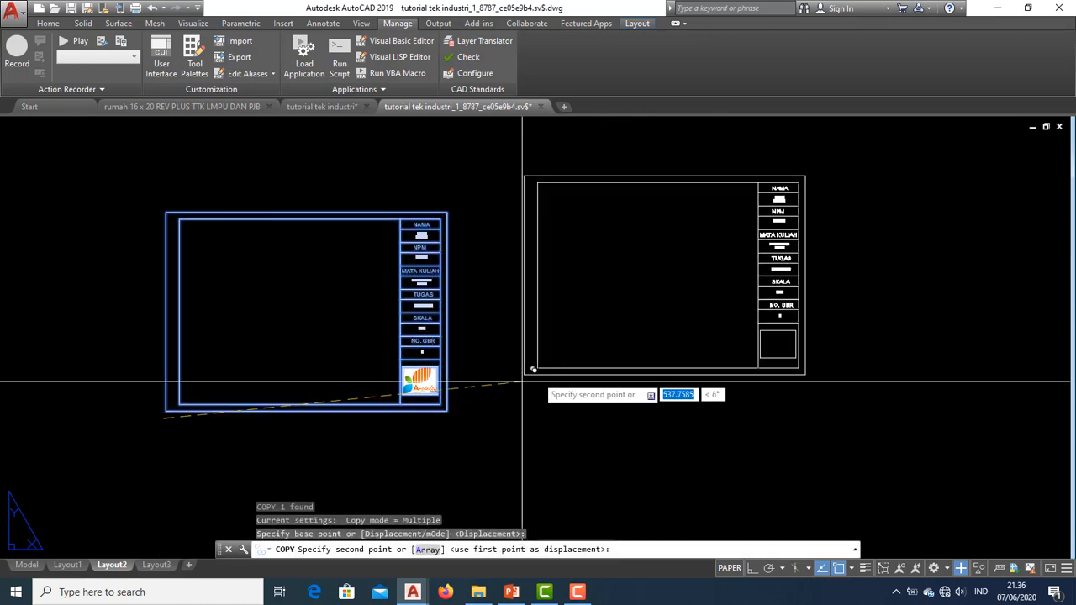
{"action": "left_click", "coordinate": [624, 411]}
{"action": "middle_click_drag", "start_coordinate": [751, 354], "coordinate": [571, 354]}
{"action": "key", "text": "Escape"}
Step: In the copied block's attributes, set NO_GBR to 02 and SKALA_GAMBAR to 1:50
{"action": "scroll", "coordinate": [723, 321], "scroll_direction": "up", "scroll_amount": 2}
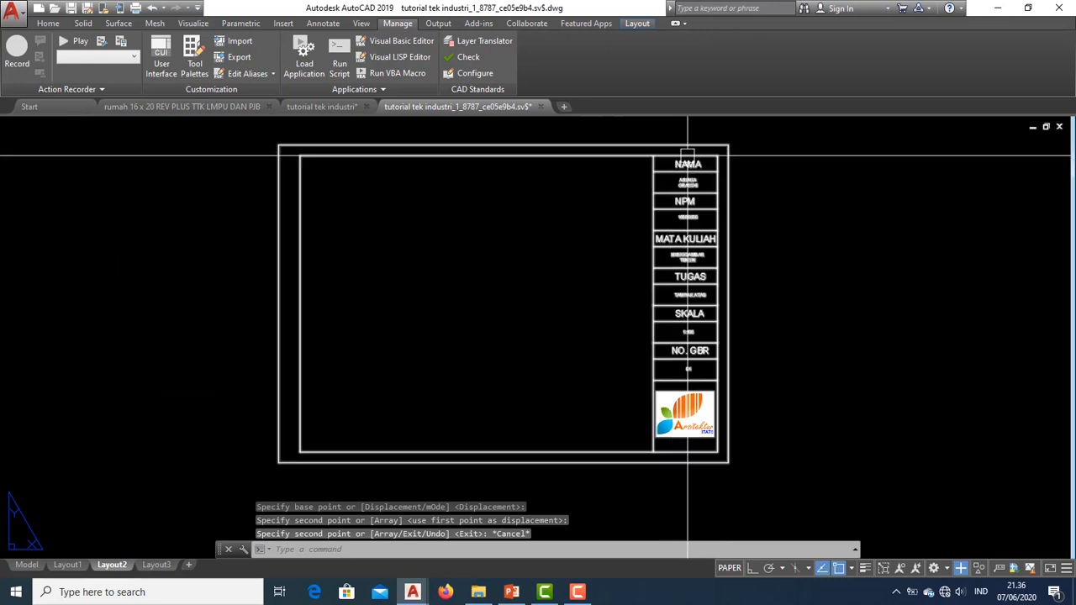
{"action": "scroll", "coordinate": [685, 294], "scroll_direction": "up", "scroll_amount": 4}
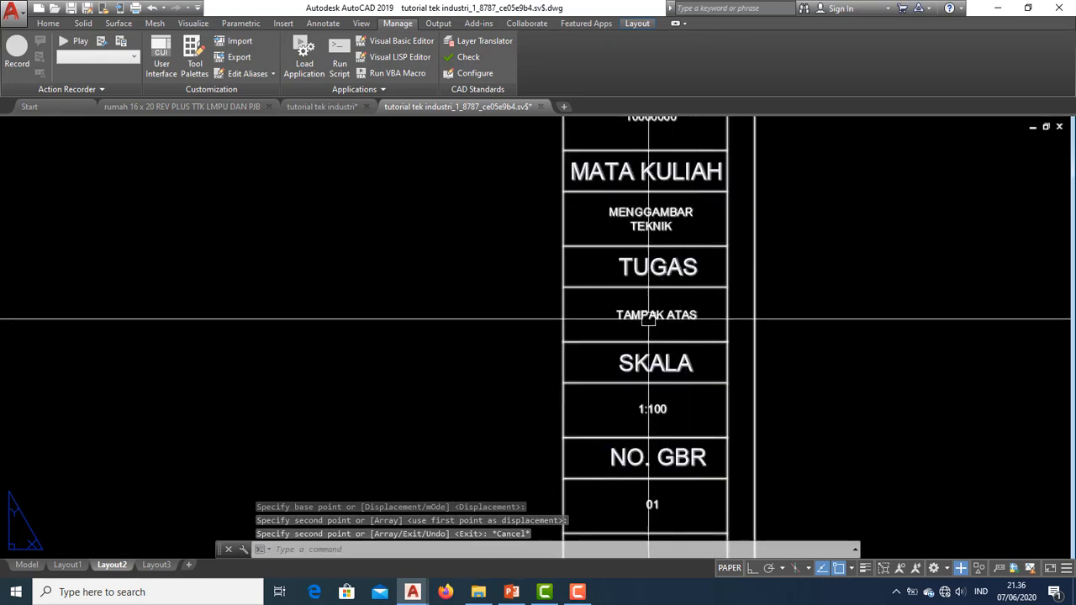
{"action": "scroll", "coordinate": [639, 278], "scroll_direction": "down", "scroll_amount": 4}
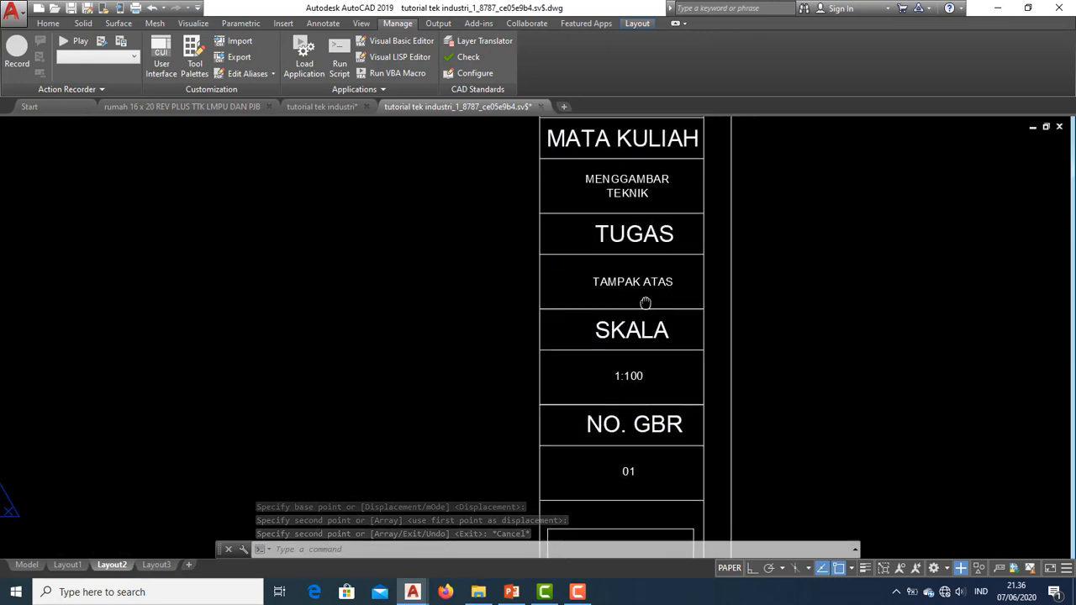
{"action": "left_click", "coordinate": [605, 248]}
{"action": "double_click", "coordinate": [614, 328]}
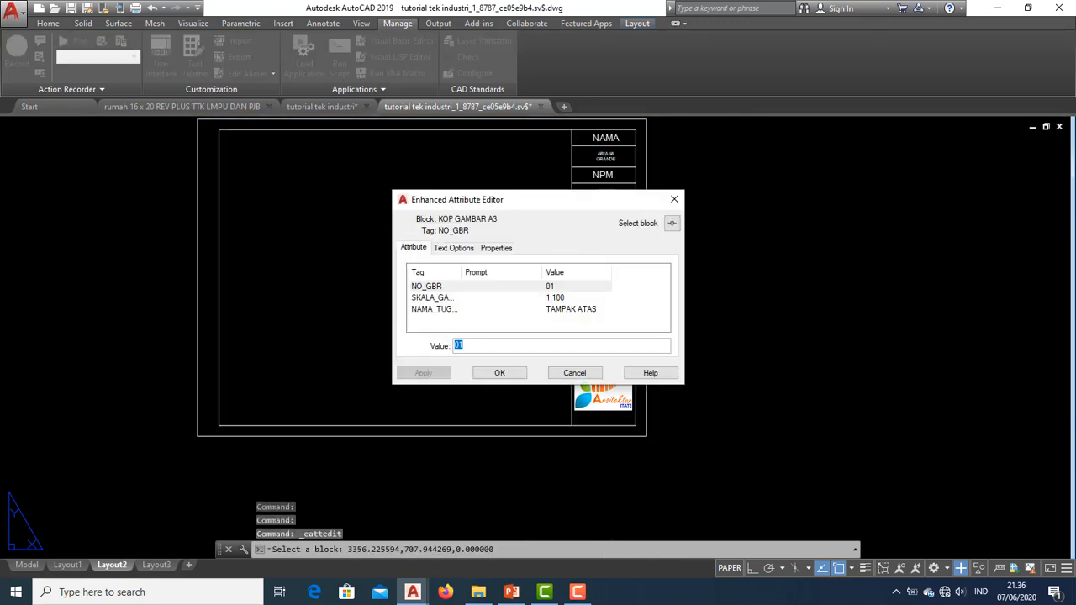
{"action": "left_click", "coordinate": [433, 290]}
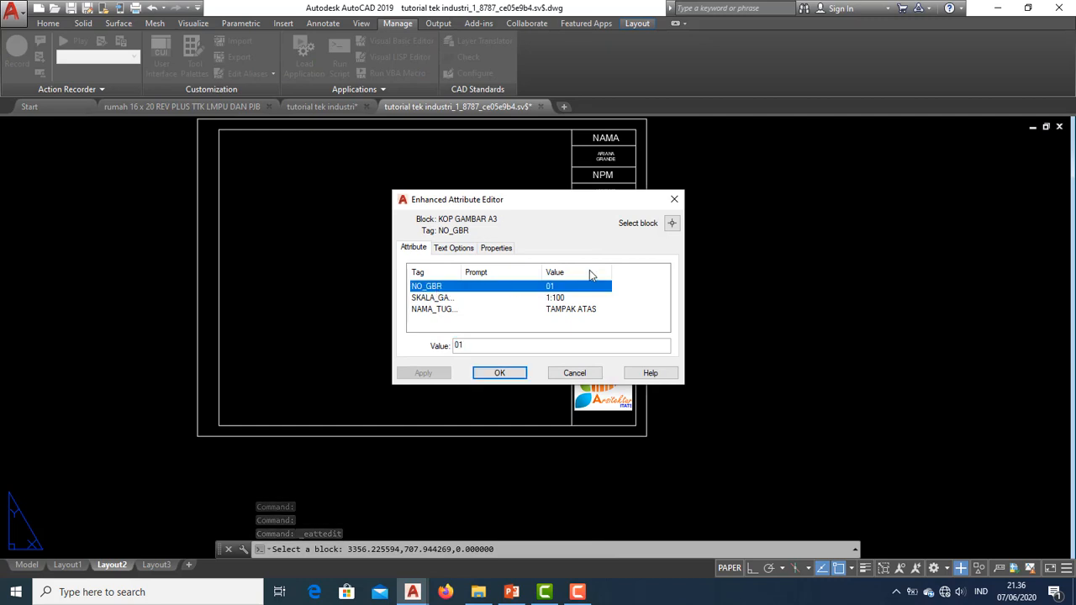
{"action": "left_click", "coordinate": [485, 345]}
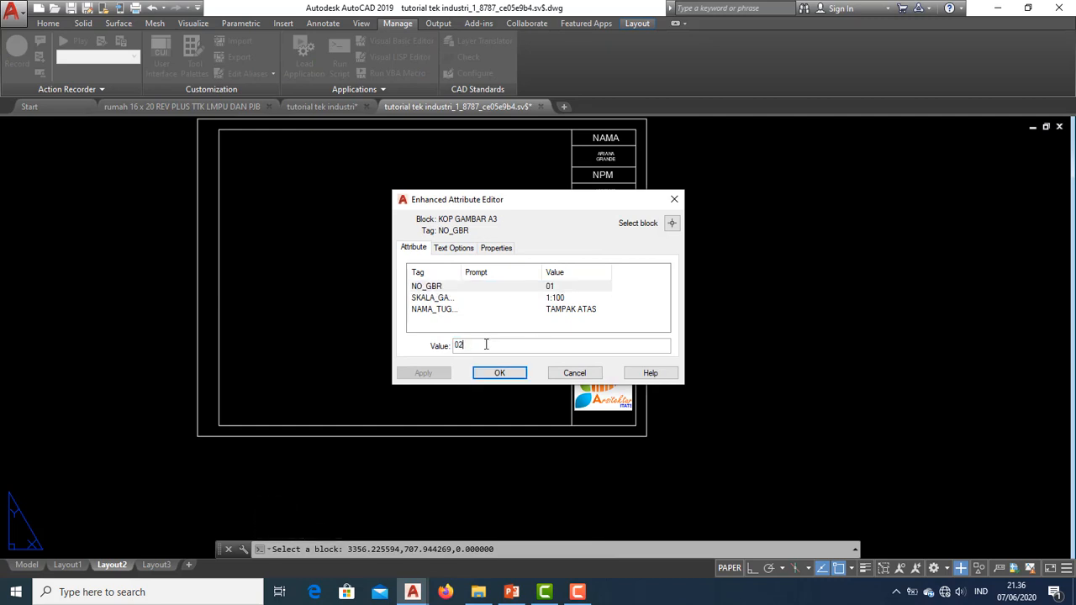
{"action": "left_click", "coordinate": [451, 299]}
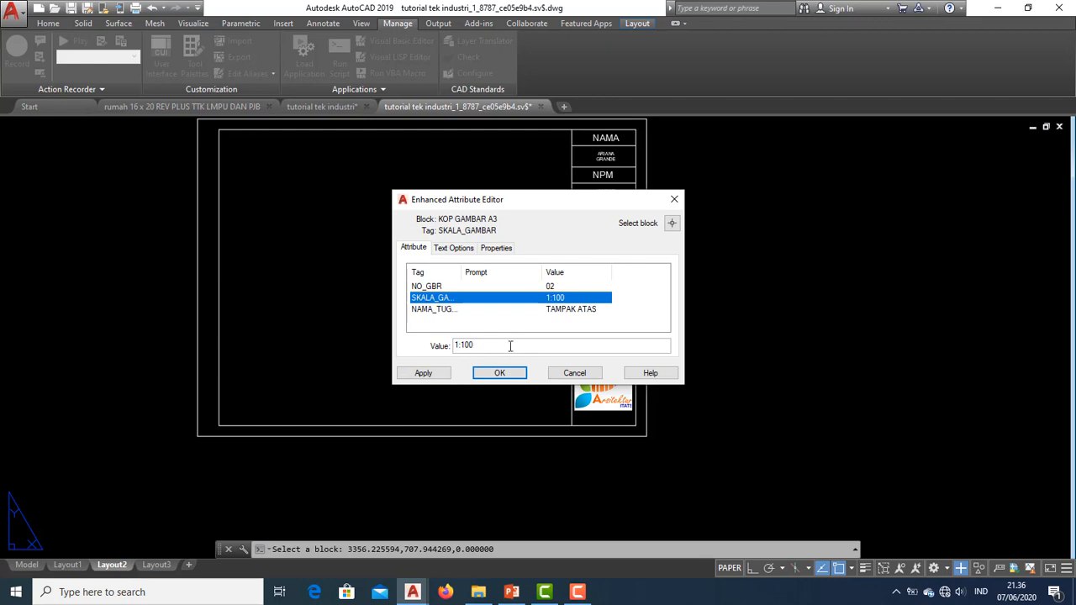
{"action": "left_click", "coordinate": [484, 345]}
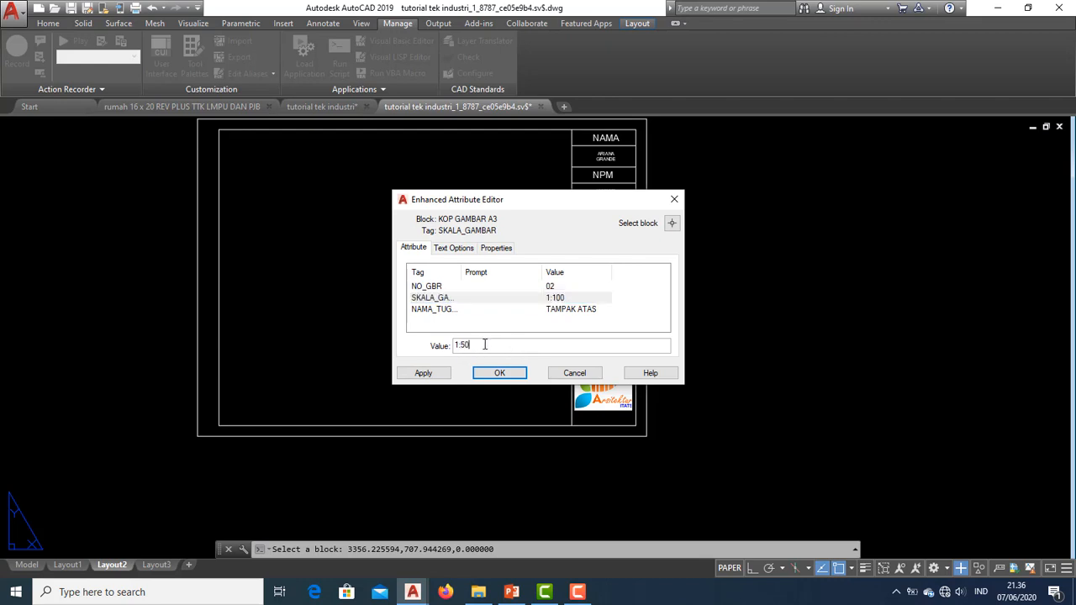
{"action": "type", "text": "50"}
Step: Set the copied block's NAMA_TUGAS attribute to MODELING 3D and accept the attribute edits
{"action": "left_click", "coordinate": [479, 312]}
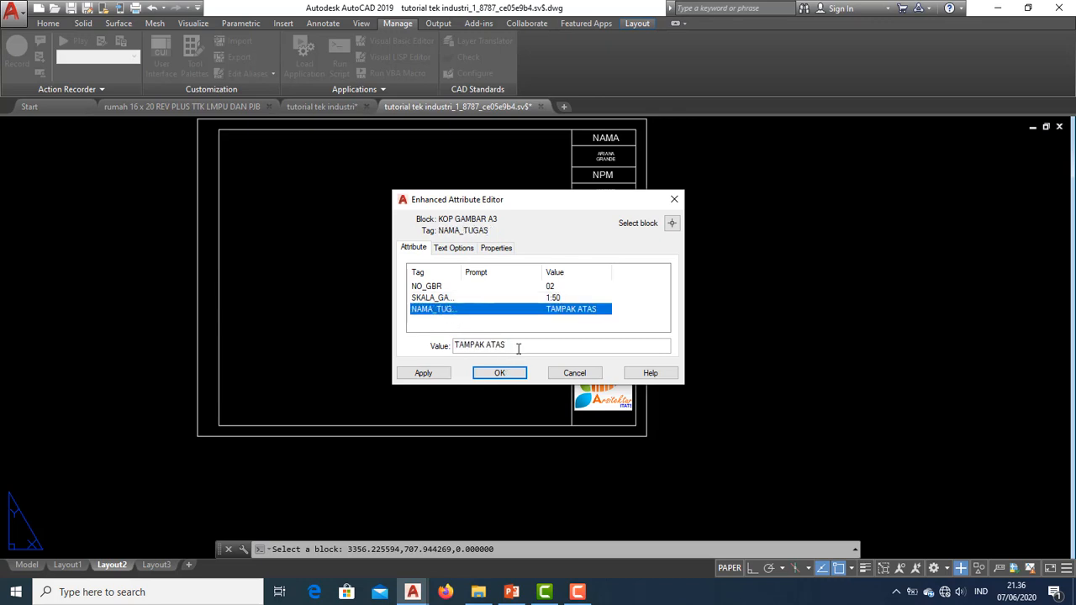
{"action": "left_click_drag", "start_coordinate": [518, 348], "coordinate": [395, 352]}
{"action": "type", "text": "MOD"}
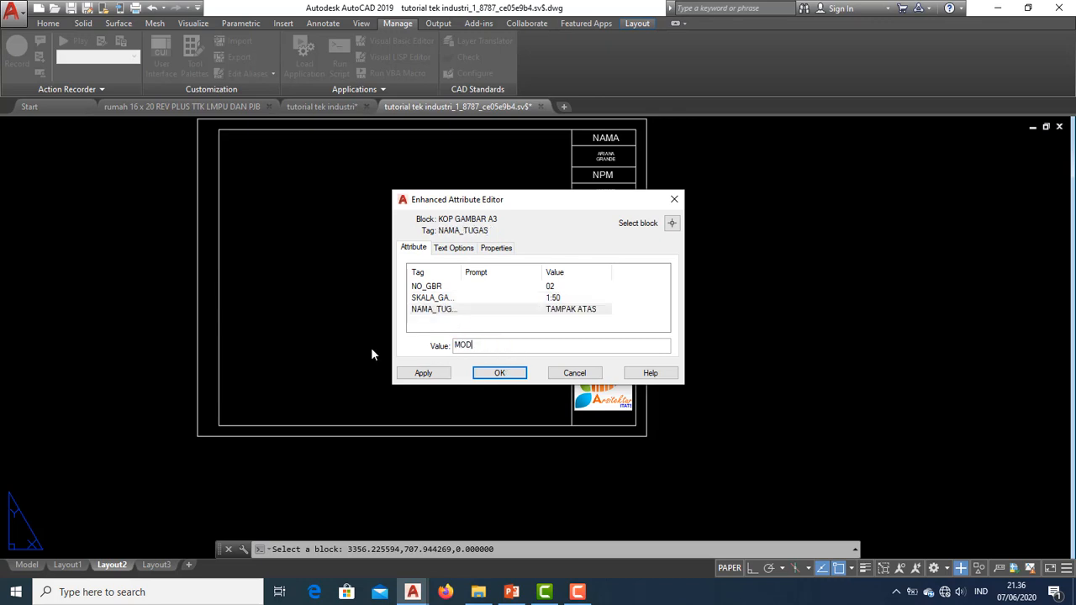
{"action": "type", "text": "ELING 3D"}
{"action": "left_click", "coordinate": [519, 374]}
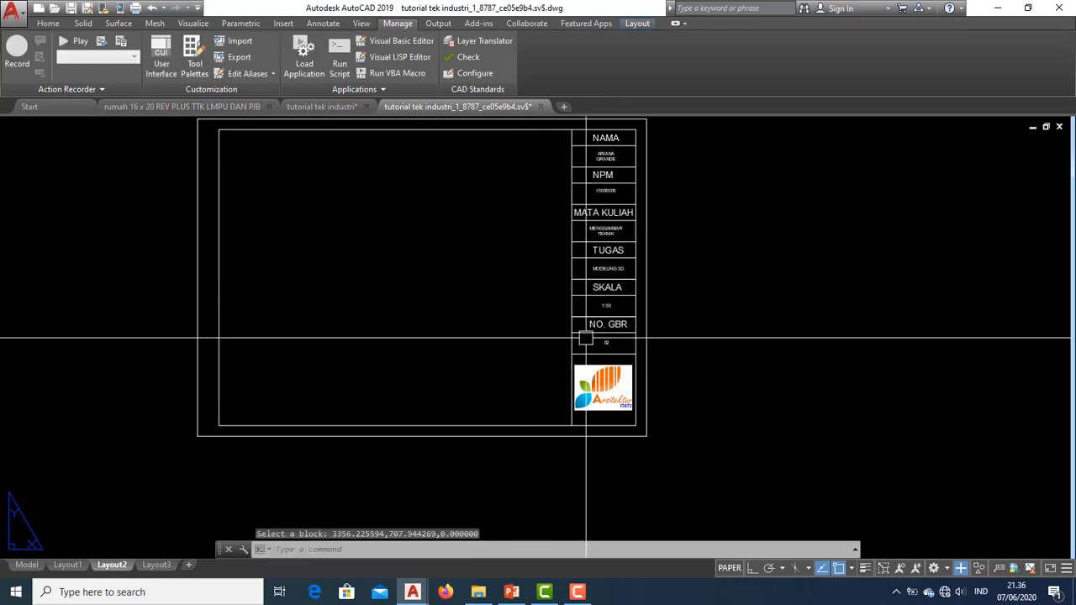
Step: Compare the TUGAS, SKALA and NO. GBR entries of the original title block with those of its copy
{"action": "scroll", "coordinate": [577, 344], "scroll_direction": "down", "scroll_amount": 4}
{"action": "scroll", "coordinate": [355, 300], "scroll_direction": "up", "scroll_amount": 5}
{"action": "scroll", "coordinate": [353, 367], "scroll_direction": "up", "scroll_amount": 6}
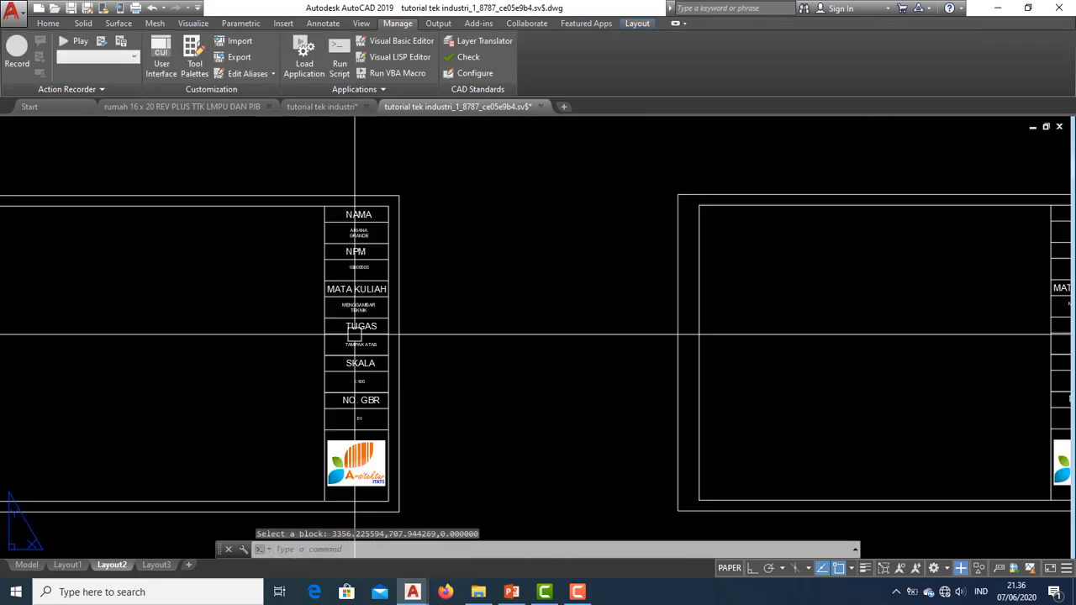
{"action": "scroll", "coordinate": [353, 368], "scroll_direction": "down", "scroll_amount": 5}
{"action": "scroll", "coordinate": [329, 314], "scroll_direction": "up", "scroll_amount": 4}
{"action": "scroll", "coordinate": [546, 348], "scroll_direction": "down", "scroll_amount": 4}
{"action": "scroll", "coordinate": [385, 368], "scroll_direction": "up", "scroll_amount": 5}
{"action": "scroll", "coordinate": [385, 368], "scroll_direction": "up", "scroll_amount": 2}
{"action": "scroll", "coordinate": [428, 355], "scroll_direction": "down", "scroll_amount": 8}
{"action": "scroll", "coordinate": [185, 363], "scroll_direction": "up", "scroll_amount": 6}
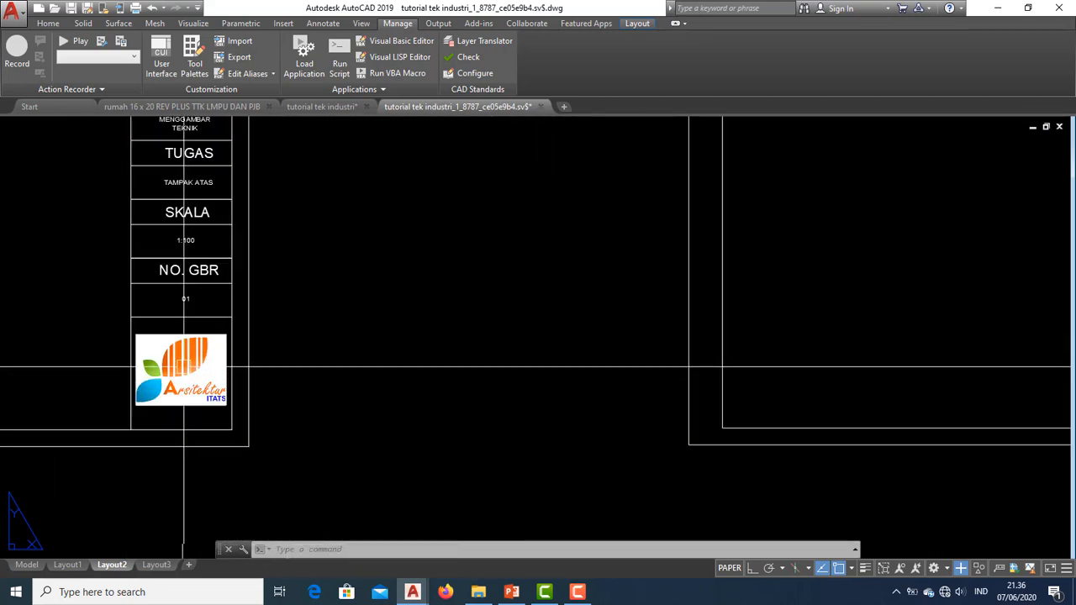
{"action": "scroll", "coordinate": [176, 332], "scroll_direction": "down", "scroll_amount": 2}
{"action": "scroll", "coordinate": [173, 356], "scroll_direction": "up", "scroll_amount": 2}
{"action": "scroll", "coordinate": [181, 357], "scroll_direction": "down", "scroll_amount": 5}
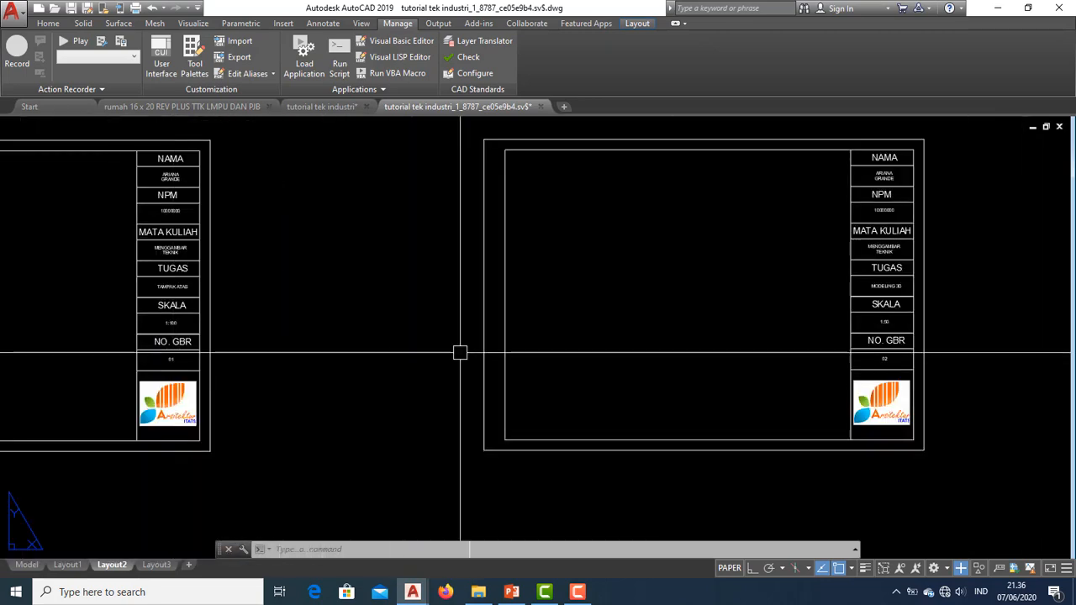
{"action": "scroll", "coordinate": [941, 358], "scroll_direction": "up", "scroll_amount": 3}
{"action": "scroll", "coordinate": [929, 361], "scroll_direction": "up", "scroll_amount": 2}
{"action": "scroll", "coordinate": [772, 372], "scroll_direction": "down", "scroll_amount": 7}
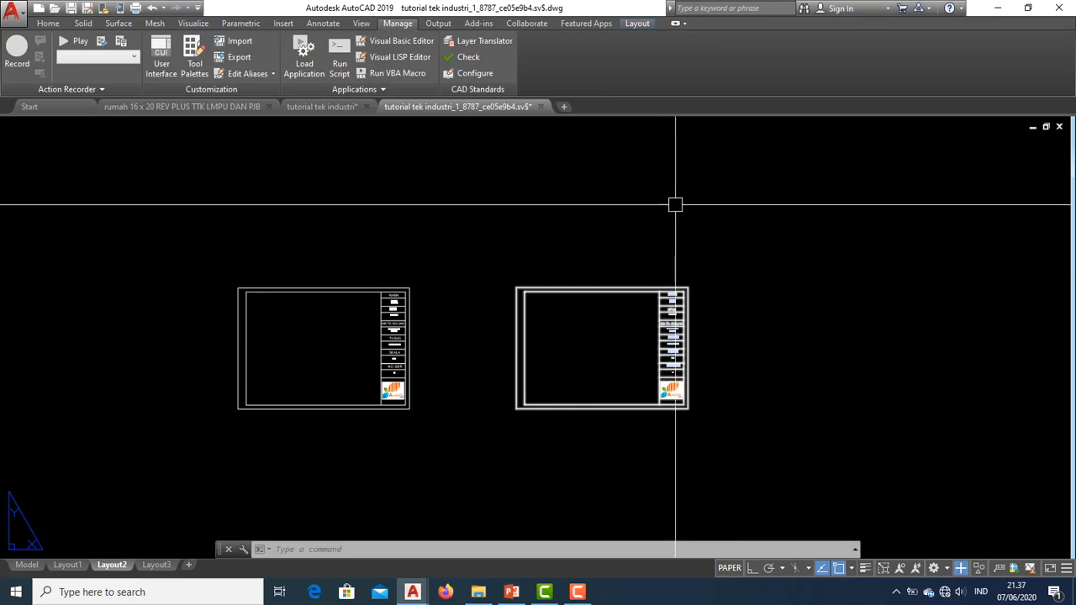
Step: Copy the original KOP GAMBAR A3 block to the empty space above and slightly left of it
{"action": "scroll", "coordinate": [285, 386], "scroll_direction": "up", "scroll_amount": 2}
{"action": "left_click", "coordinate": [195, 203]}
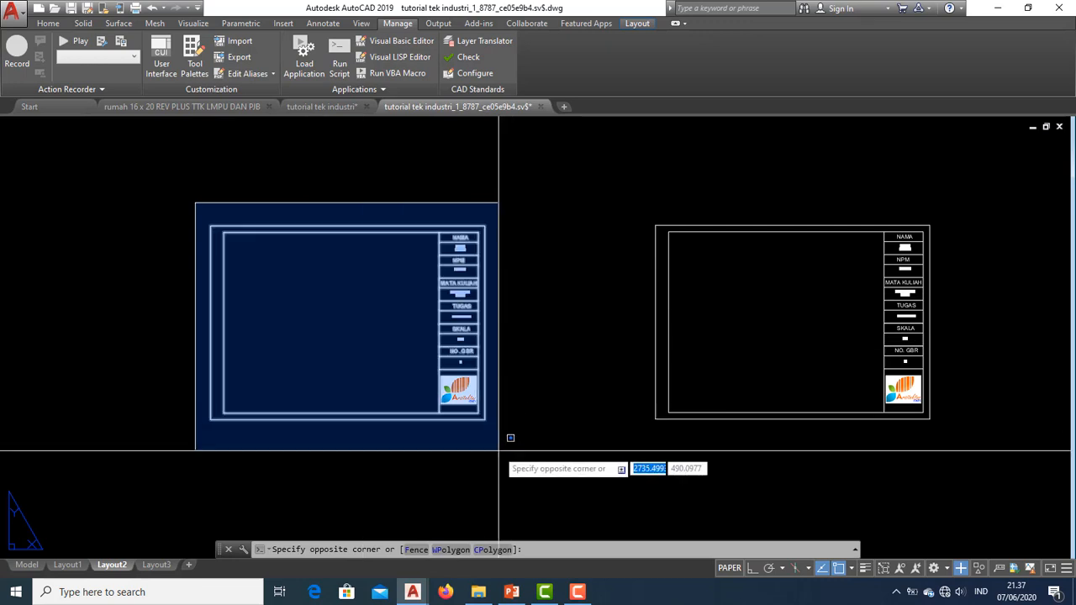
{"action": "left_click", "coordinate": [510, 435]}
{"action": "scroll", "coordinate": [509, 418], "scroll_direction": "down", "scroll_amount": 3}
{"action": "type", "text": "co"}
{"action": "key", "text": "Return"}
{"action": "left_click", "coordinate": [445, 382]}
{"action": "left_click", "coordinate": [388, 222]}
{"action": "key", "text": "Escape"}
Step: Explode the new upper copy of the title block into separate objects
{"action": "left_click", "coordinate": [361, 188]}
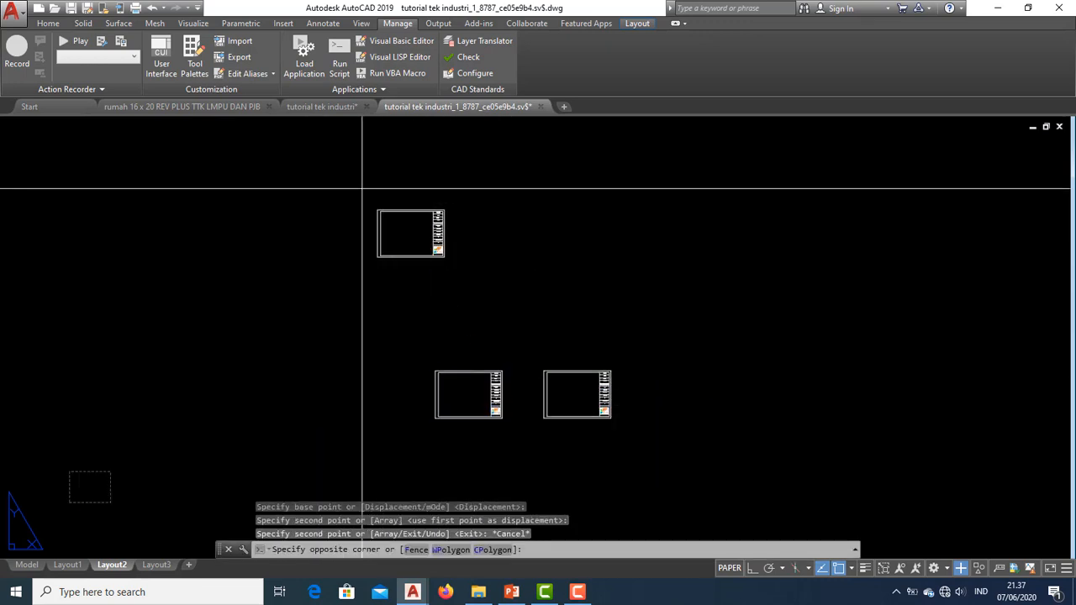
{"action": "left_click", "coordinate": [479, 283]}
{"action": "type", "text": "x"}
{"action": "key", "text": "Return"}
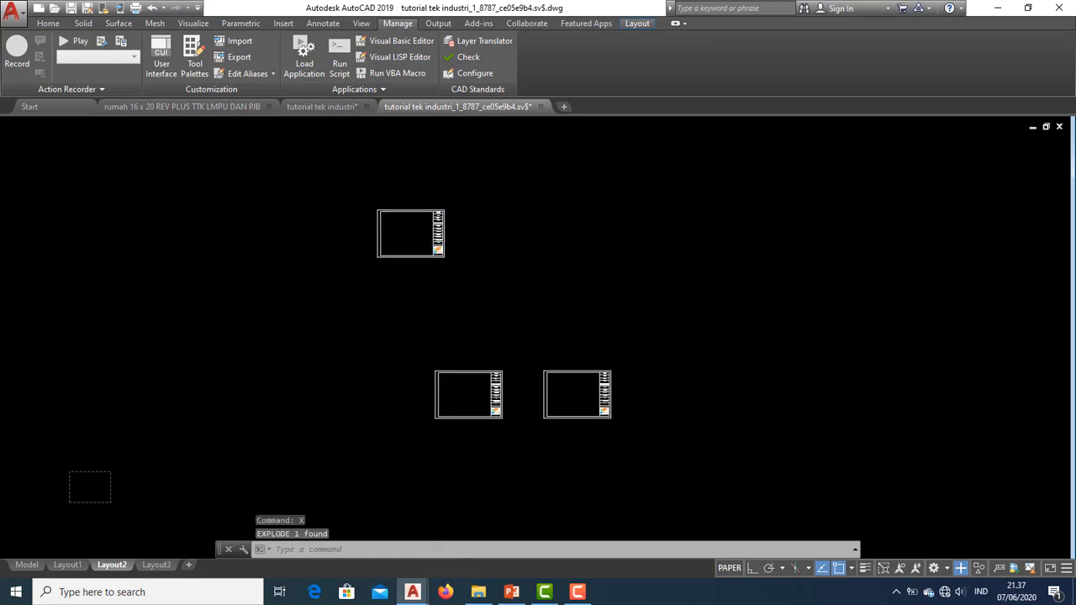
Step: Erase the SKALA_GAMBAR, NO_GBR and NAMA_TUGAS attribute tags from the exploded title block
{"action": "scroll", "coordinate": [436, 231], "scroll_direction": "up", "scroll_amount": 5}
{"action": "left_click", "coordinate": [564, 300]}
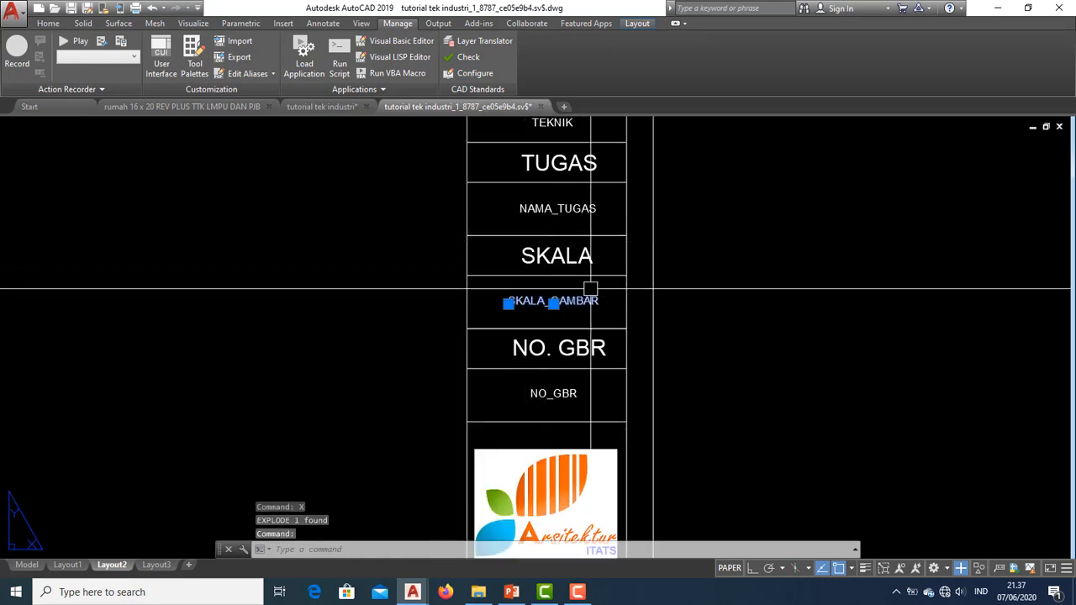
{"action": "type", "text": "e"}
{"action": "key", "text": "Return"}
{"action": "left_click", "coordinate": [566, 396]}
{"action": "key", "text": "Return"}
{"action": "left_click", "coordinate": [557, 210]}
{"action": "key", "text": "Return"}
Step: Copy the MENGGAMBAR TEKNIK text into the empty cells below TUGAS, SKALA and NO. GBR
{"action": "middle_click_drag", "start_coordinate": [557, 211], "coordinate": [566, 277]}
{"action": "left_click", "coordinate": [502, 175]}
{"action": "type", "text": "co"}
{"action": "key", "text": "Return"}
{"action": "left_click", "coordinate": [544, 167]}
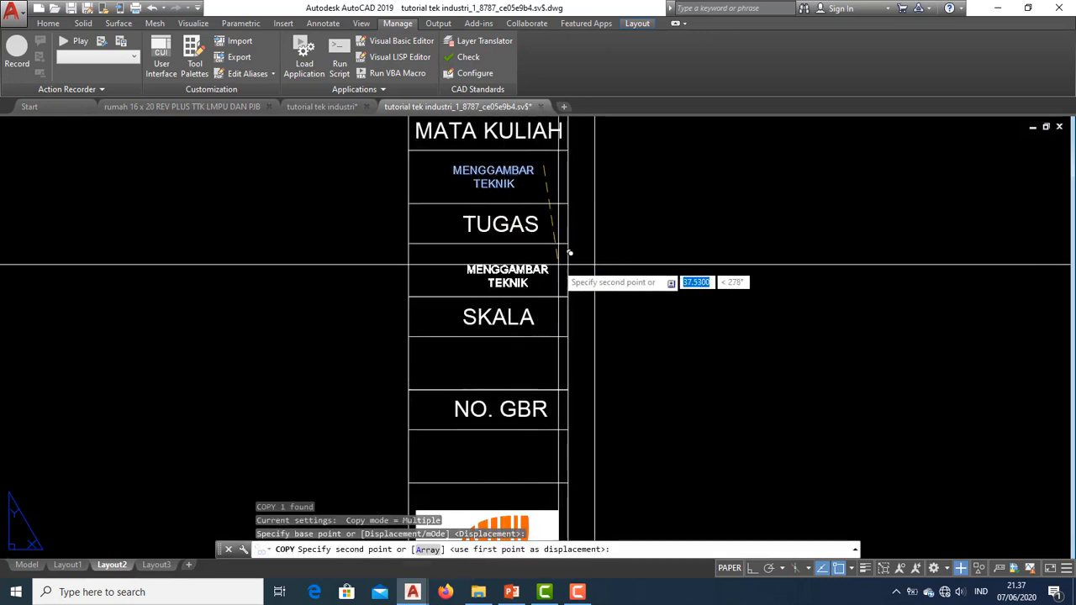
{"action": "left_click", "coordinate": [565, 246]}
{"action": "left_click", "coordinate": [562, 343]}
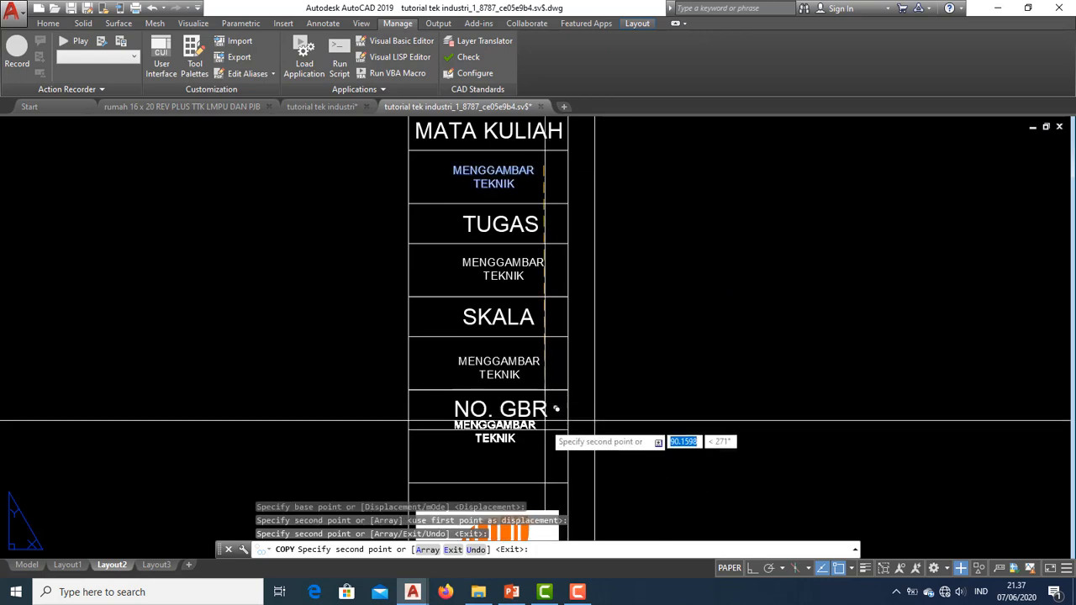
{"action": "left_click", "coordinate": [569, 432]}
{"action": "key", "text": "Escape"}
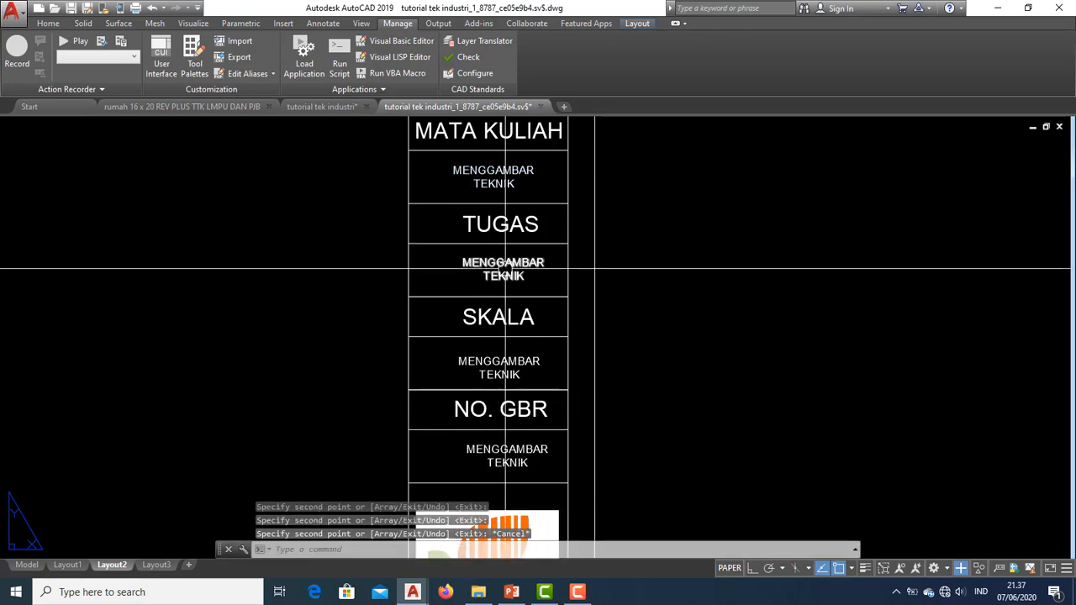
Step: Change the copied text below TUGAS to TAMPAK ATAS and the one below SKALA to 1:100
{"action": "left_click", "coordinate": [503, 264]}
{"action": "double_click", "coordinate": [504, 267]}
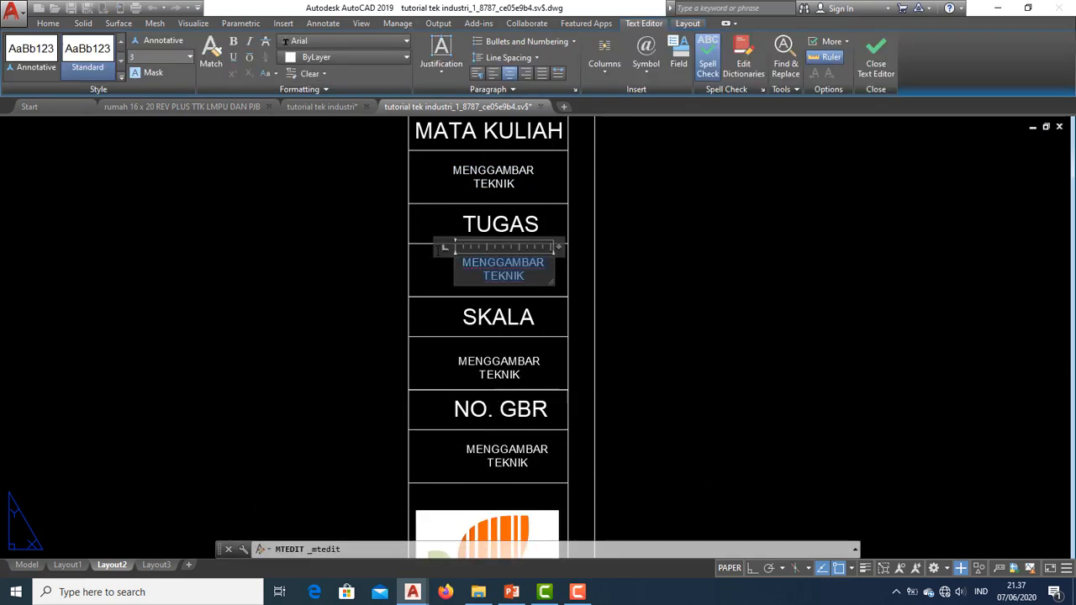
{"action": "type", "text": "TAMP"}
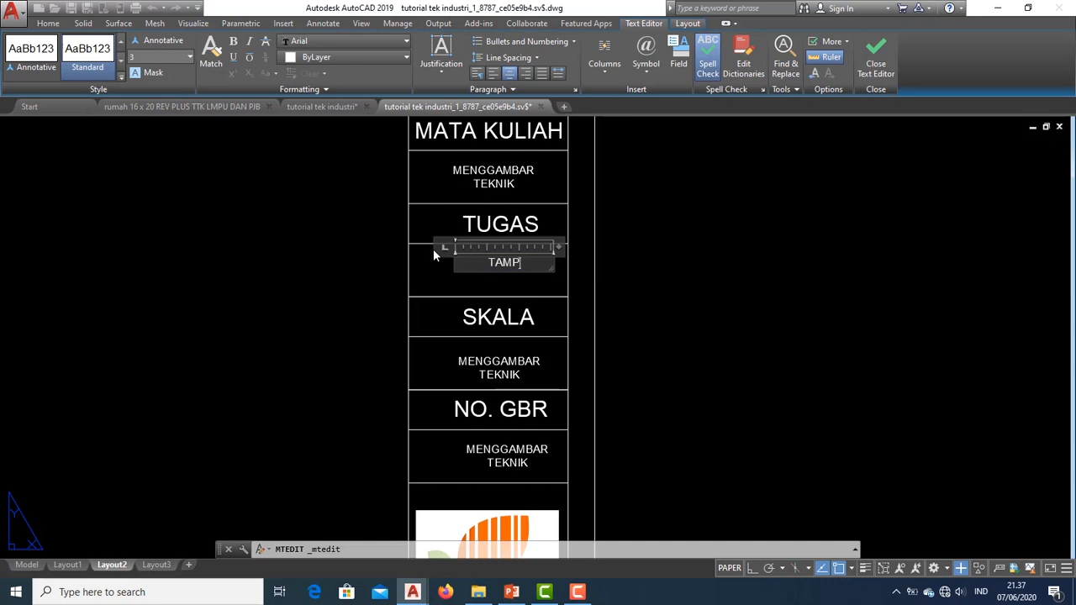
{"action": "type", "text": "AK ATAS"}
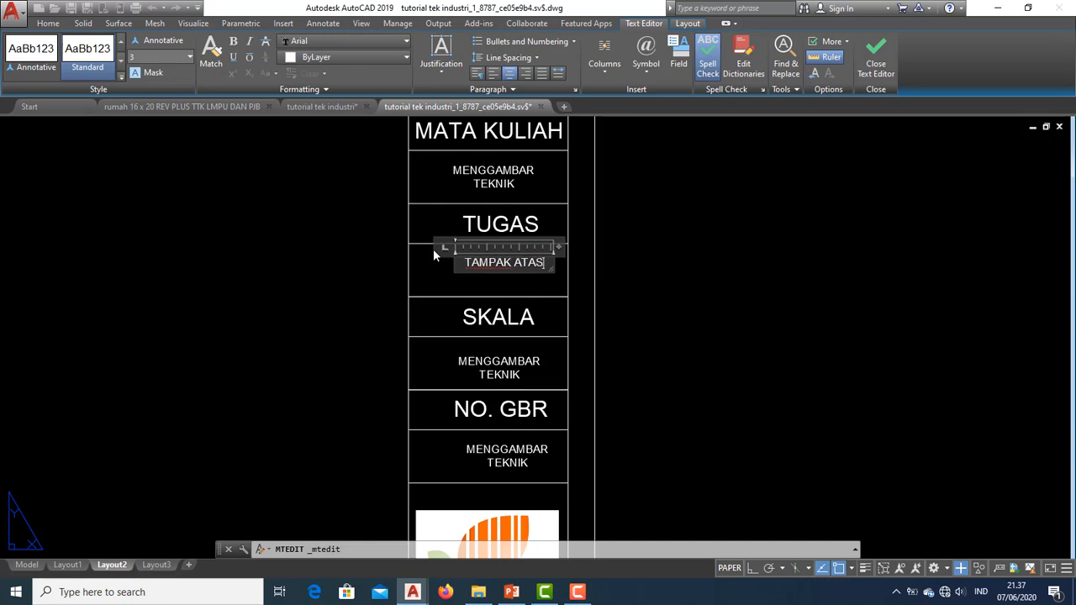
{"action": "left_click", "coordinate": [502, 370]}
{"action": "double_click", "coordinate": [502, 369]}
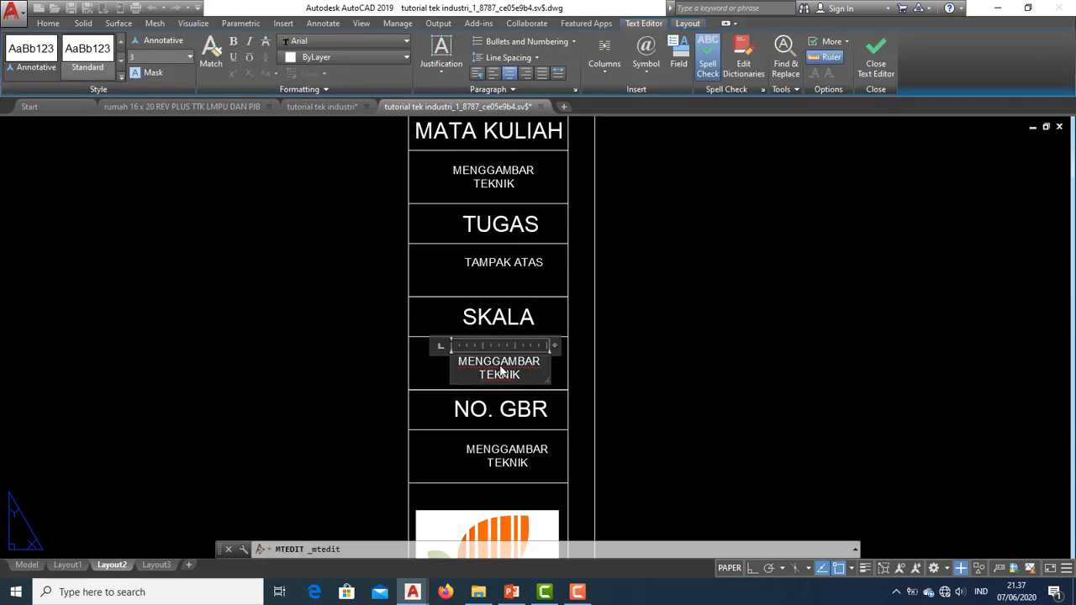
{"action": "type", "text": "1:"}
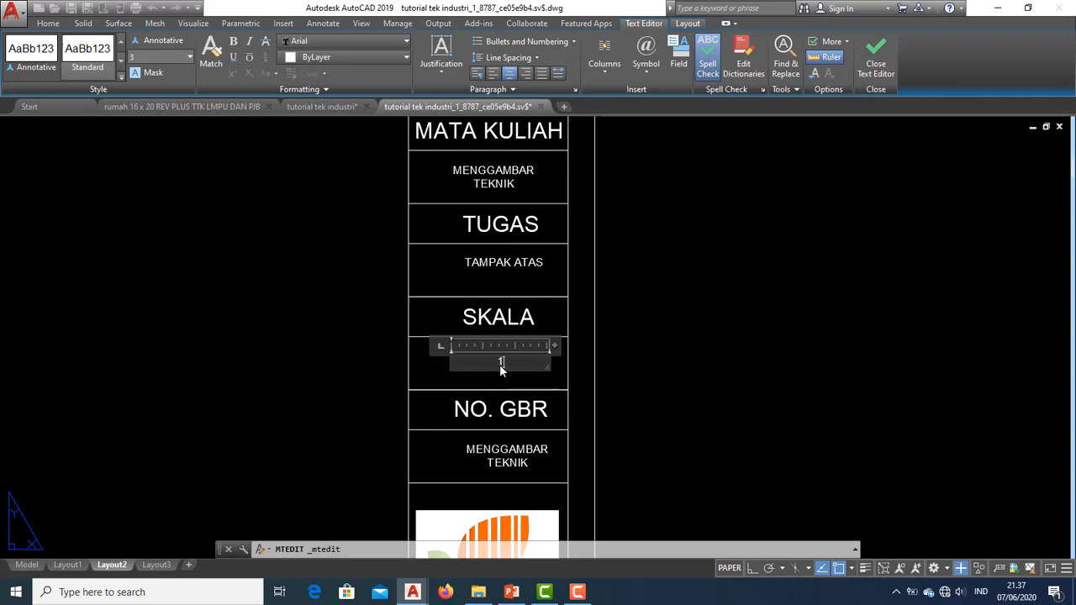
{"action": "type", "text": "100"}
Step: Change the copied text below NO. GBR to 01 and finish the text editing
{"action": "left_click", "coordinate": [488, 441]}
{"action": "left_click", "coordinate": [488, 441]}
{"action": "double_click", "coordinate": [507, 458]}
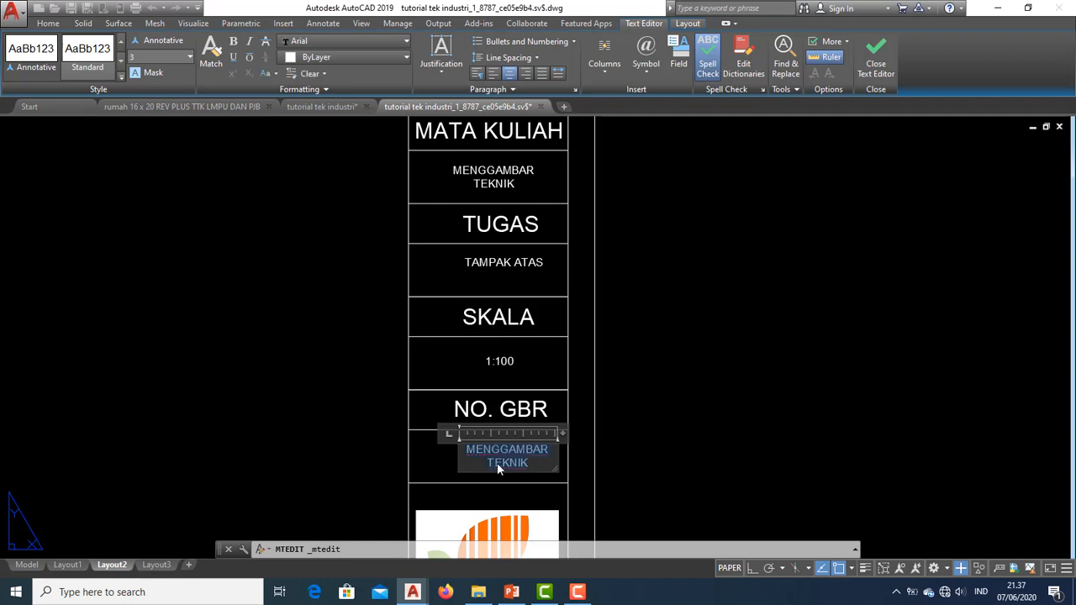
{"action": "type", "text": "01"}
{"action": "left_click", "coordinate": [617, 390]}
Step: Define a block named KOP GBR from the whole exploded frame, title block texts and logo
{"action": "scroll", "coordinate": [620, 379], "scroll_direction": "down", "scroll_amount": 2}
{"action": "scroll", "coordinate": [654, 449], "scroll_direction": "down", "scroll_amount": 4}
{"action": "left_click", "coordinate": [667, 428]}
{"action": "left_click", "coordinate": [459, 267]}
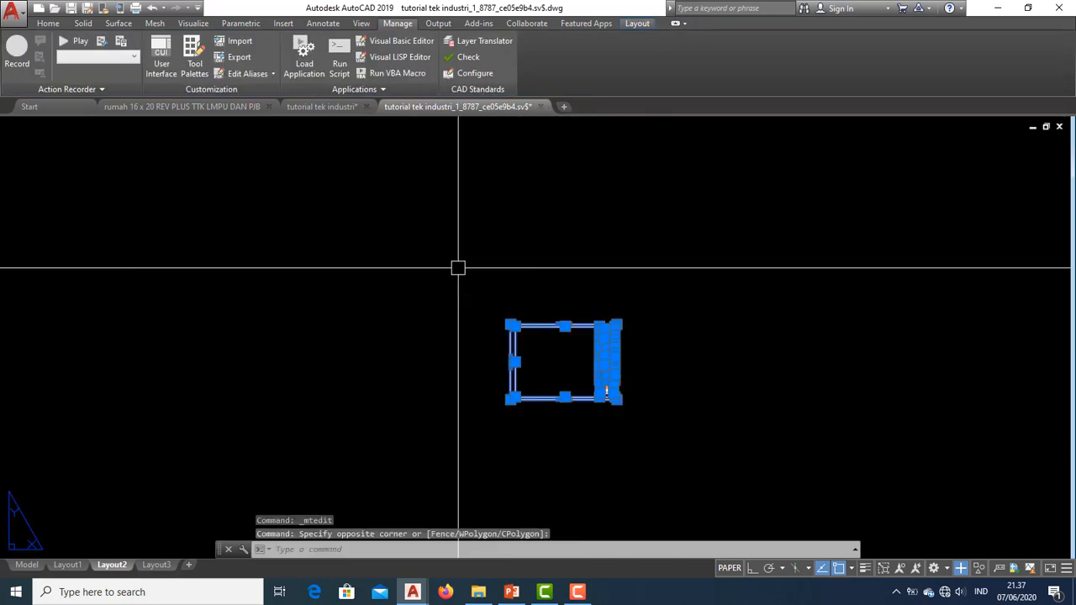
{"action": "type", "text": "b"}
{"action": "key", "text": "Return"}
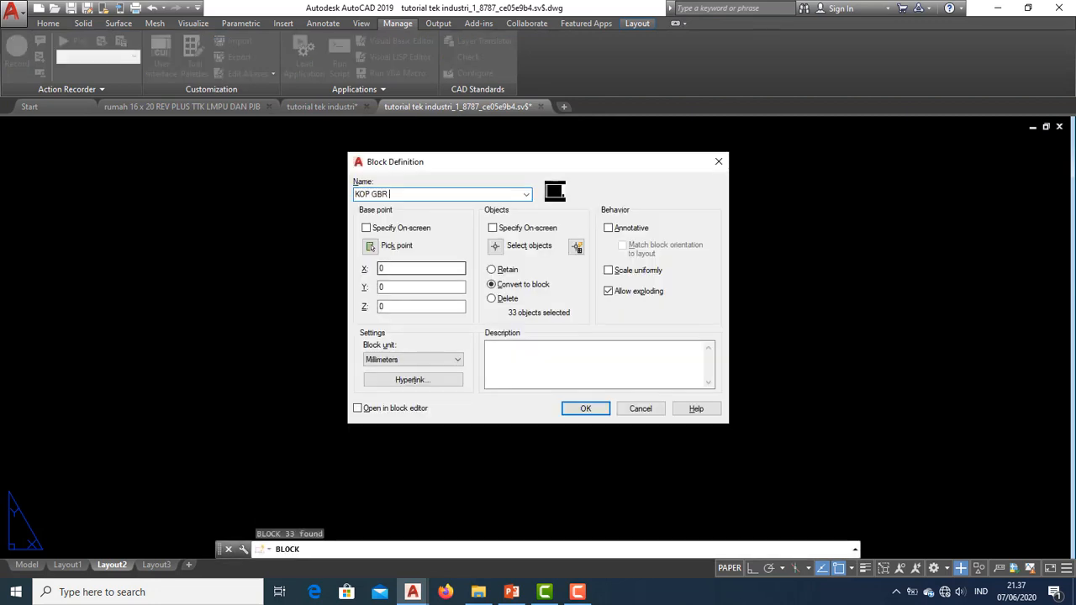
{"action": "left_click", "coordinate": [591, 409]}
Step: Copy the KOP GBR block to the empty space on its right
{"action": "scroll", "coordinate": [573, 303], "scroll_direction": "down", "scroll_amount": 5}
{"action": "middle_click_drag", "start_coordinate": [592, 355], "coordinate": [535, 326]}
{"action": "scroll", "coordinate": [494, 289], "scroll_direction": "up", "scroll_amount": 6}
{"action": "key", "text": "Escape"}
{"action": "left_click", "coordinate": [654, 313]}
{"action": "middle_click_drag", "start_coordinate": [654, 313], "coordinate": [580, 328]}
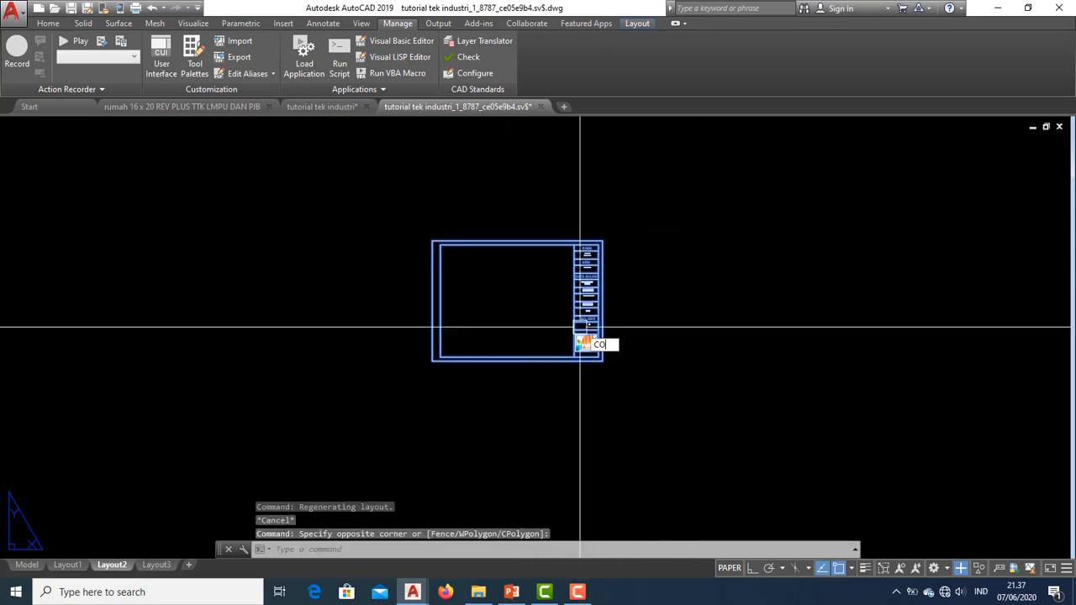
{"action": "key", "text": "Return"}
{"action": "left_click", "coordinate": [505, 366]}
{"action": "left_click", "coordinate": [761, 362]}
{"action": "key", "text": "Escape"}
Step: Edit the KOP GBR definition from the copied block, change the TAMPAK ATAS text to MODELING 3D, and save the changes
{"action": "middle_click_drag", "start_coordinate": [831, 330], "coordinate": [742, 317]}
{"action": "scroll", "coordinate": [752, 274], "scroll_direction": "up", "scroll_amount": 8}
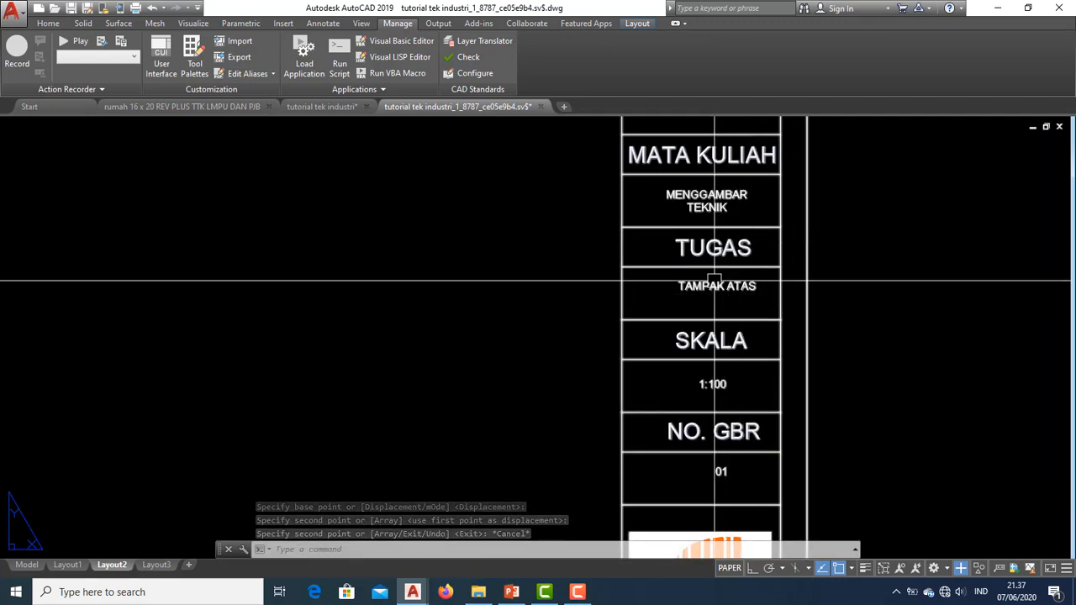
{"action": "double_click", "coordinate": [715, 278]}
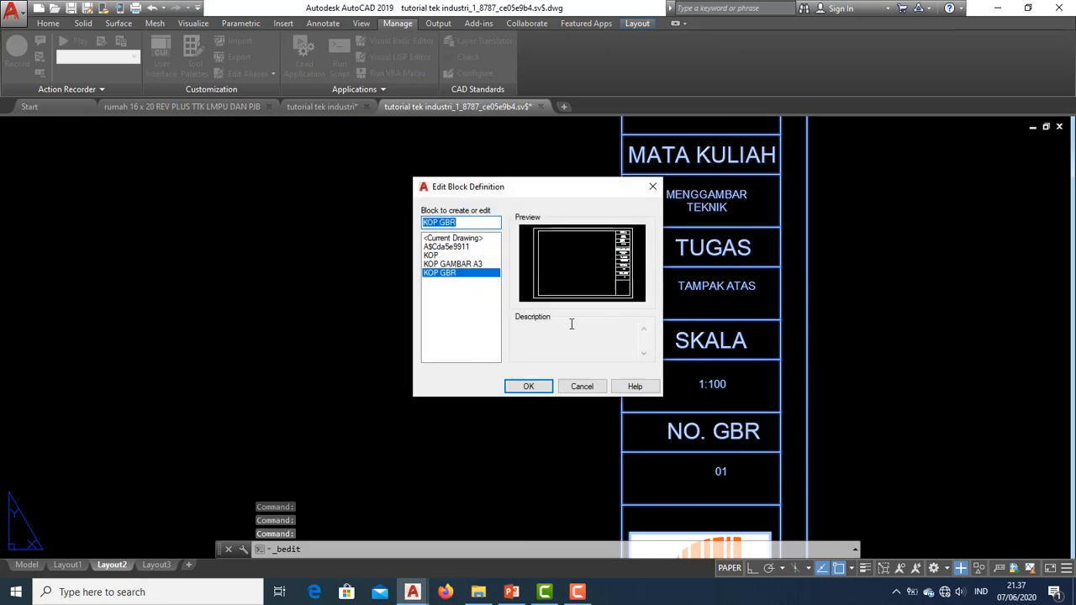
{"action": "left_click", "coordinate": [548, 385]}
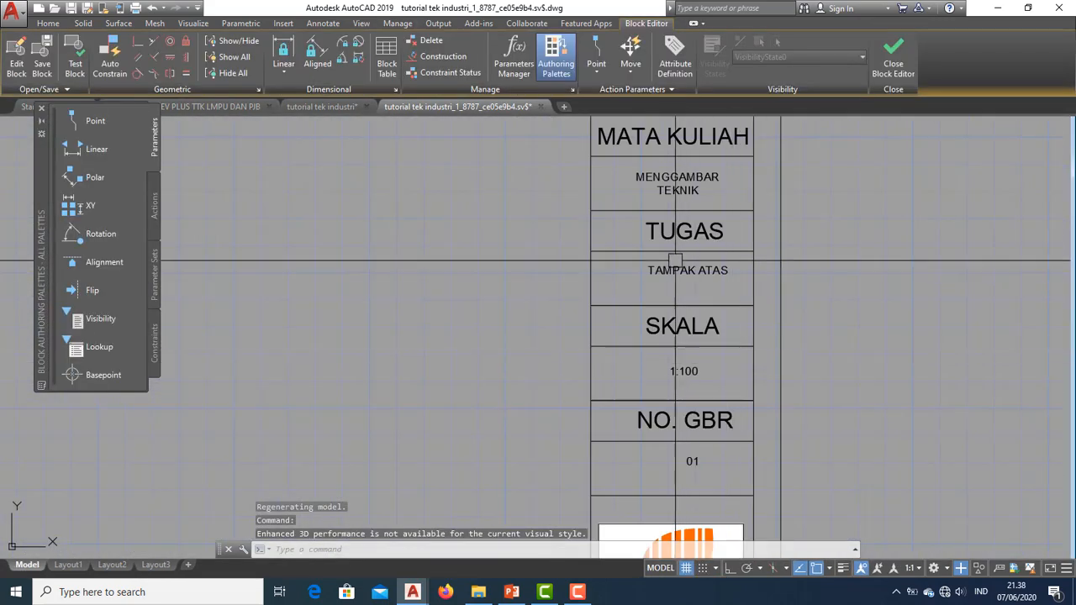
{"action": "scroll", "coordinate": [690, 284], "scroll_direction": "up", "scroll_amount": 2}
{"action": "double_click", "coordinate": [686, 282]}
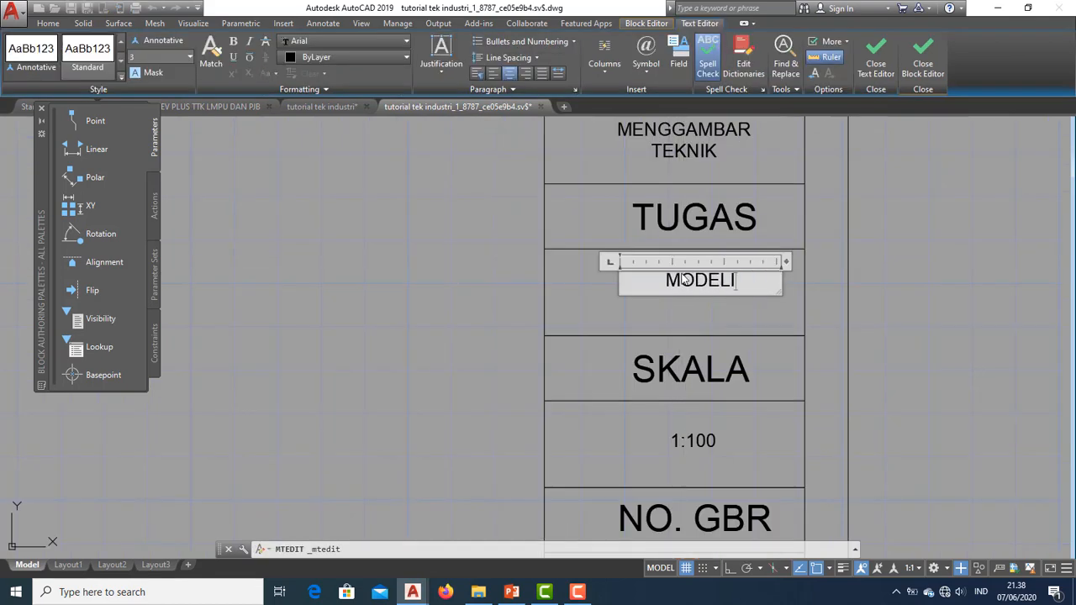
{"action": "left_click", "coordinate": [917, 66]}
{"action": "left_click", "coordinate": [894, 68]}
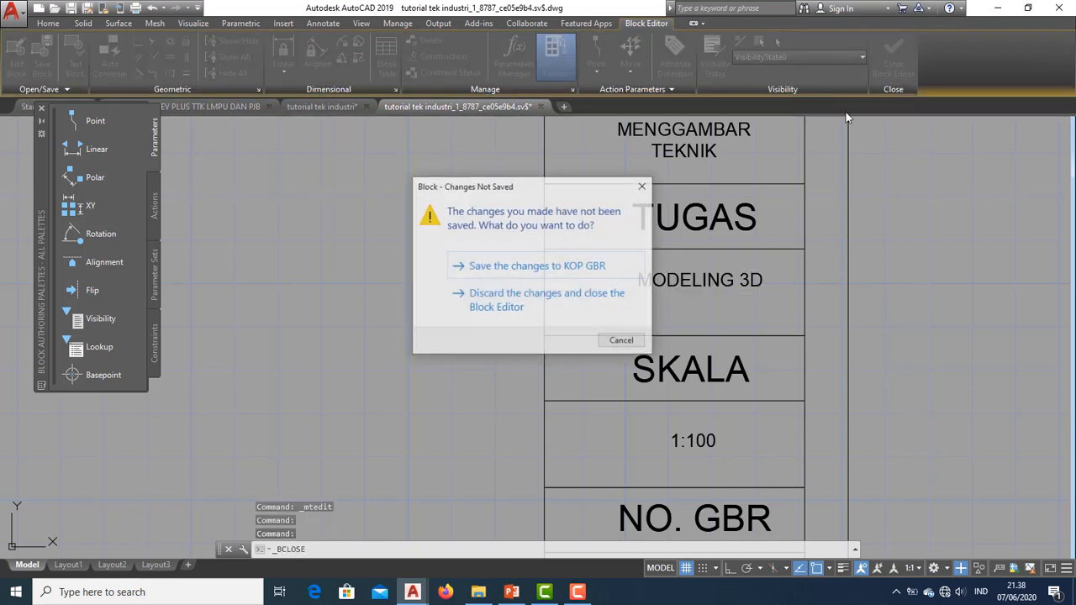
{"action": "left_click", "coordinate": [565, 266]}
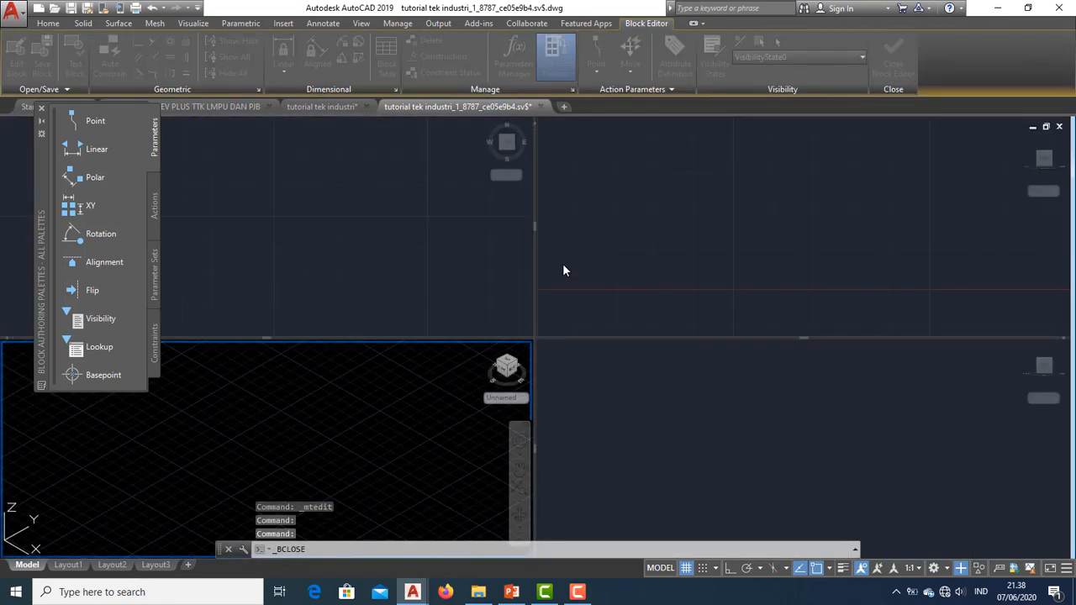
Step: Compare the TUGAS, SKALA and NO. GBR entries of both KOP GBR blocks with those of the two KOP GAMBAR A3 attribute blocks
{"action": "scroll", "coordinate": [744, 298], "scroll_direction": "down", "scroll_amount": 5}
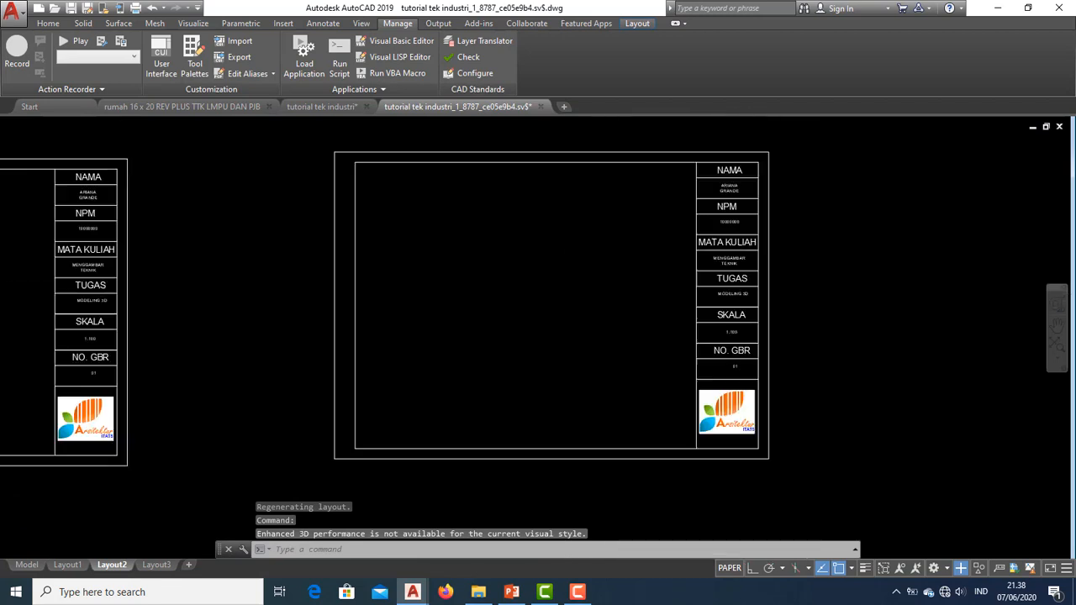
{"action": "scroll", "coordinate": [605, 305], "scroll_direction": "up", "scroll_amount": 4}
{"action": "scroll", "coordinate": [521, 286], "scroll_direction": "up", "scroll_amount": 3}
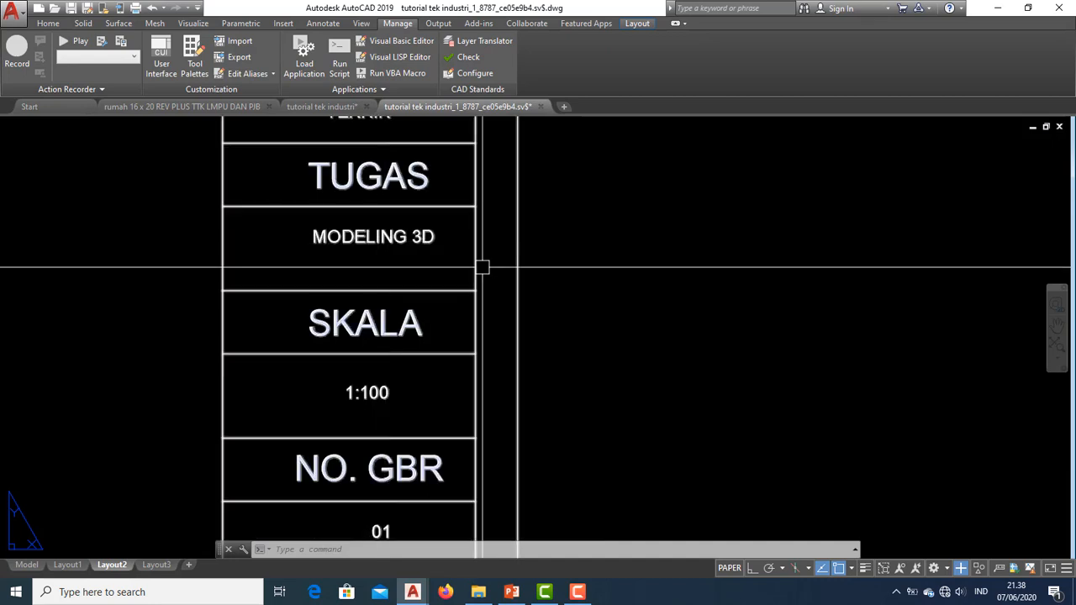
{"action": "scroll", "coordinate": [619, 303], "scroll_direction": "down", "scroll_amount": 4}
{"action": "middle_click_drag", "start_coordinate": [682, 286], "coordinate": [610, 282]}
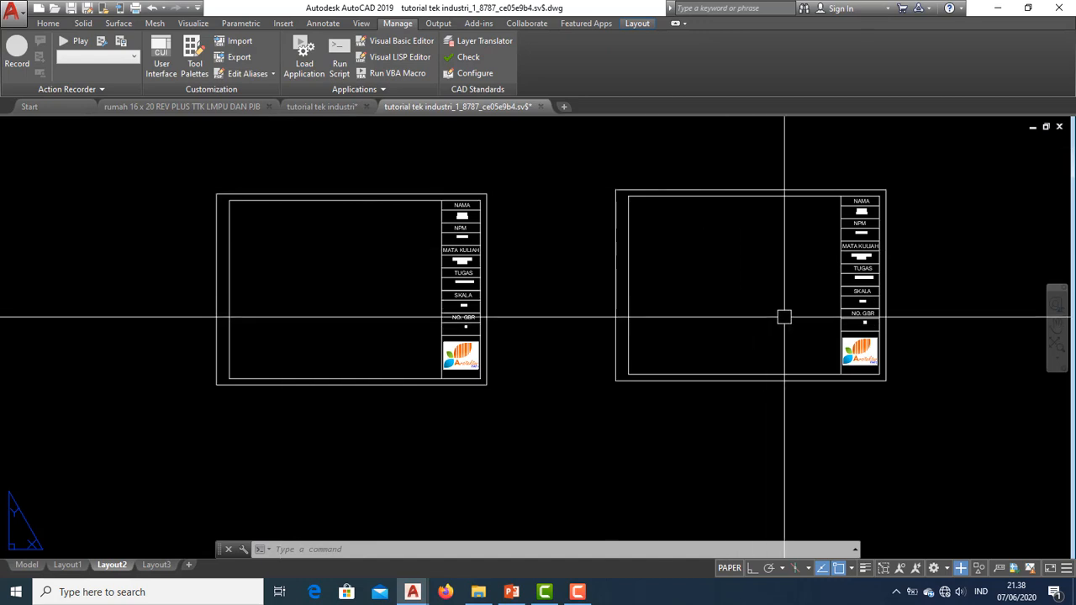
{"action": "scroll", "coordinate": [754, 315], "scroll_direction": "down", "scroll_amount": 5}
{"action": "middle_click_drag", "start_coordinate": [767, 332], "coordinate": [624, 252]}
{"action": "scroll", "coordinate": [639, 244], "scroll_direction": "up", "scroll_amount": 8}
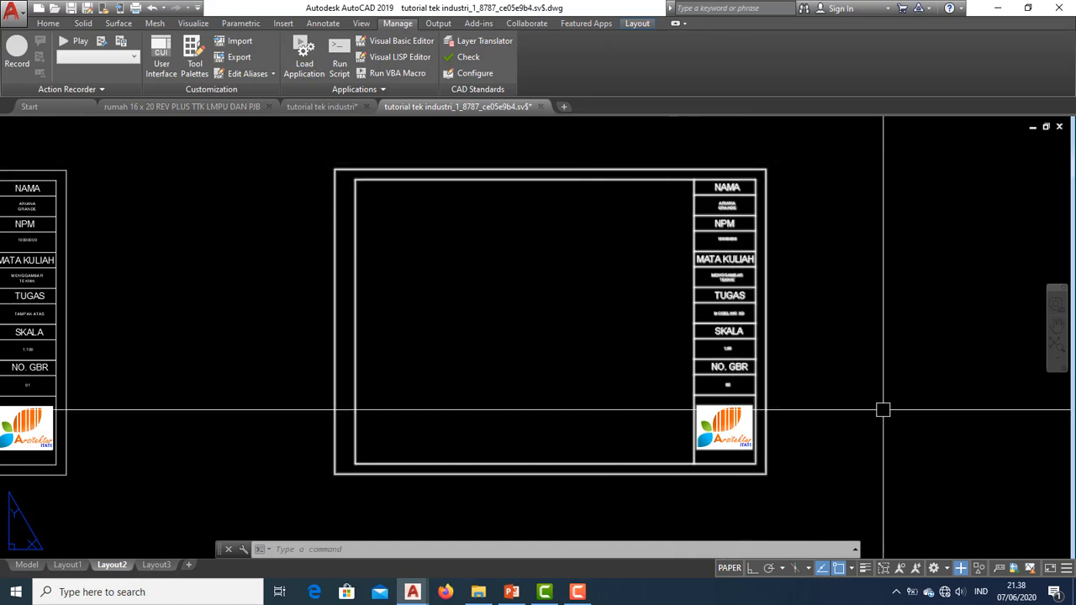
{"action": "middle_click_drag", "start_coordinate": [579, 284], "coordinate": [463, 267]}
{"action": "scroll", "coordinate": [505, 291], "scroll_direction": "up", "scroll_amount": 3}
{"action": "scroll", "coordinate": [502, 293], "scroll_direction": "down", "scroll_amount": 4}
{"action": "scroll", "coordinate": [465, 304], "scroll_direction": "up", "scroll_amount": 1}
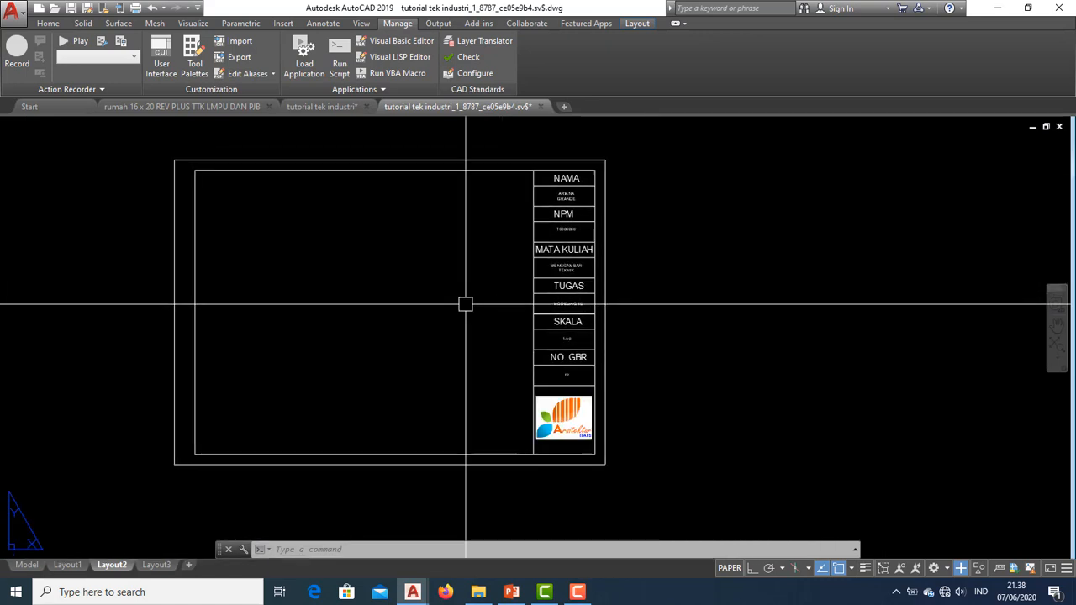